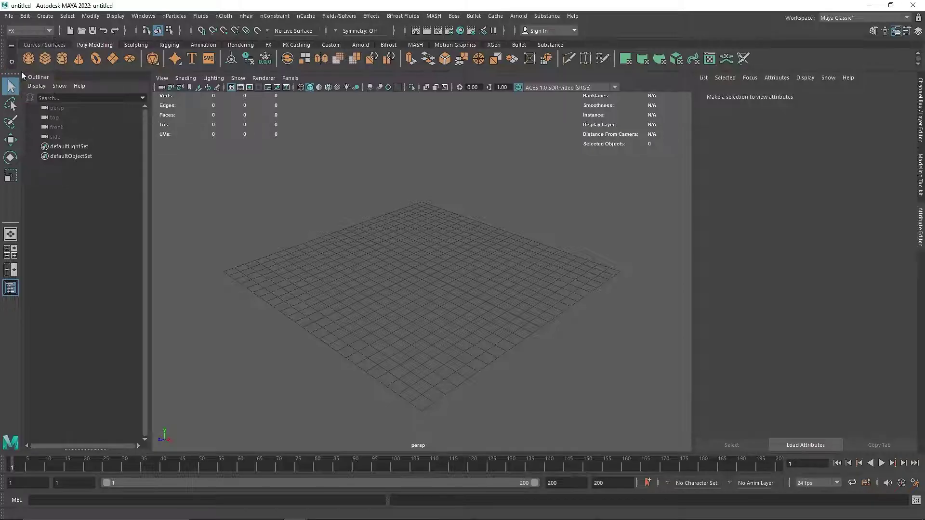
# Create a 3D fluid container with the default emitter, using a detached Fluids menu that is closed once the container exists
pyautogui.click(202, 18)
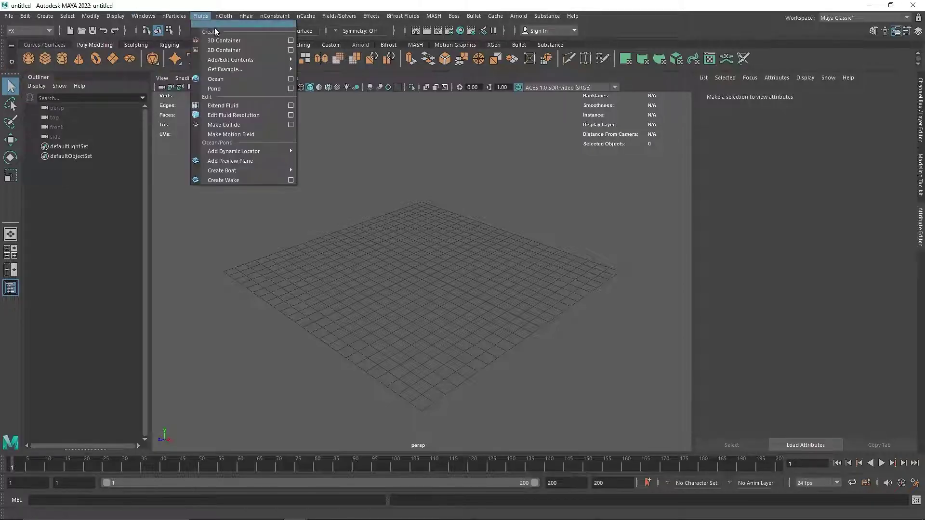
pyautogui.click(262, 19)
pyautogui.moveTo(651, 166); pyautogui.dragTo(769, 165)
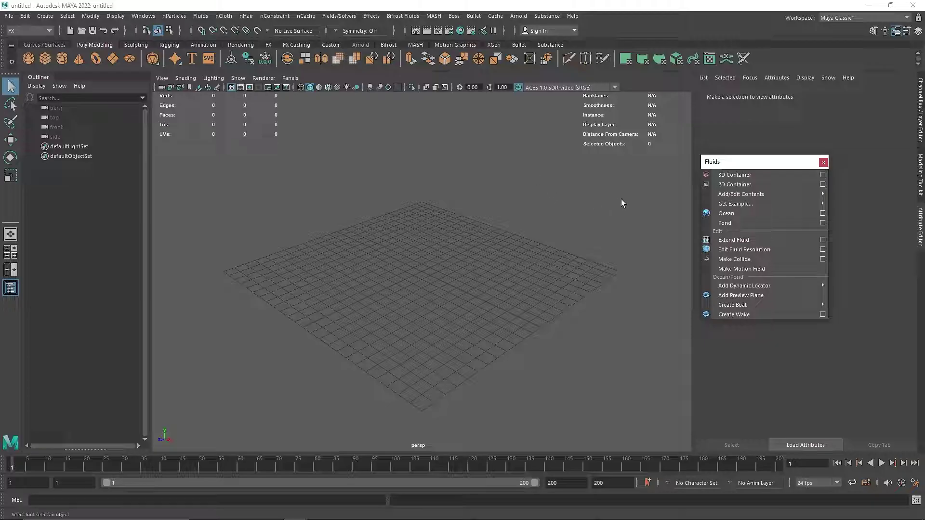
pyautogui.click(752, 174)
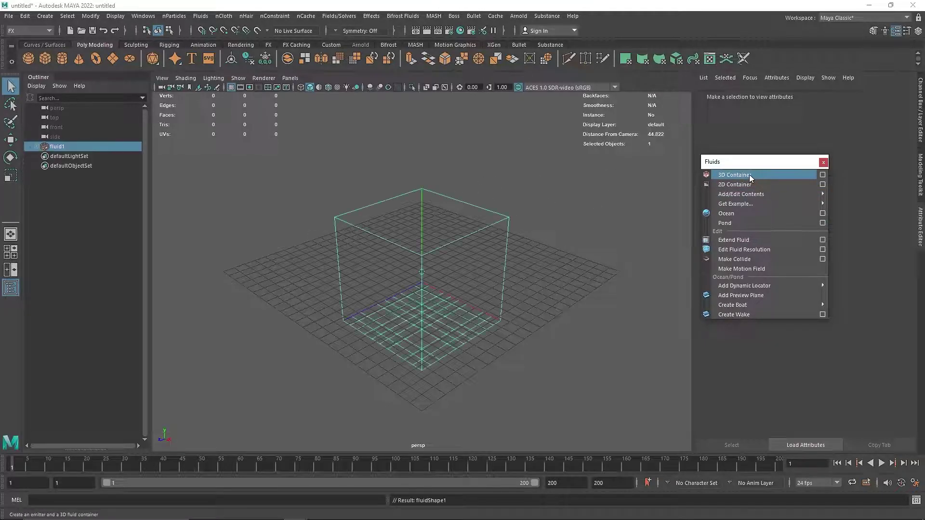
pyautogui.click(824, 163)
# Raise the fluid container along Y so its base sits just above the ground grid
pyautogui.keyDown('alt'); pyautogui.moveTo(477, 237); pyautogui.dragTo(494, 212); pyautogui.keyUp('alt')
pyautogui.press('w')
pyautogui.moveTo(423, 230); pyautogui.dragTo(427, 154)
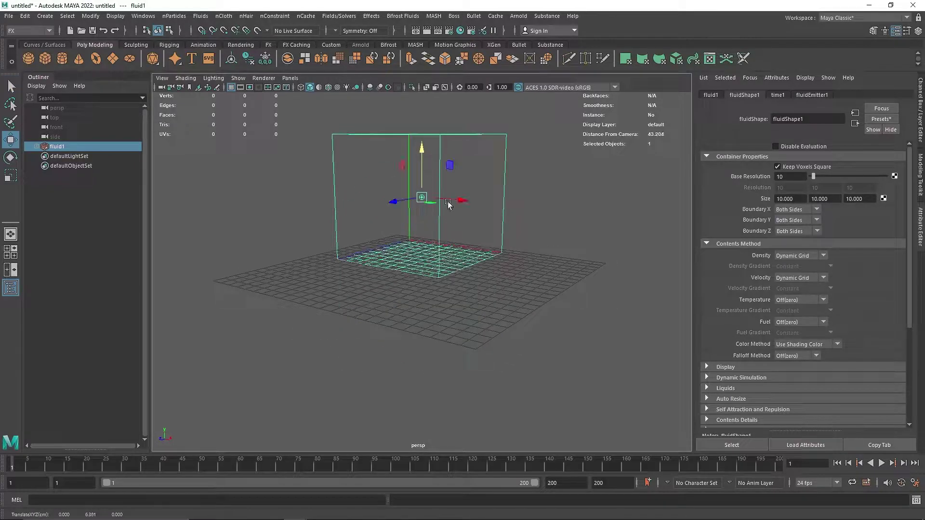
pyautogui.keyDown('alt'); pyautogui.moveTo(448, 205); pyautogui.dragTo(446, 284, button='middle'); pyautogui.keyUp('alt')
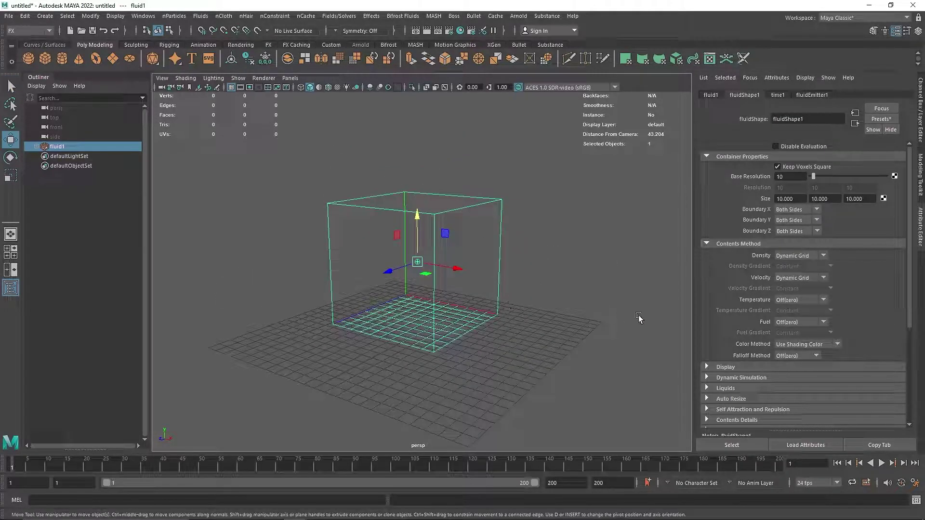
# Try Auto Resize on the fluid container, playing the simulation with it enabled and returning to the first frame
pyautogui.click(749, 399)
pyautogui.scroll(-3, 756, 390)
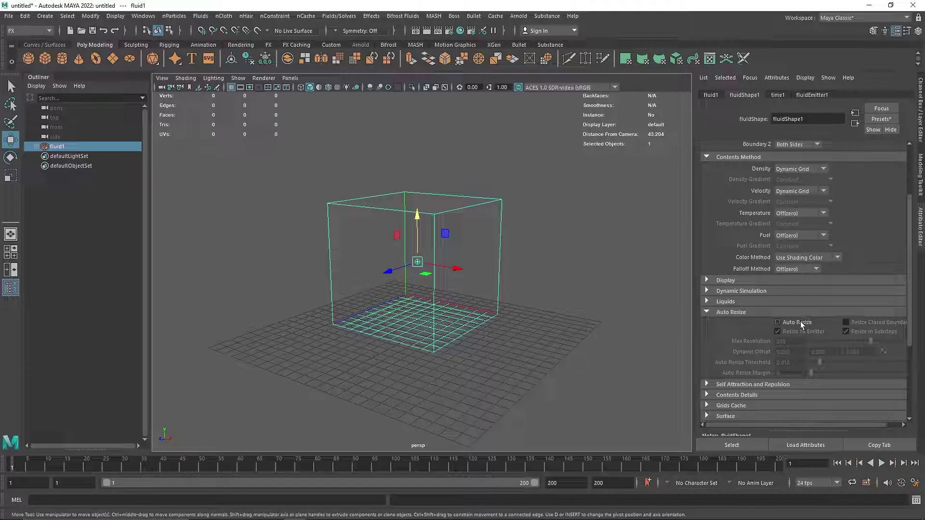
pyautogui.click(800, 322)
pyautogui.click(880, 463)
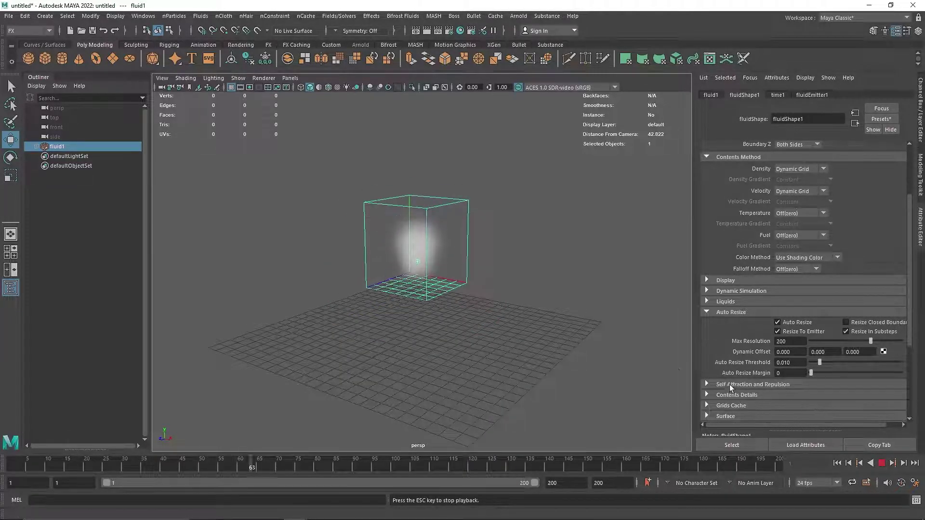
pyautogui.click(882, 463)
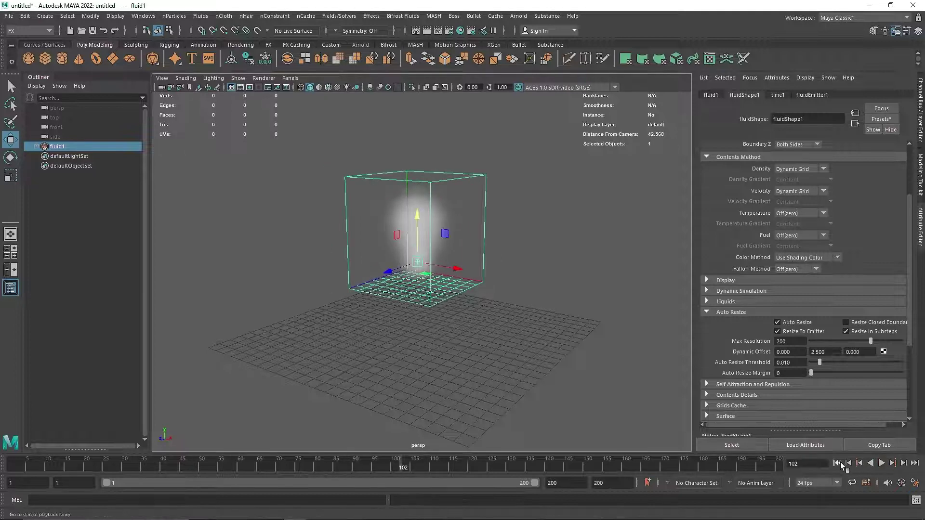
pyautogui.click(837, 463)
pyautogui.scroll(3, 810, 296)
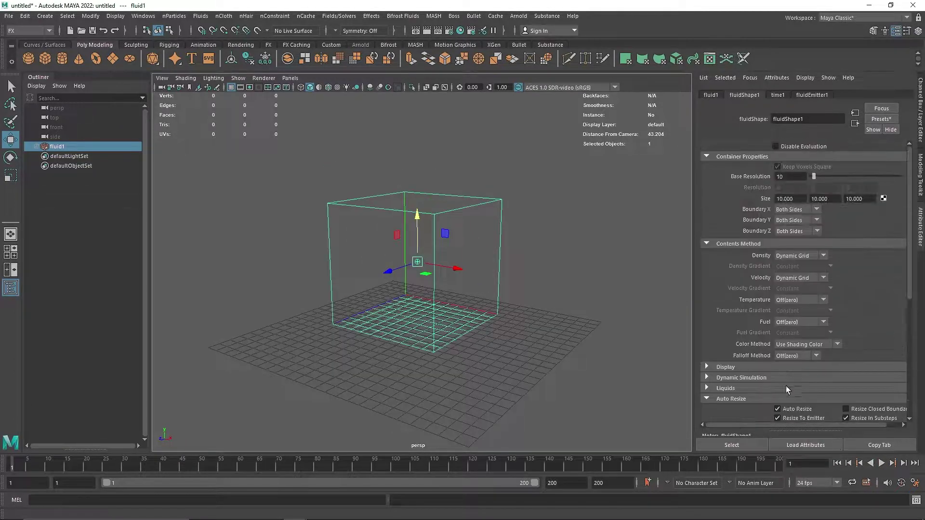
pyautogui.click(785, 398)
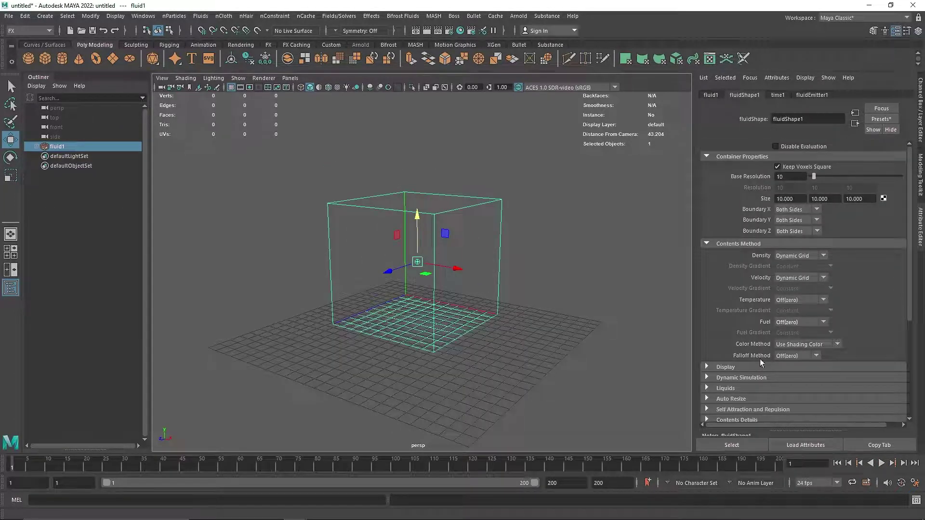
# Set the fluid container's size to 25 in X, 40 in Y and 25 in Z
pyautogui.click(790, 198)
pyautogui.write('25')
pyautogui.press('Return')
pyautogui.press('Tab')
pyautogui.press('Tab')
pyautogui.write('2')
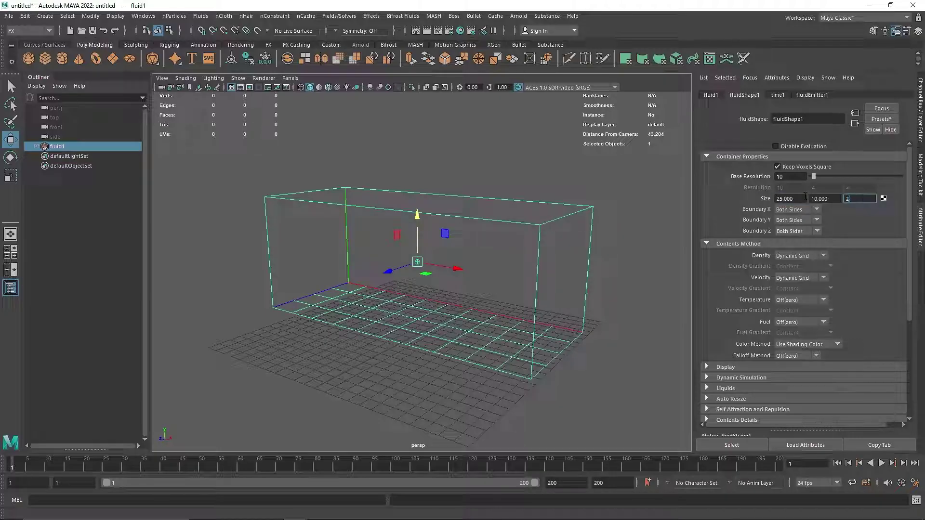
pyautogui.write('5')
pyautogui.press('Return')
pyautogui.moveTo(830, 198); pyautogui.dragTo(797, 196)
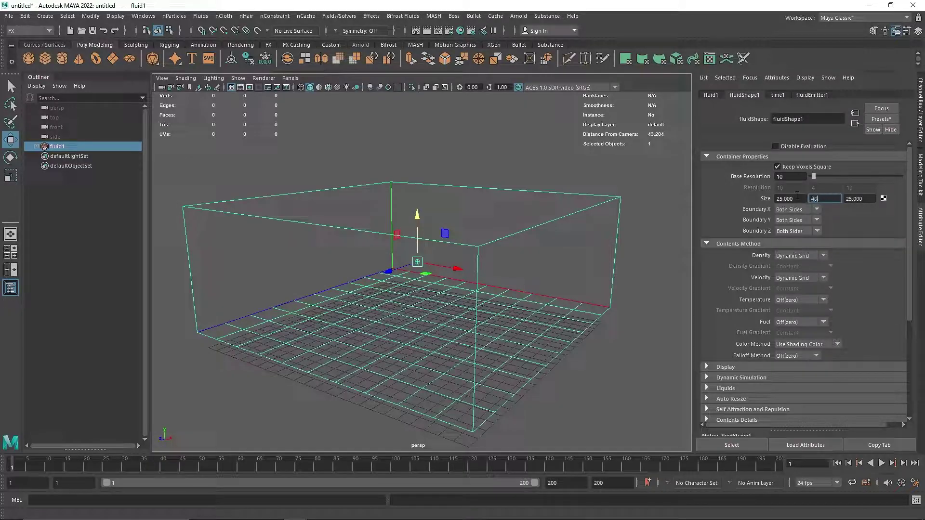
pyautogui.write('40')
pyautogui.press('Return')
# Raise the resized container to about 21 in Y, just above the ground grid, and preview the simulation
pyautogui.press('f')
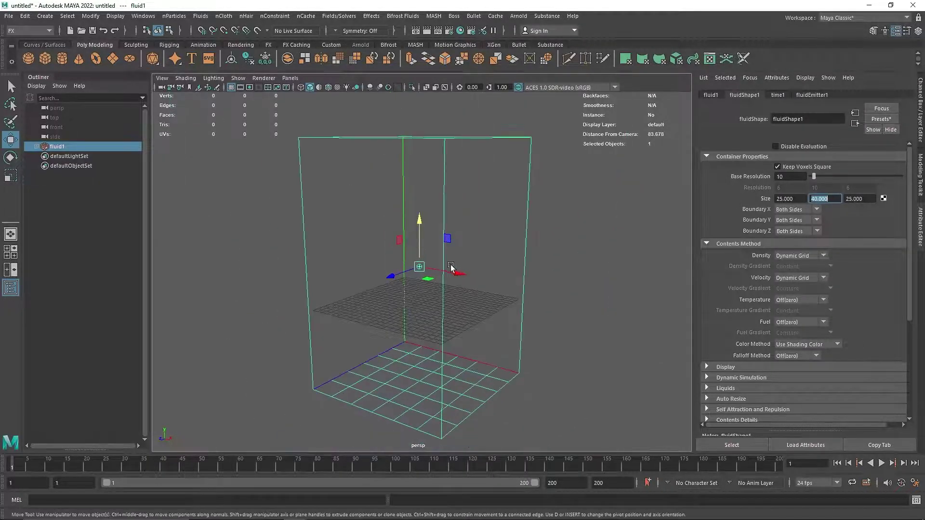
pyautogui.moveTo(412, 273); pyautogui.dragTo(410, 220)
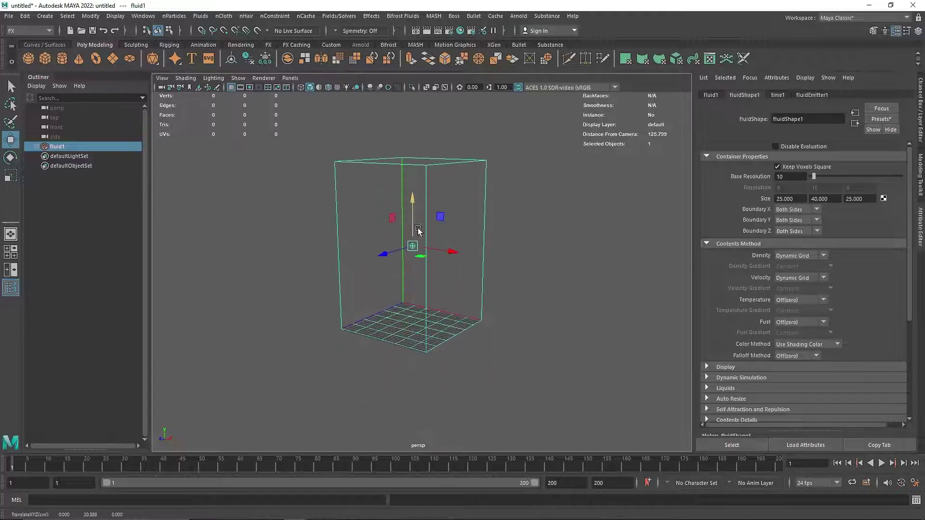
pyautogui.keyDown('alt'); pyautogui.moveTo(434, 248); pyautogui.dragTo(487, 283); pyautogui.keyUp('alt')
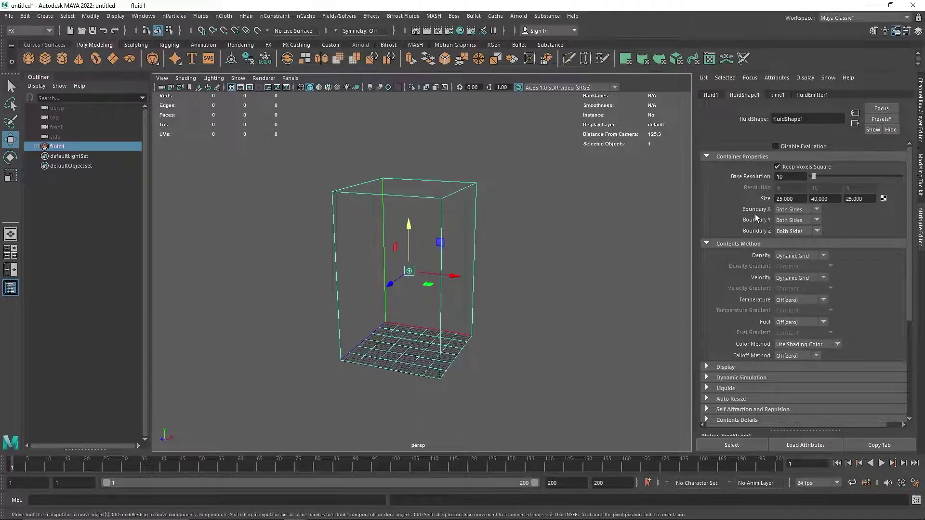
pyautogui.click(881, 462)
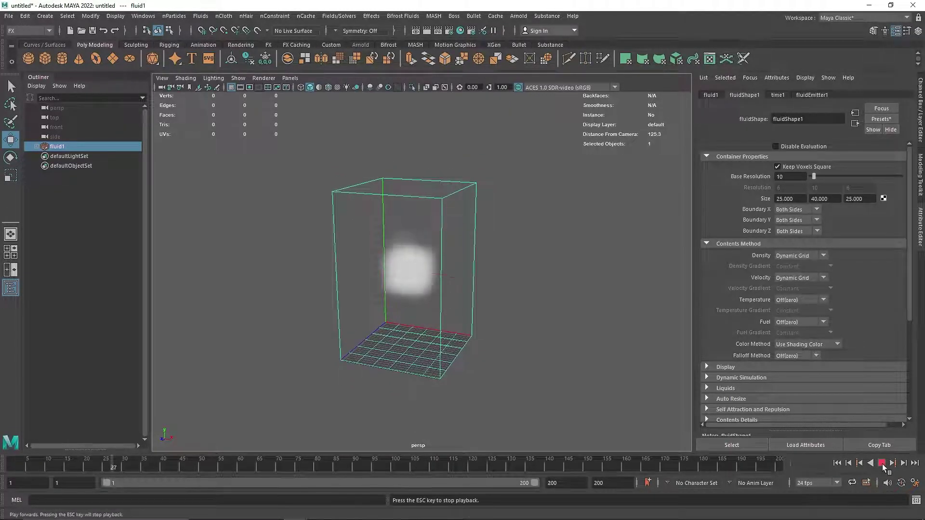
pyautogui.click(881, 463)
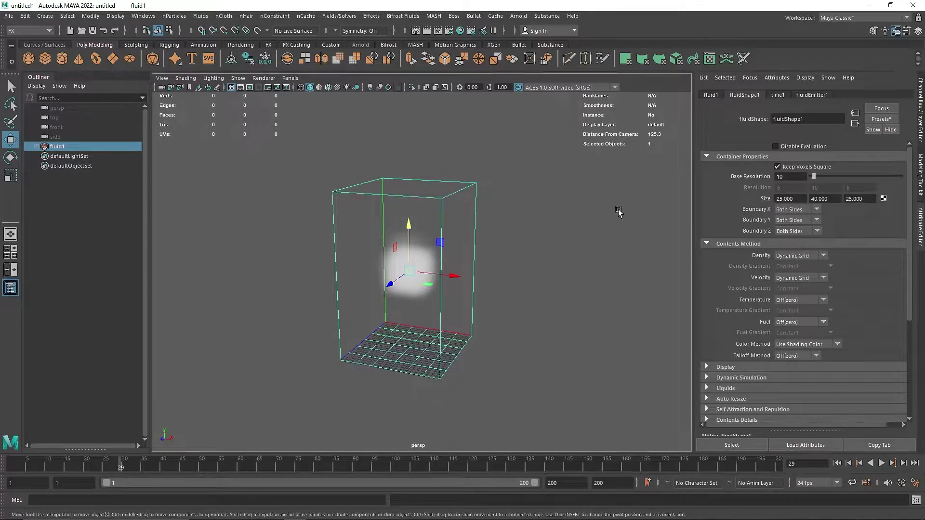
# Set the fluid container's size to 30 in X, 50 in Y and 30 in Z
pyautogui.doubleClick(832, 199)
pyautogui.write('50')
pyautogui.press('Return')
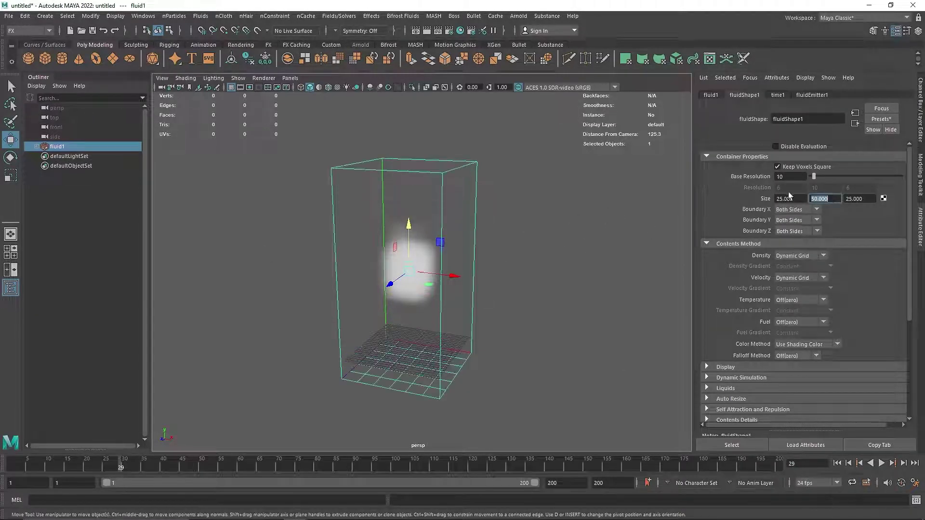
pyautogui.hotkey('shift', 'Tab')
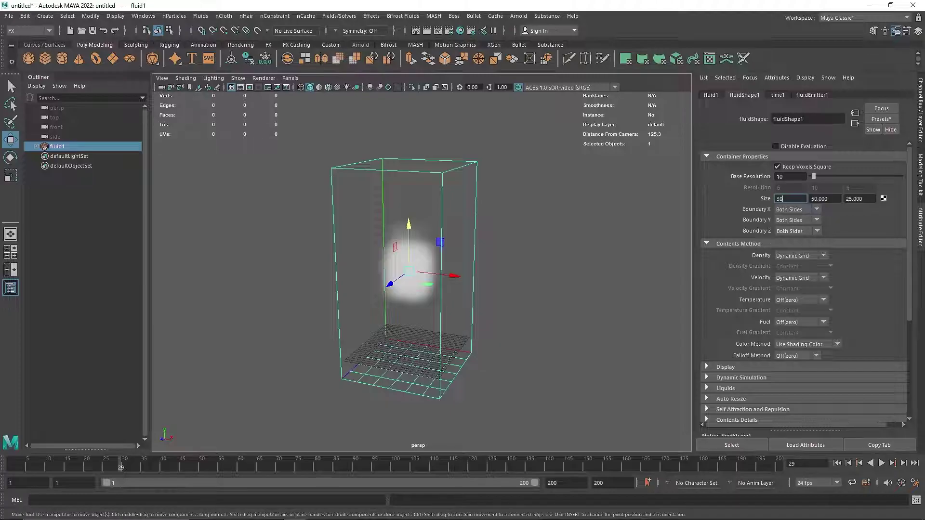
pyautogui.press('Tab')
pyautogui.press('Tab')
pyautogui.write('30')
pyautogui.click(616, 228)
# Set the container's Y size to 60 and raise it to about 30 in Y above the grid
pyautogui.click(439, 205)
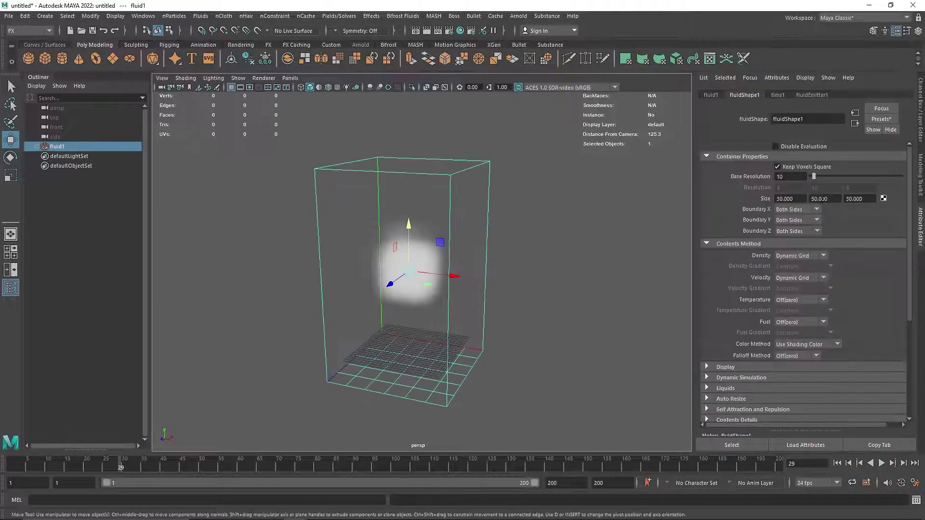
pyautogui.write('60')
pyautogui.press('Return')
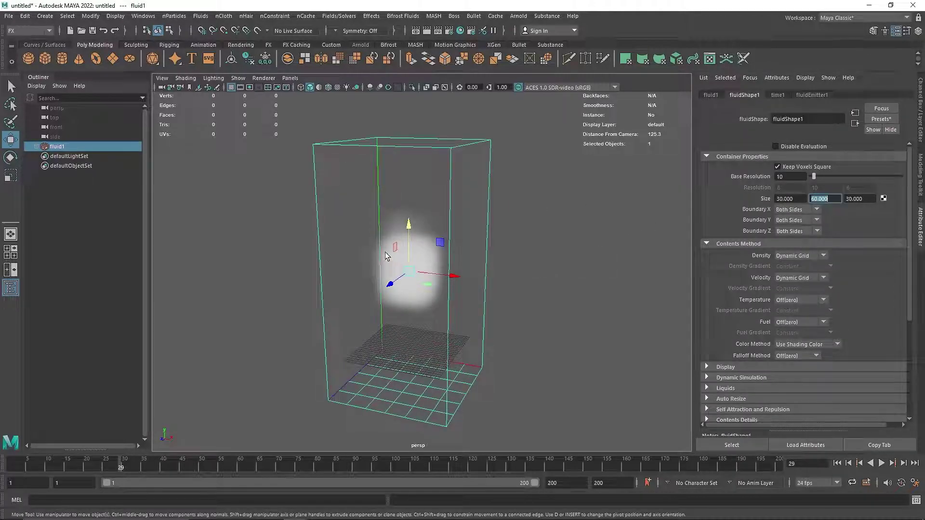
pyautogui.moveTo(409, 229); pyautogui.dragTo(409, 193)
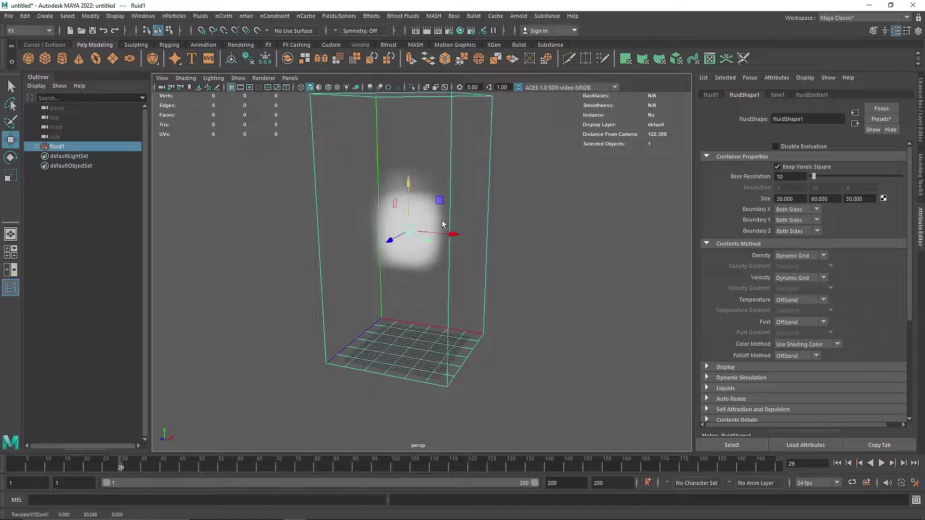
# Set the container's Base Resolution to 50 and preview the simulation
pyautogui.click(780, 177)
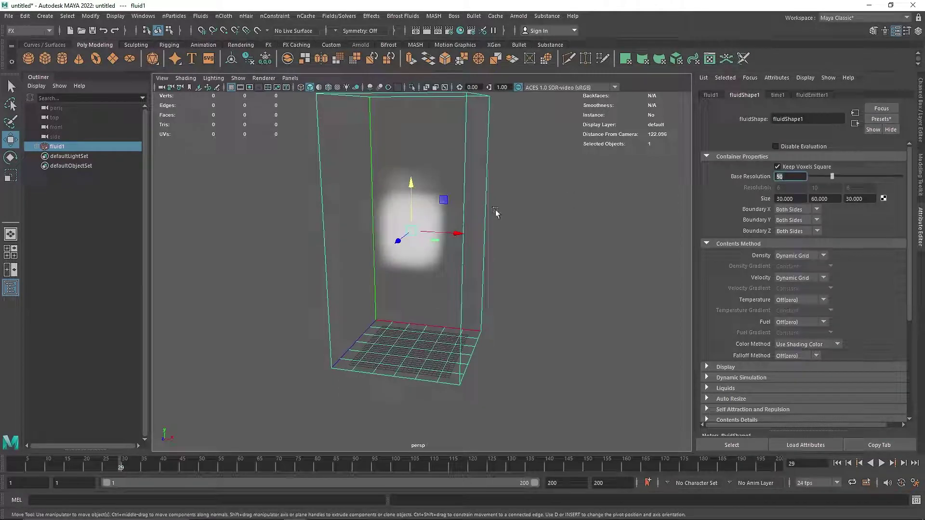
pyautogui.click(517, 217)
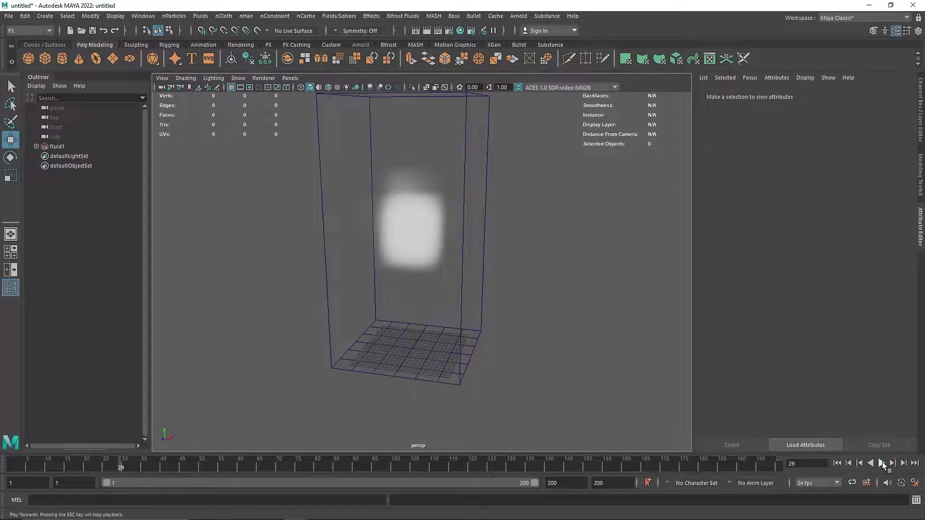
pyautogui.click(881, 463)
pyautogui.click(838, 463)
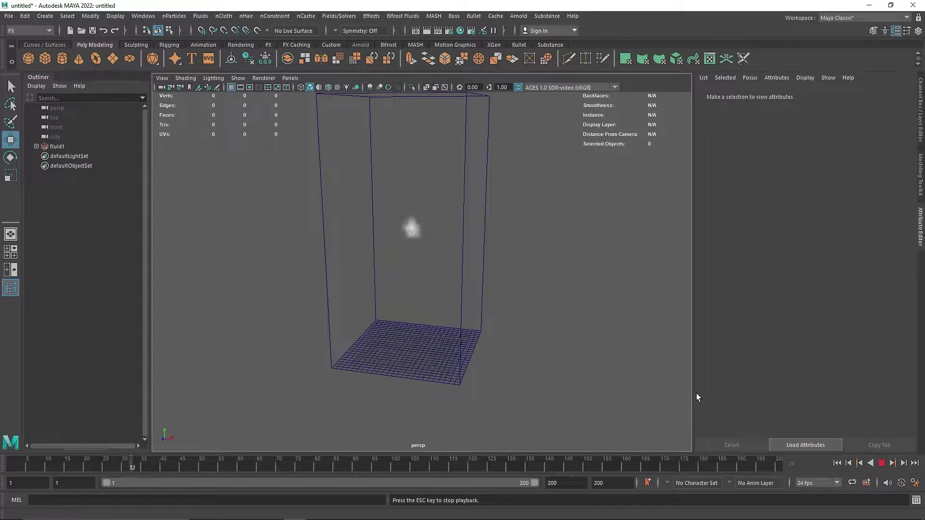
pyautogui.click(881, 463)
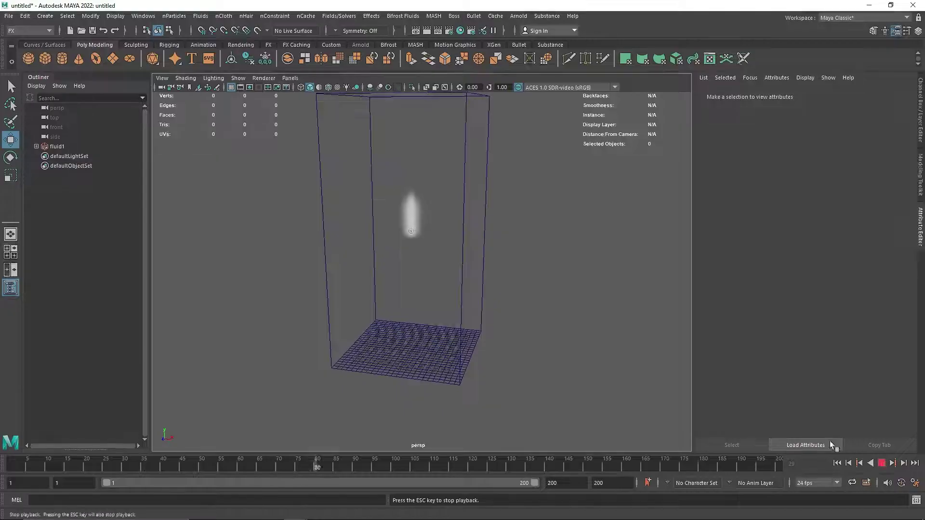
# Lower the fluid emitter to about -26.27 in Y, close to the container's floor, refining its height in the front view
pyautogui.moveTo(563, 175); pyautogui.dragTo(402, 221)
pyautogui.moveTo(540, 287); pyautogui.dragTo(464, 308)
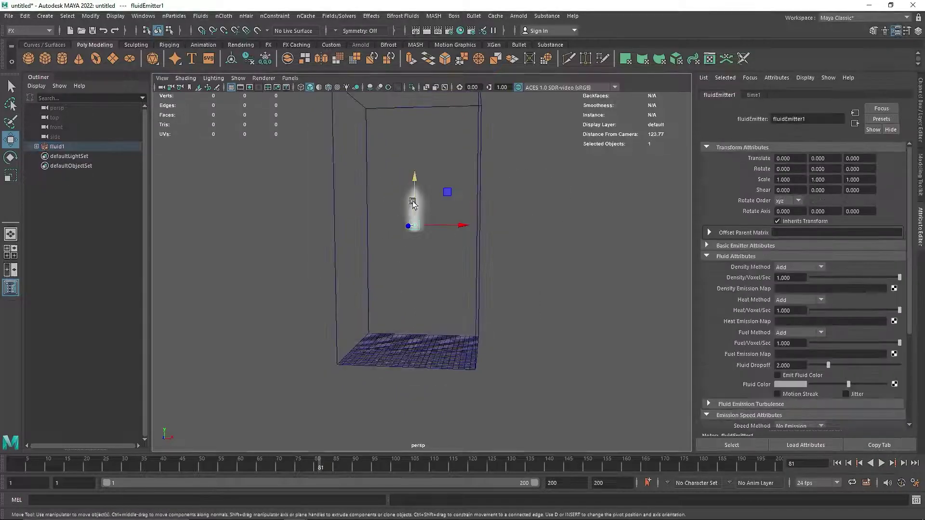
pyautogui.moveTo(414, 186); pyautogui.dragTo(414, 291)
pyautogui.press('space')
pyautogui.press('space')
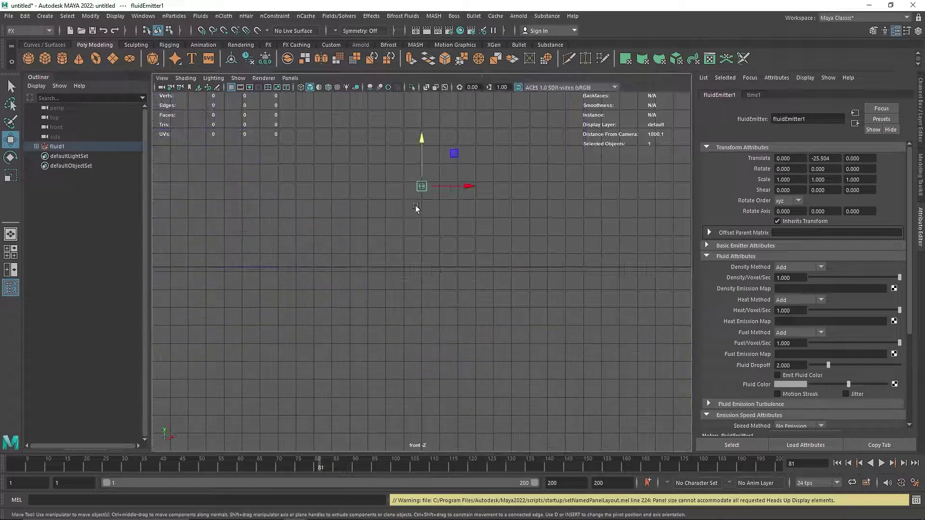
pyautogui.moveTo(421, 181); pyautogui.dragTo(422, 195)
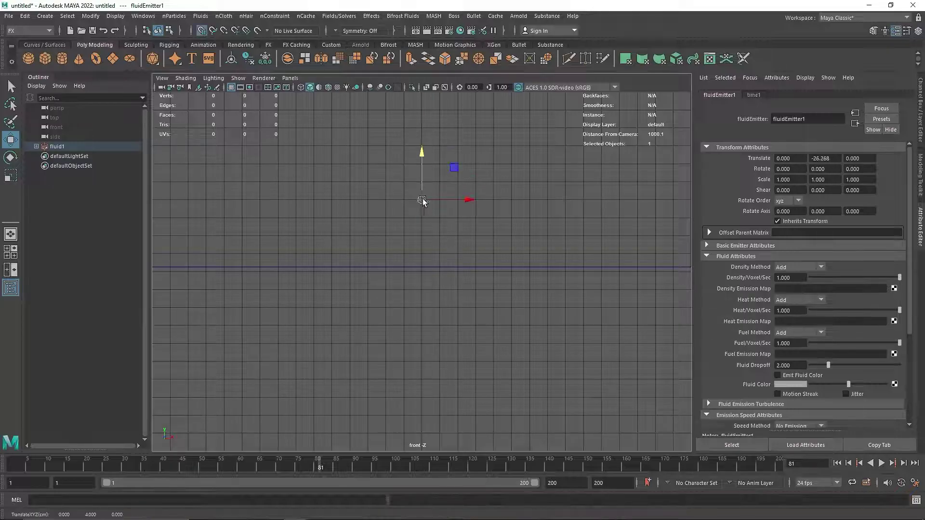
pyautogui.press('space')
pyautogui.press('space')
pyautogui.keyDown('alt'); pyautogui.moveTo(506, 216); pyautogui.dragTo(468, 324); pyautogui.keyUp('alt')
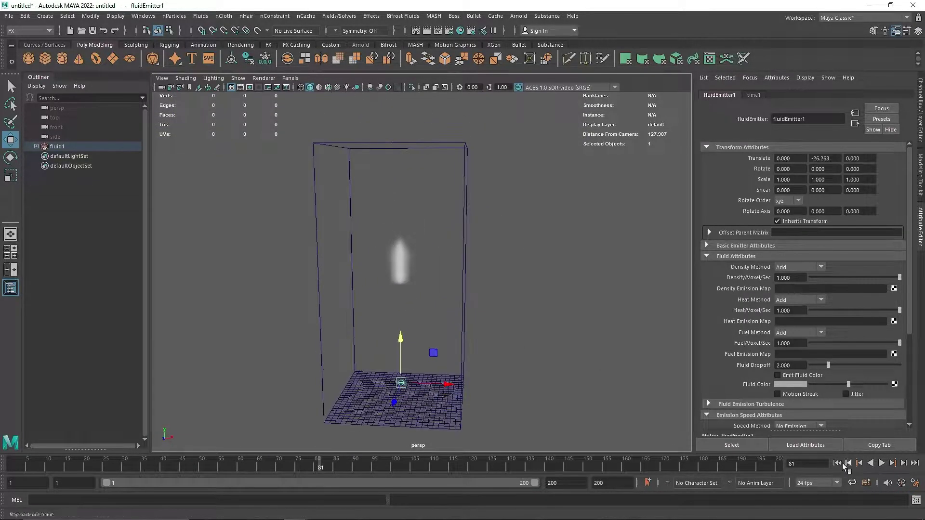
# Play the simulation from the first frame to check the emission near the container's floor, and rewind it
pyautogui.click(838, 463)
pyautogui.keyDown('alt'); pyautogui.moveTo(328, 371); pyautogui.dragTo(329, 319, button='middle'); pyautogui.keyUp('alt')
pyautogui.moveTo(504, 297); pyautogui.dragTo(272, 417)
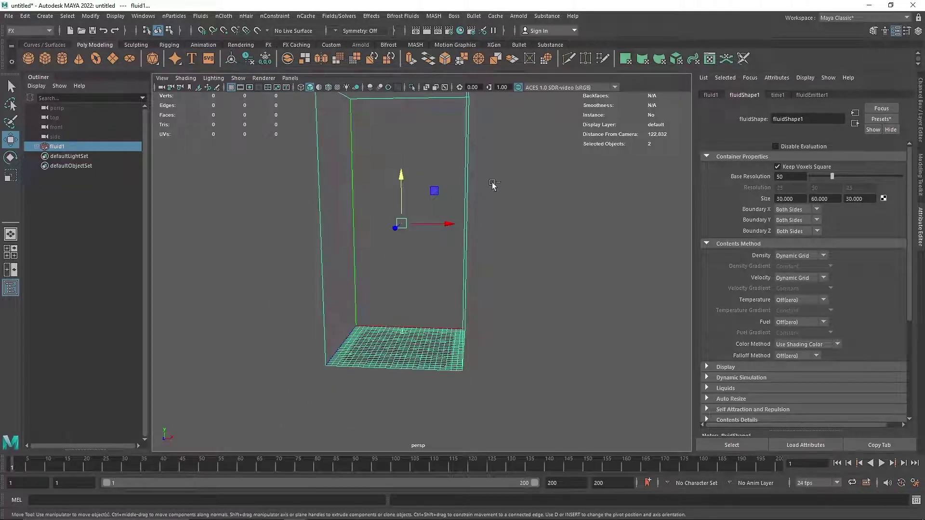
pyautogui.keyDown('ctrl'); pyautogui.moveTo(492, 183); pyautogui.dragTo(418, 195); pyautogui.keyUp('ctrl')
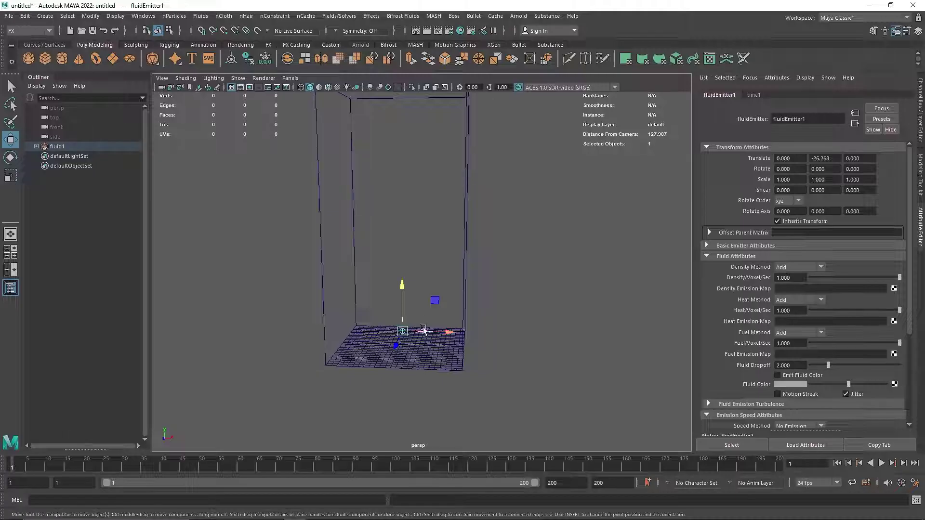
pyautogui.click(490, 237)
pyautogui.keyDown('alt'); pyautogui.moveTo(489, 238); pyautogui.dragTo(472, 242); pyautogui.keyUp('alt')
pyautogui.click(881, 463)
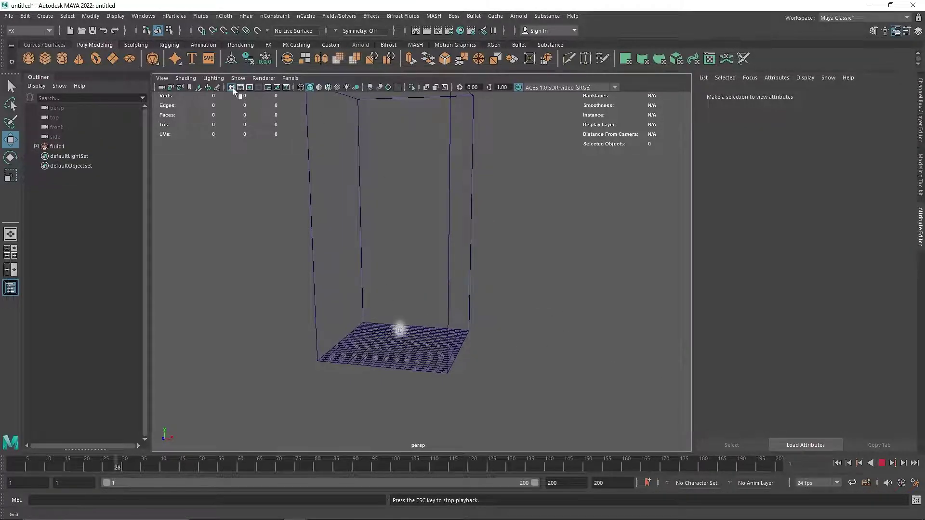
pyautogui.keyDown('alt'); pyautogui.moveTo(379, 230); pyautogui.dragTo(471, 321); pyautogui.keyUp('alt')
pyautogui.click(880, 463)
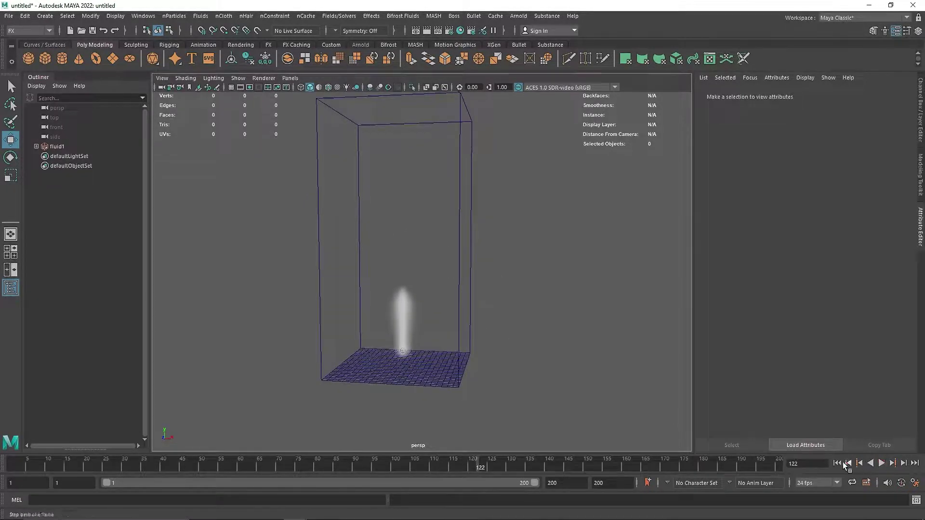
pyautogui.click(837, 463)
# Set the fluid container's Temperature and Fuel contents methods to Dynamic Grid, and preview the simulation
pyautogui.moveTo(519, 283); pyautogui.dragTo(452, 308)
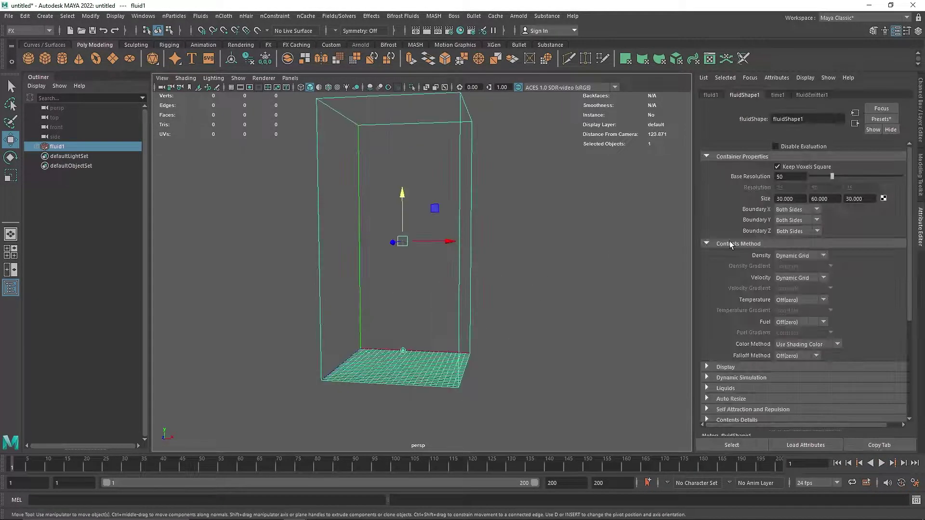
pyautogui.click(808, 301)
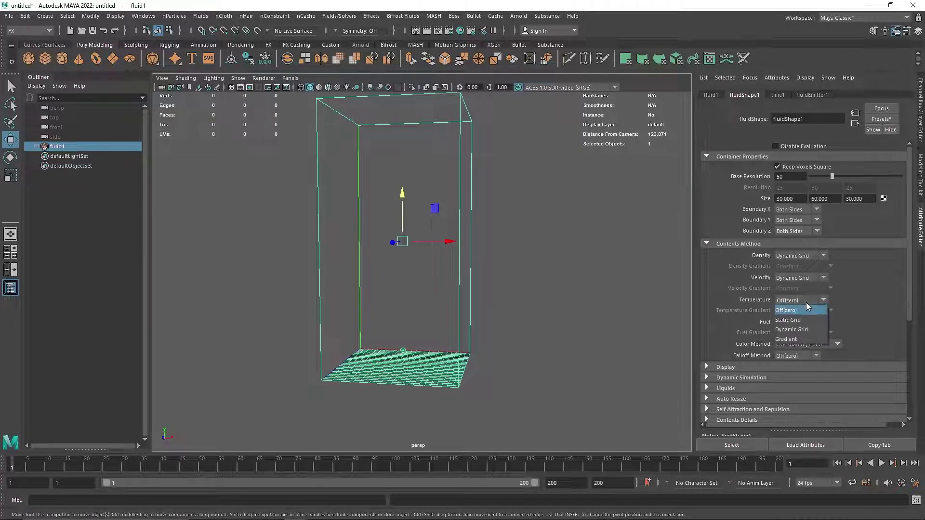
pyautogui.click(801, 330)
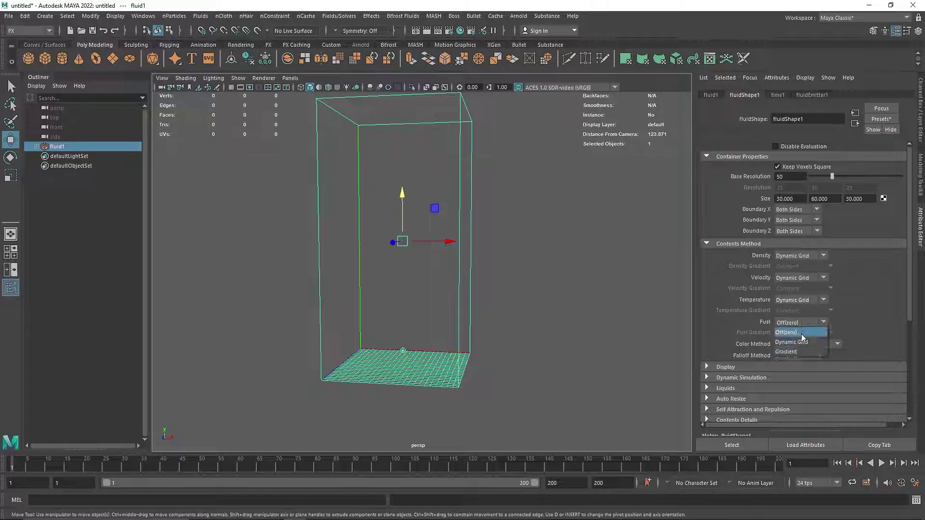
pyautogui.click(797, 342)
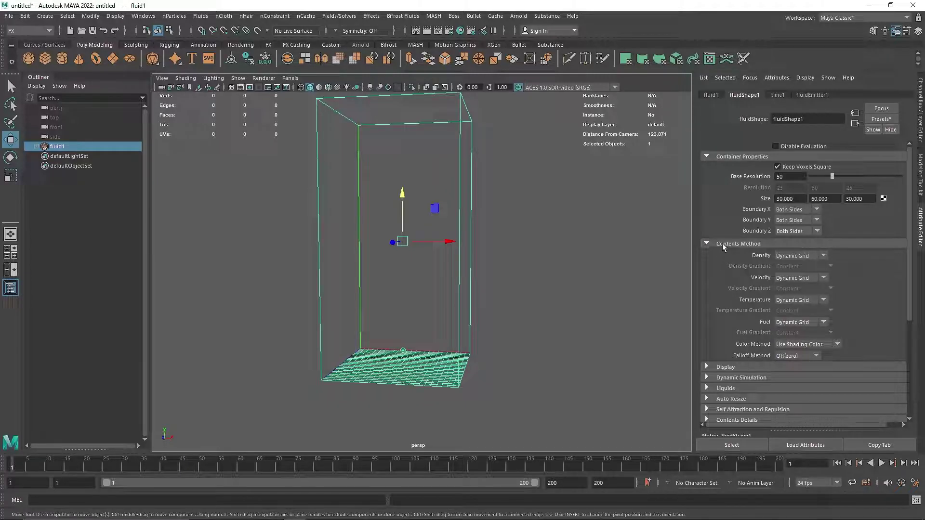
pyautogui.click(721, 244)
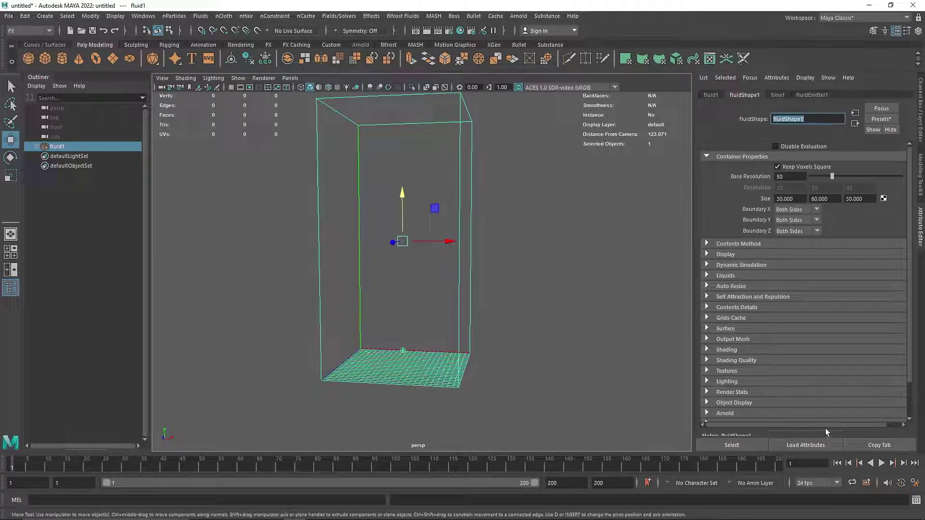
pyautogui.click(881, 463)
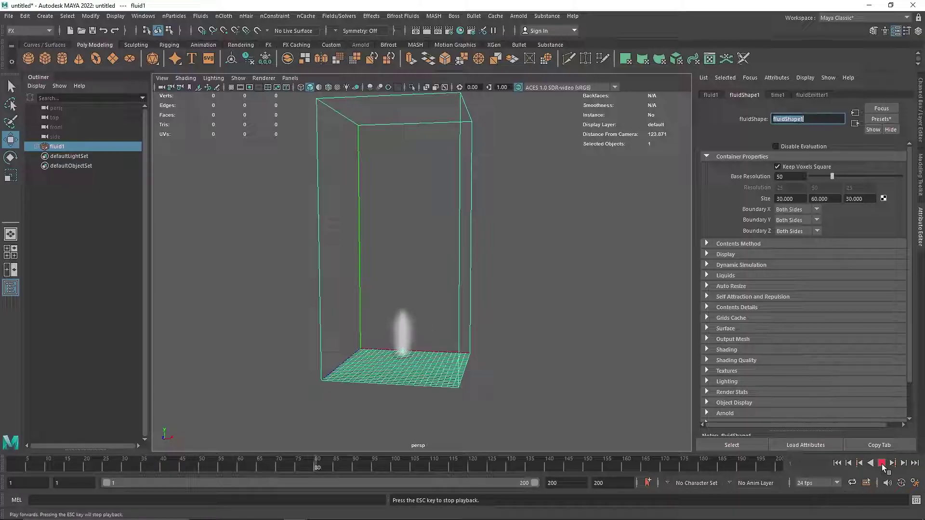
pyautogui.click(882, 463)
# Set the container's Density Scale to 1 in its contents details and preview the simulation
pyautogui.click(732, 309)
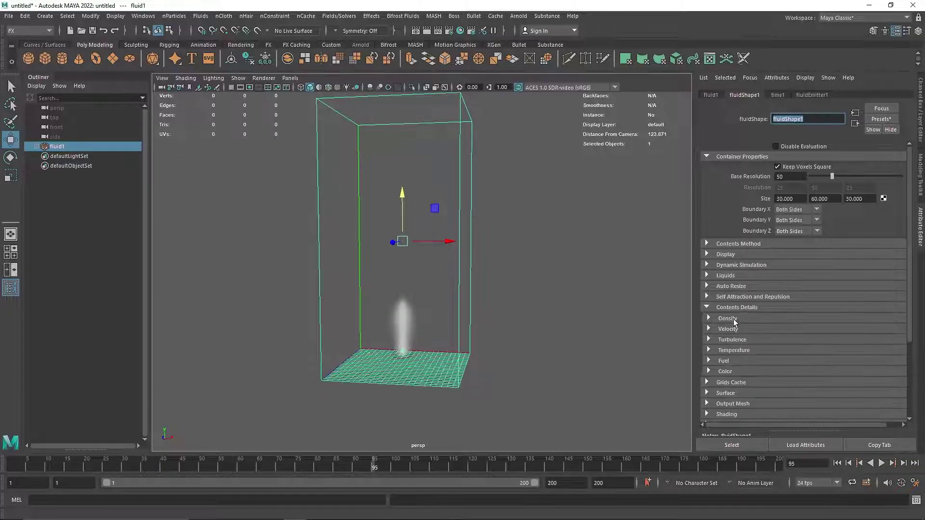
pyautogui.click(728, 318)
pyautogui.click(790, 329)
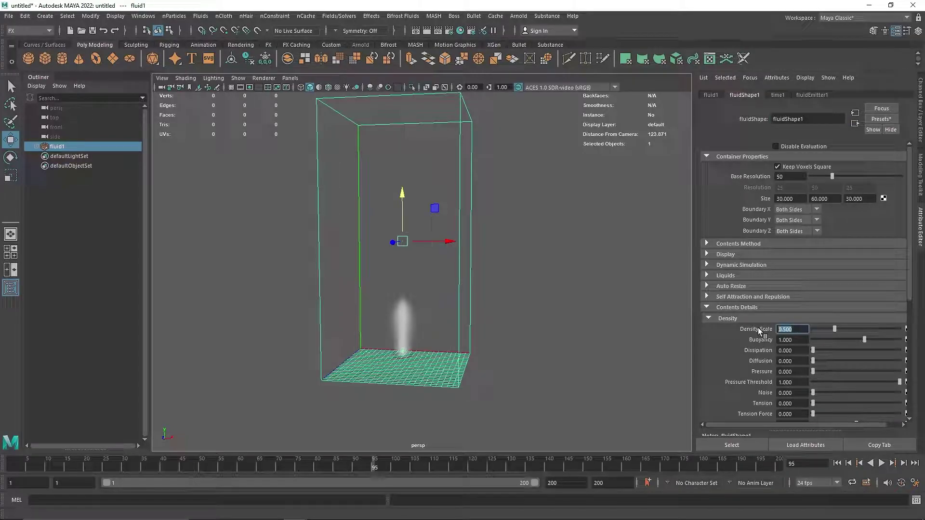
pyautogui.write('1')
pyautogui.press('Return')
pyautogui.click(882, 463)
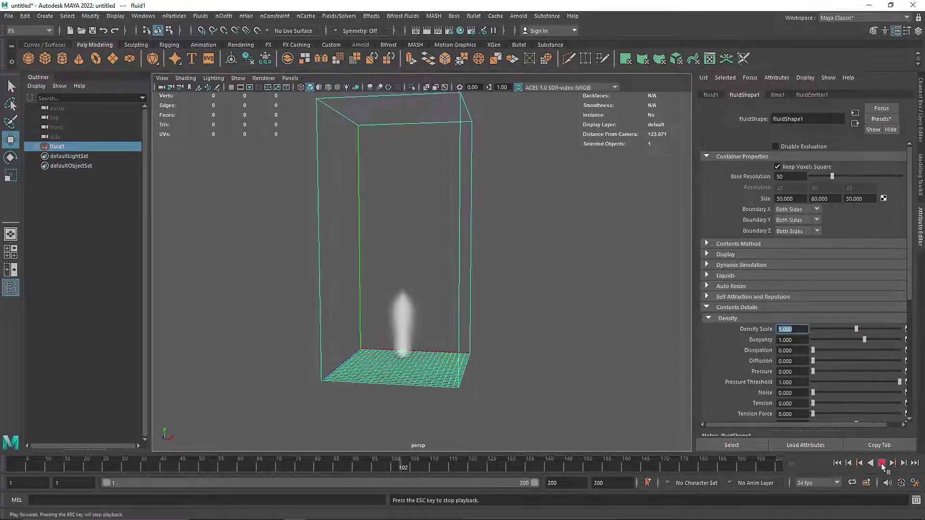
pyautogui.click(870, 463)
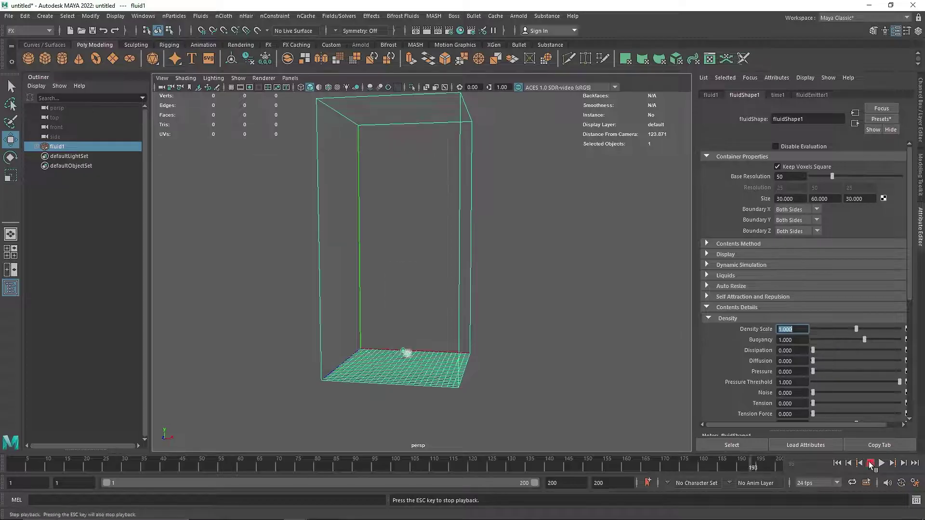
pyautogui.click(881, 464)
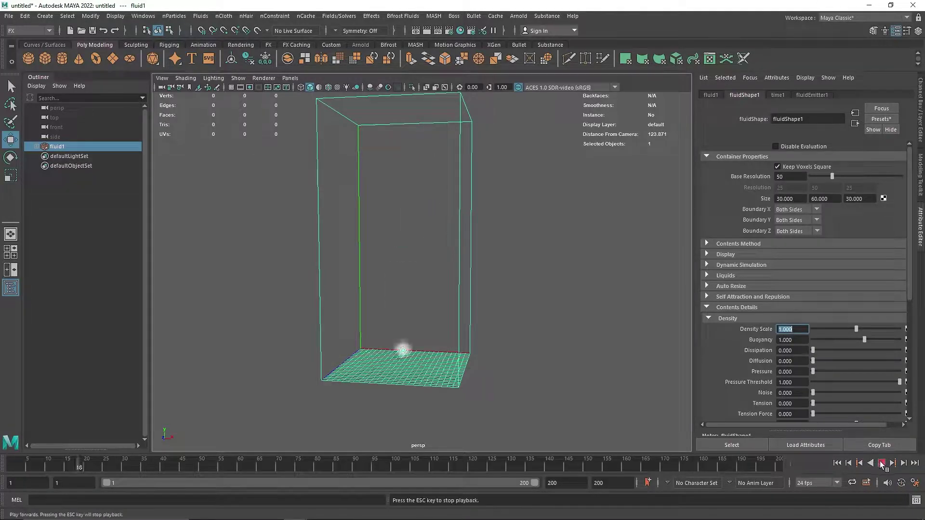
pyautogui.click(881, 463)
# Set the density Buoyancy to 1.5, Noise to 0.1 and Dissipation to 0.2
pyautogui.scroll(-3, 734, 243)
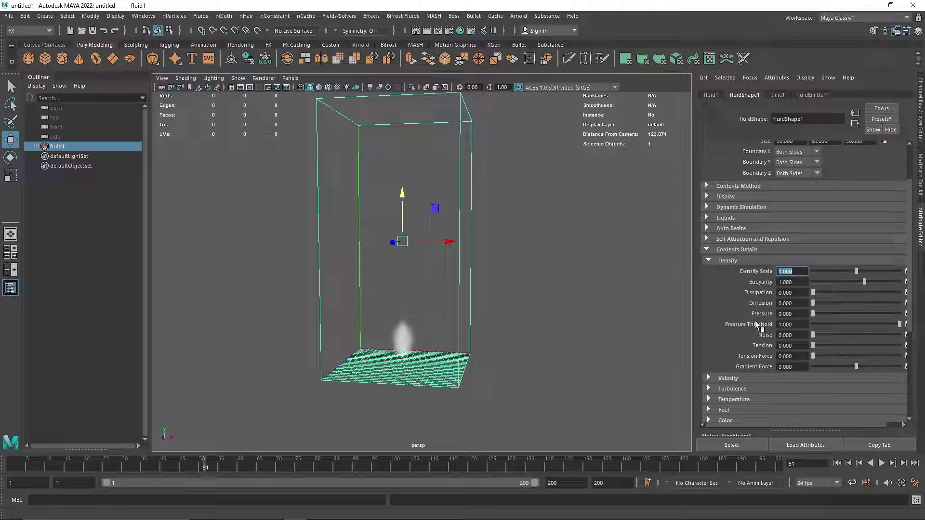
pyautogui.moveTo(792, 282); pyautogui.dragTo(757, 280)
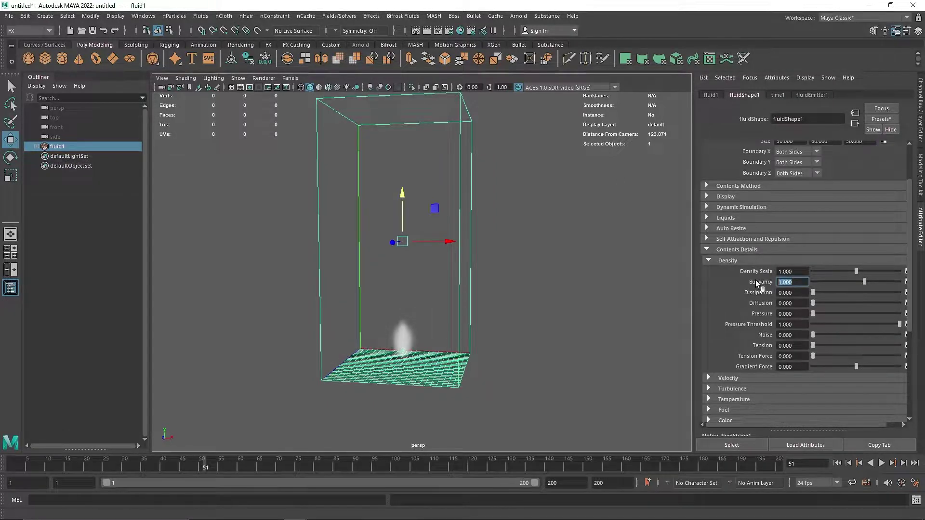
pyautogui.write('1.5')
pyautogui.press('Return')
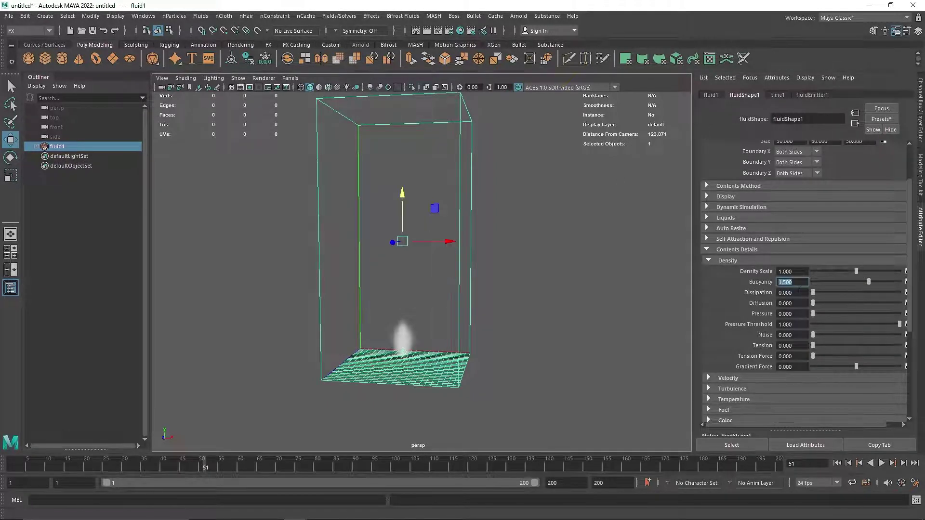
pyautogui.click(797, 335)
pyautogui.press('Return')
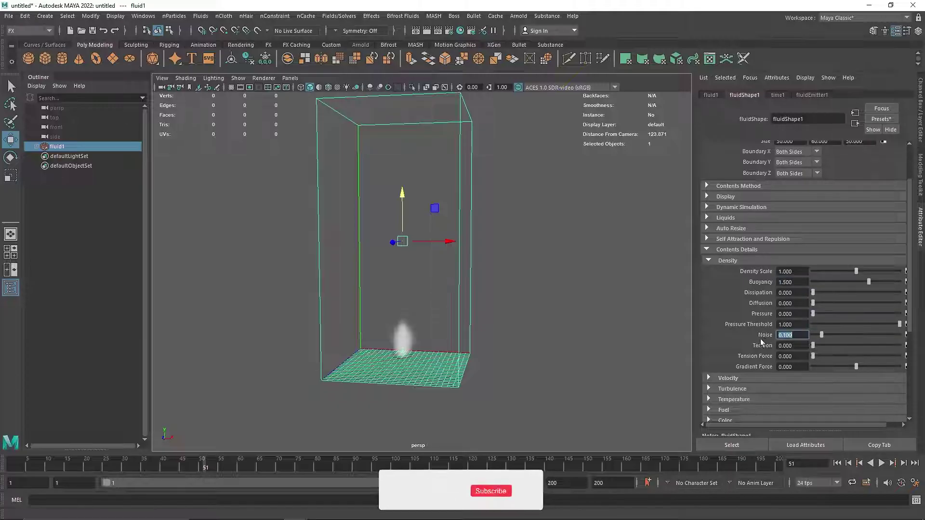
pyautogui.click(792, 292)
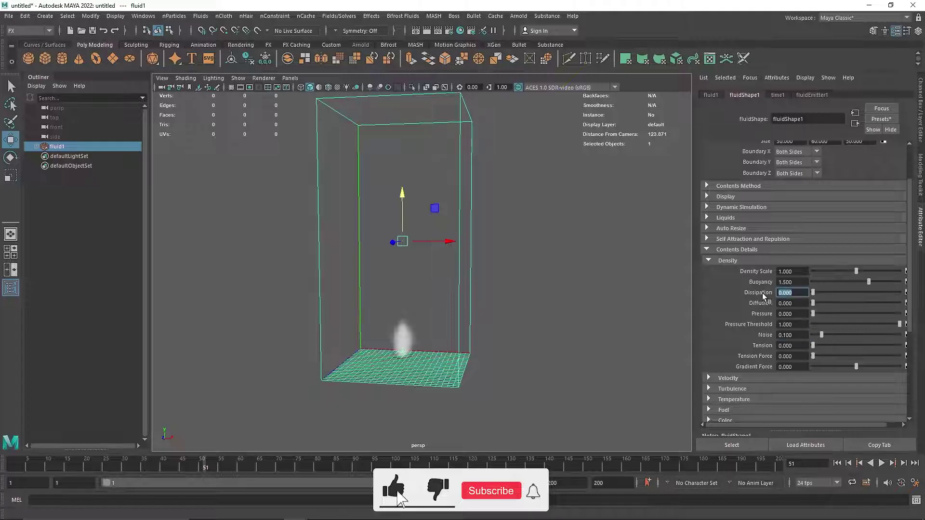
pyautogui.write('.2')
pyautogui.press('Return')
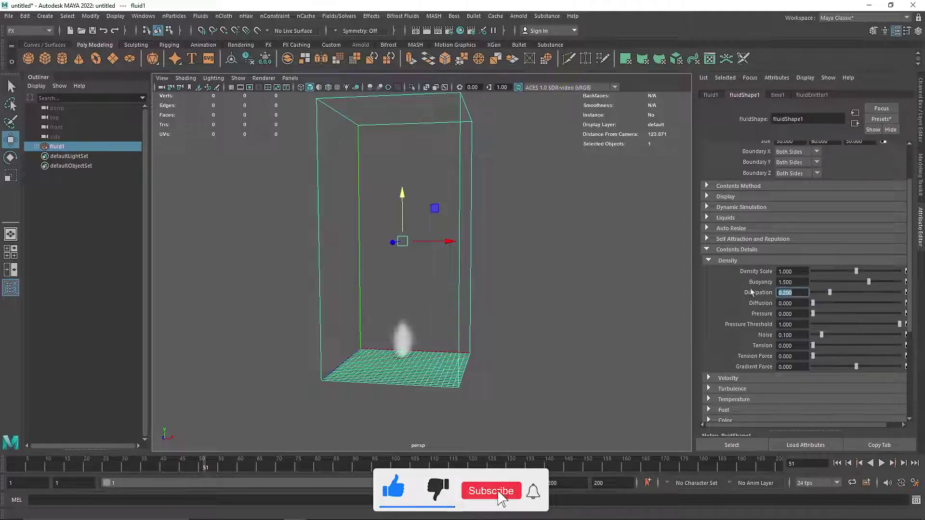
pyautogui.click(728, 262)
# Set the velocity Swirl to 4 and the velocity Noise to 0.1
pyautogui.click(729, 272)
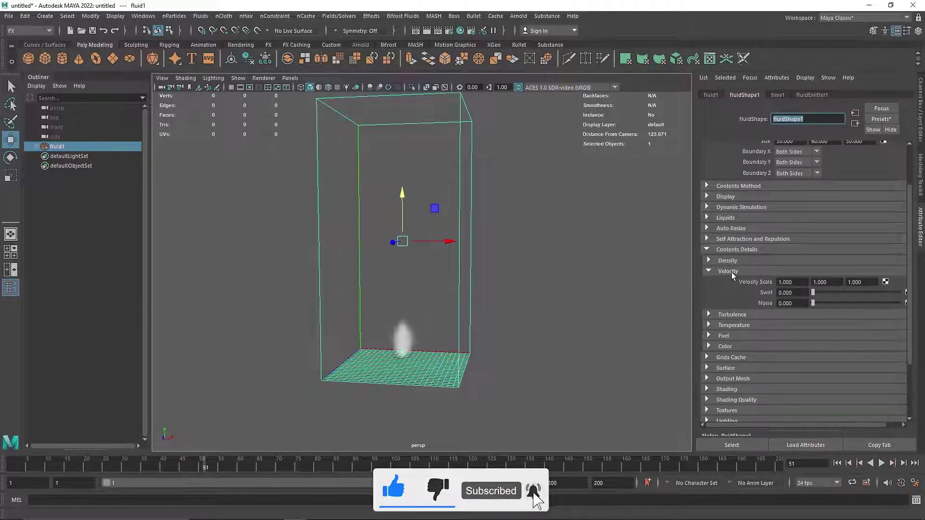
pyautogui.click(795, 293)
pyautogui.write('4')
pyautogui.press('Return')
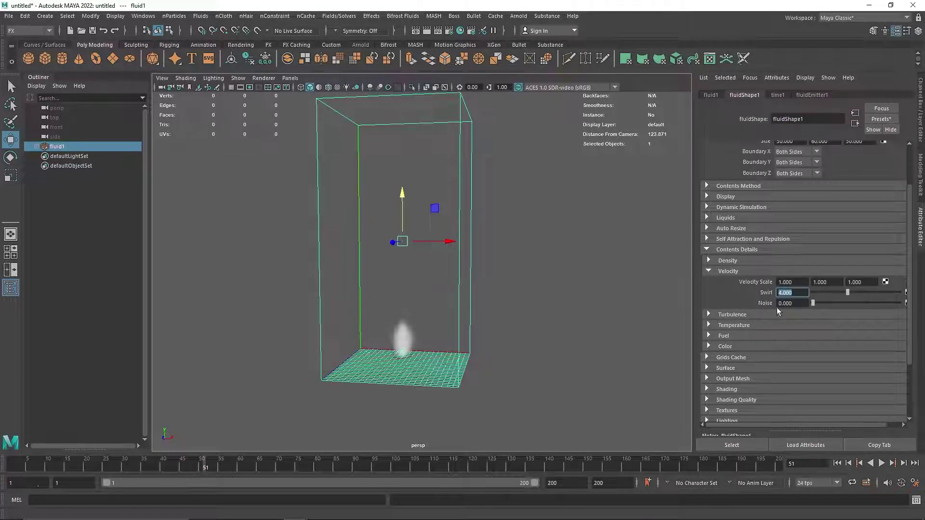
pyautogui.click(783, 304)
pyautogui.write('0.1')
pyautogui.press('Return')
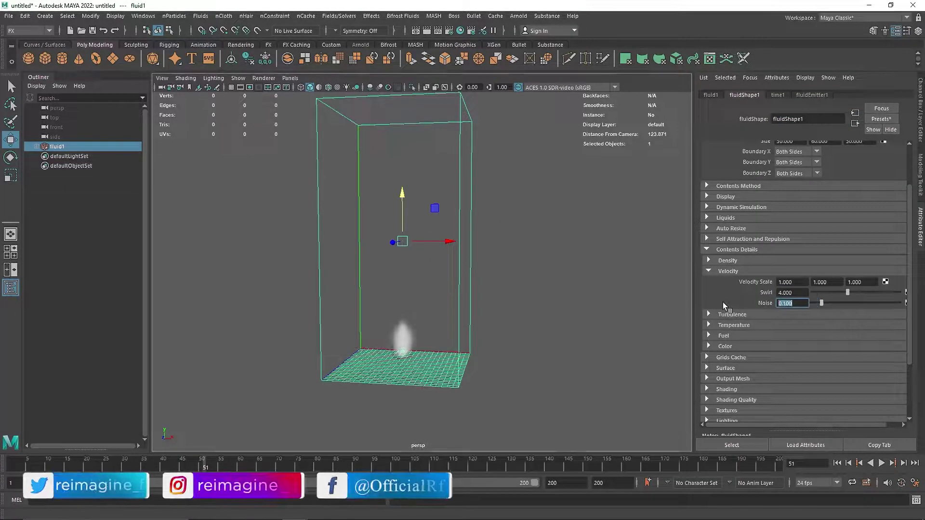
# Play the simulation from the first frame and set the density Buoyancy to 1 during playback
pyautogui.click(837, 463)
pyautogui.click(881, 462)
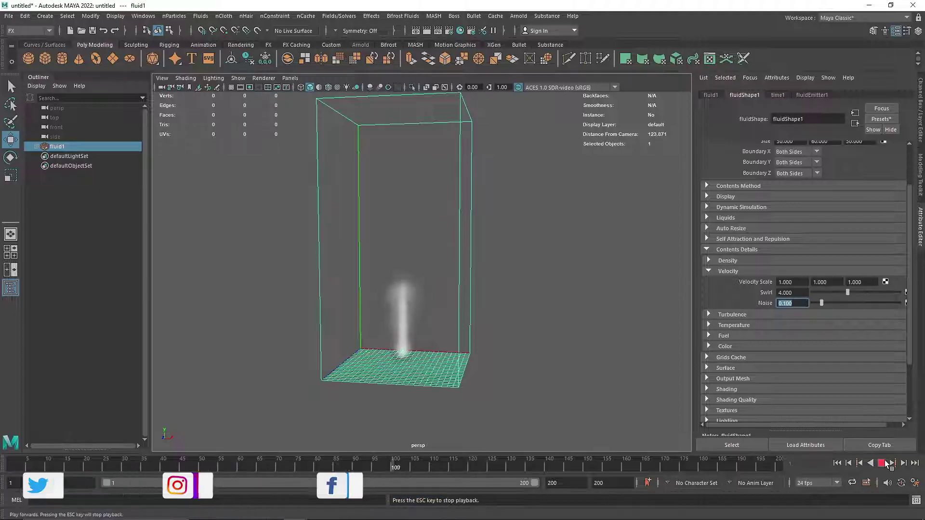
pyautogui.click(728, 261)
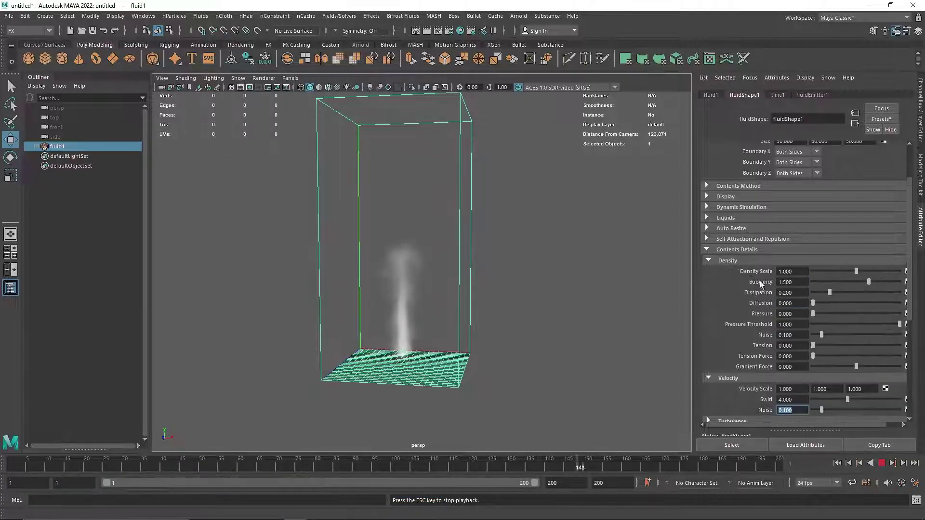
pyautogui.click(759, 281)
pyautogui.write('1')
pyautogui.press('Return')
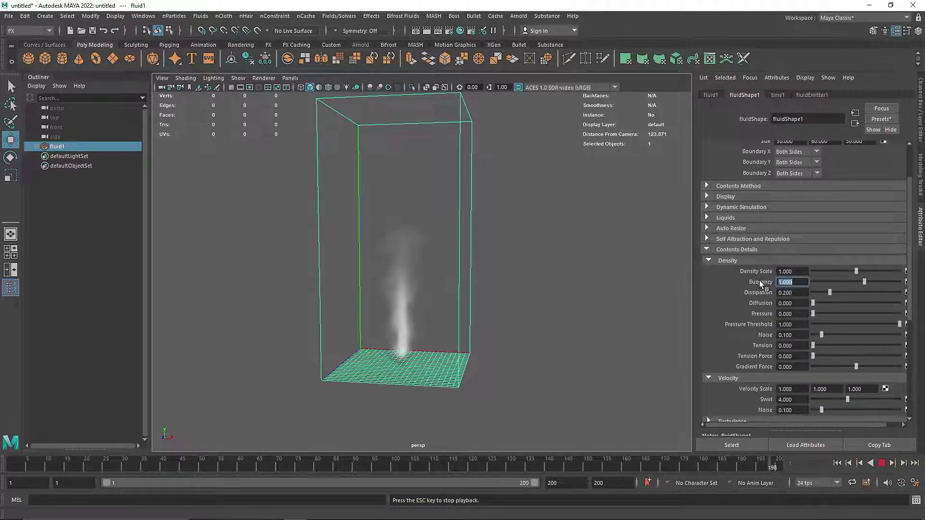
pyautogui.click(746, 260)
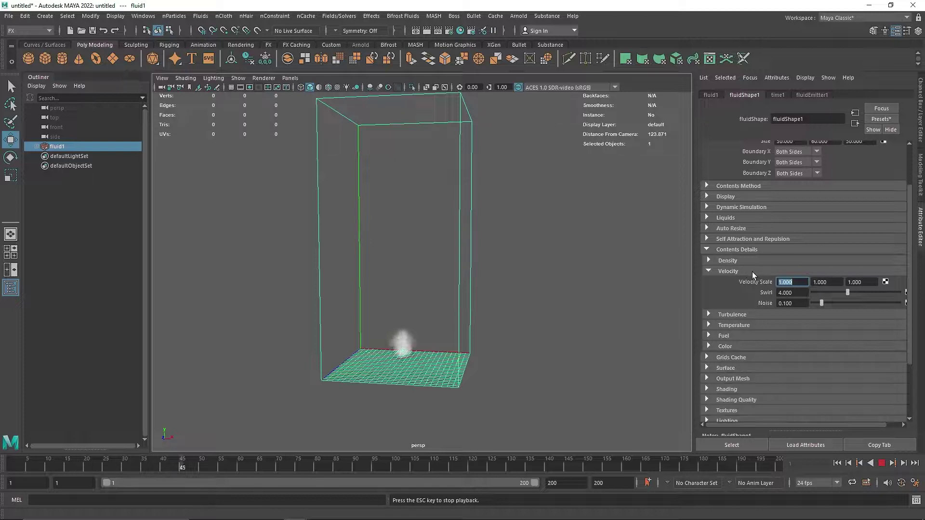
pyautogui.press('Escape')
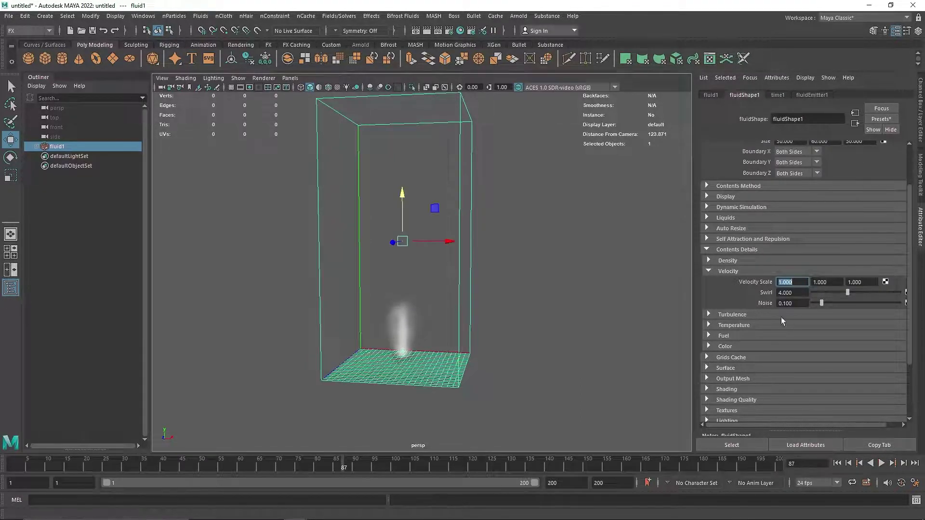
# Set the turbulence Strength to 0.05 and preview the simulation
pyautogui.click(729, 272)
pyautogui.click(733, 283)
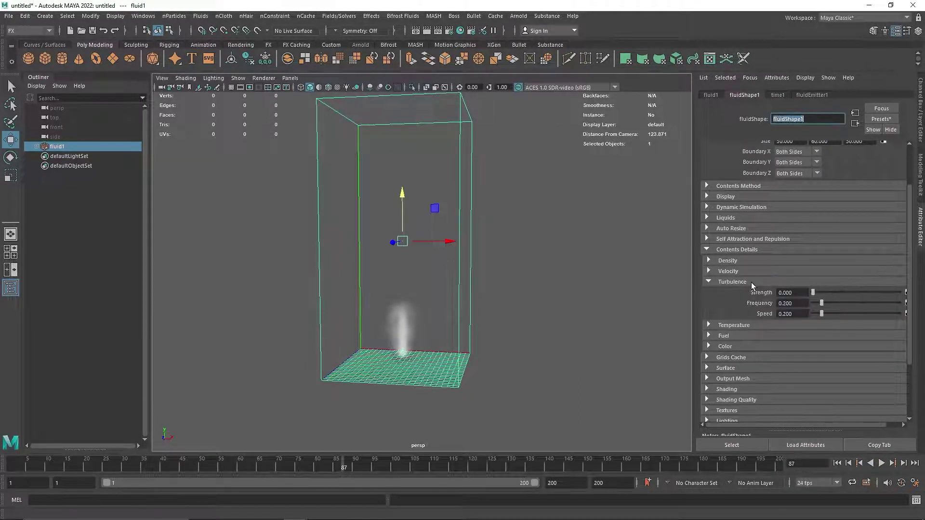
pyautogui.moveTo(792, 293); pyautogui.dragTo(756, 294)
pyautogui.write('.05')
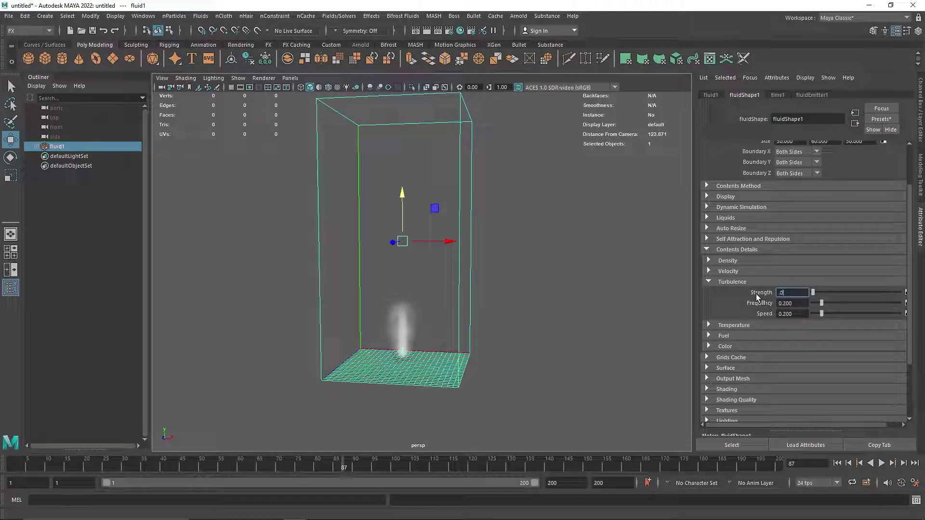
pyautogui.press('Return')
pyautogui.click(881, 463)
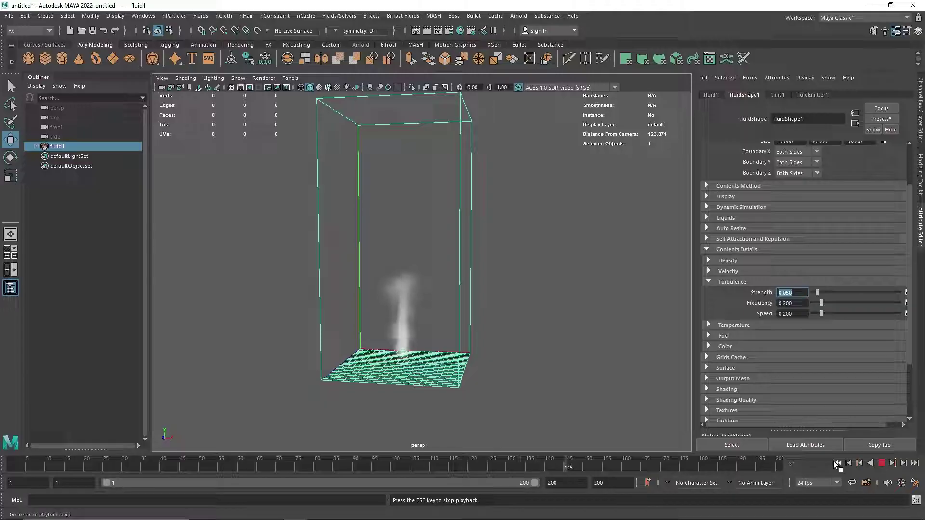
pyautogui.press('Escape')
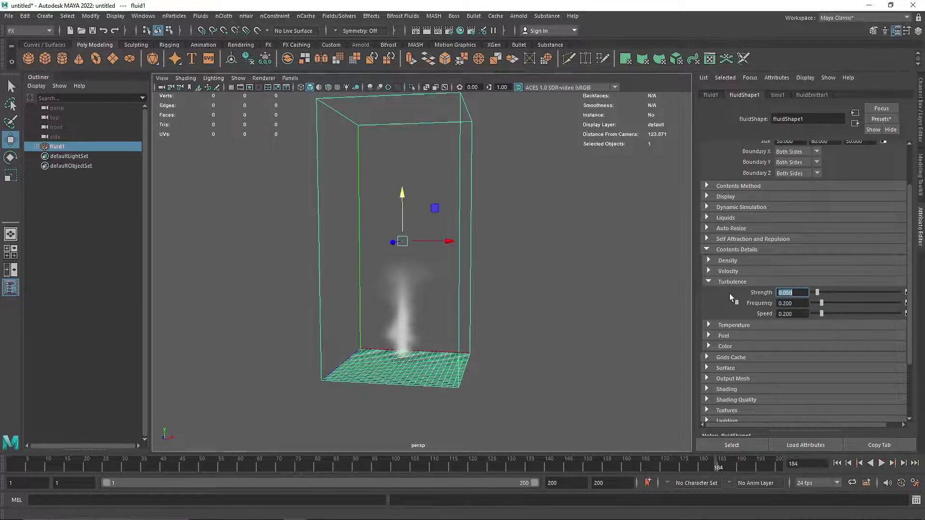
# Set the temperature Noise to 0.1 in the container's contents details
pyautogui.click(729, 282)
pyautogui.click(733, 292)
pyautogui.click(786, 378)
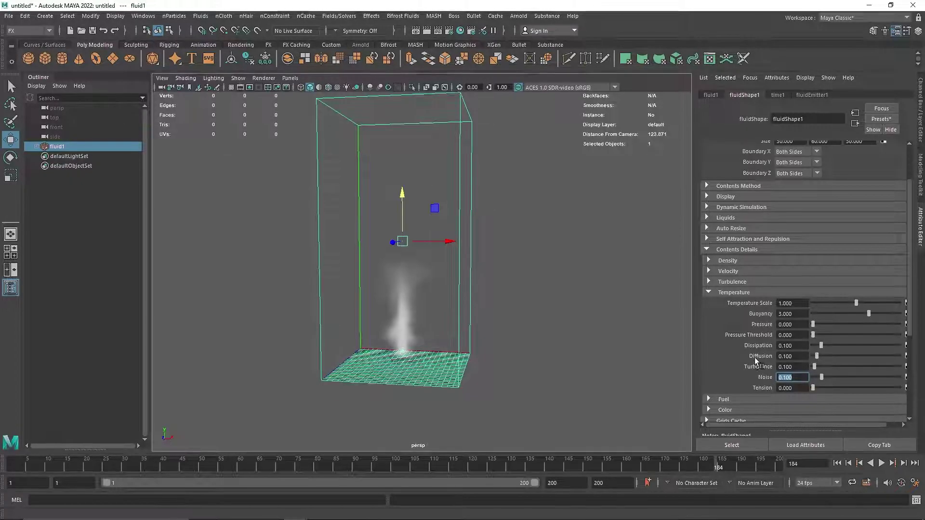
pyautogui.click(724, 293)
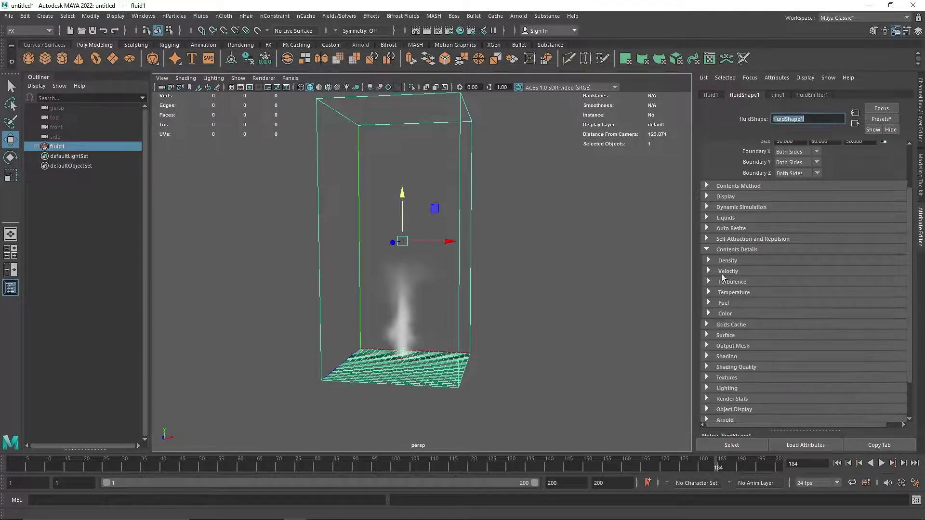
pyautogui.click(720, 249)
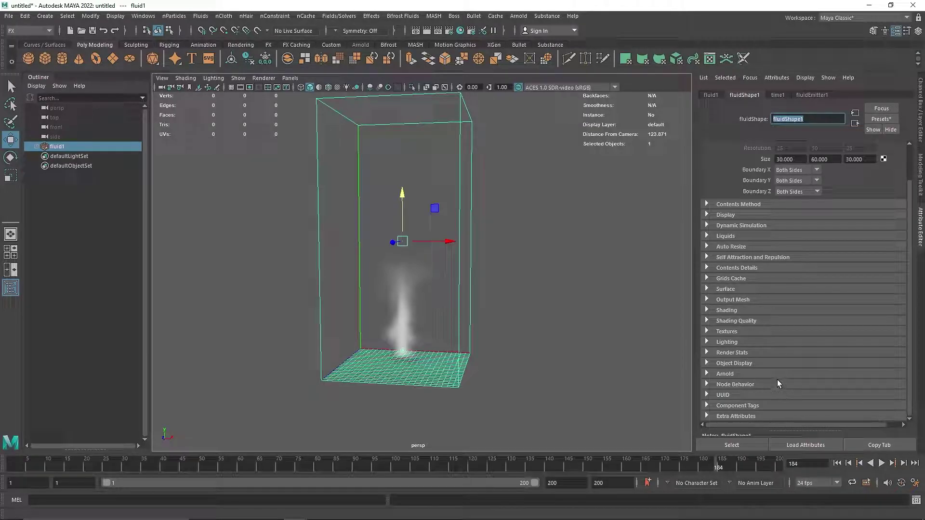
# Enable Self Shadow in the container's lighting attributes and inspect the shaded smoke
pyautogui.click(723, 342)
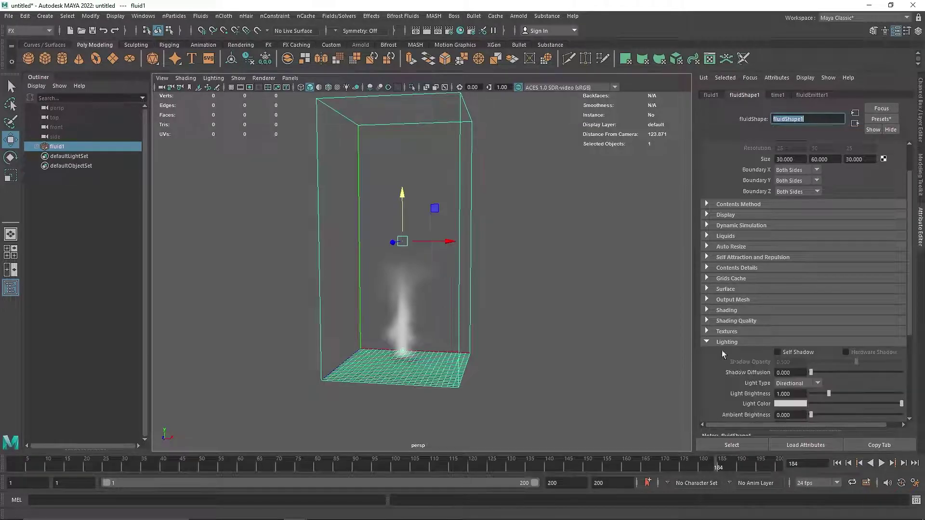
pyautogui.click(800, 353)
pyautogui.keyDown('alt'); pyautogui.moveTo(479, 324); pyautogui.dragTo(620, 340); pyautogui.keyUp('alt')
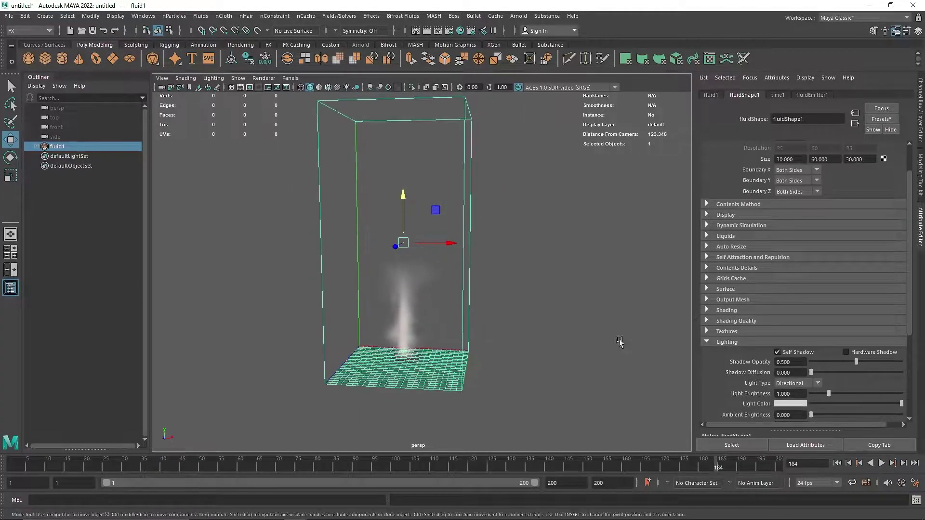
pyautogui.click(736, 342)
# Change the fluid's shading color to dark grey and shift the incandescence ramp's black marker to position 0.174
pyautogui.click(728, 311)
pyautogui.scroll(-3, 744, 328)
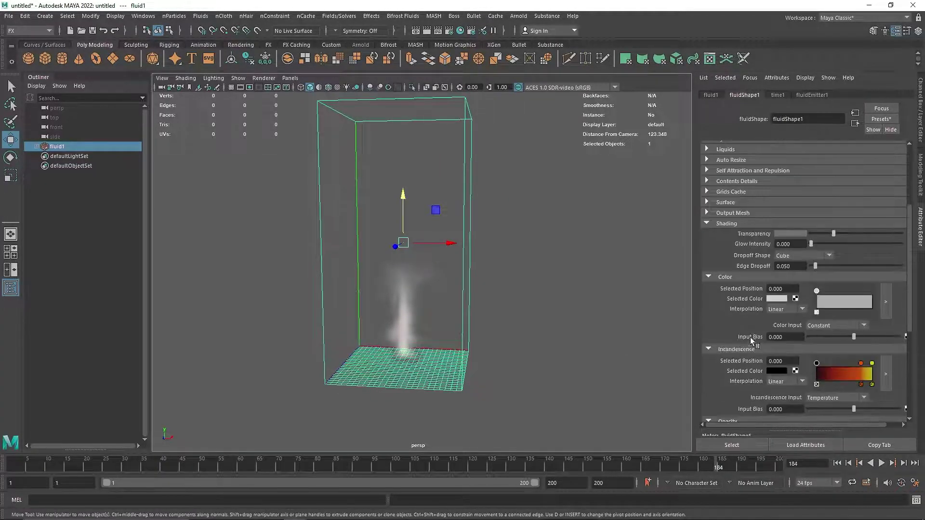
pyautogui.scroll(-2, 750, 337)
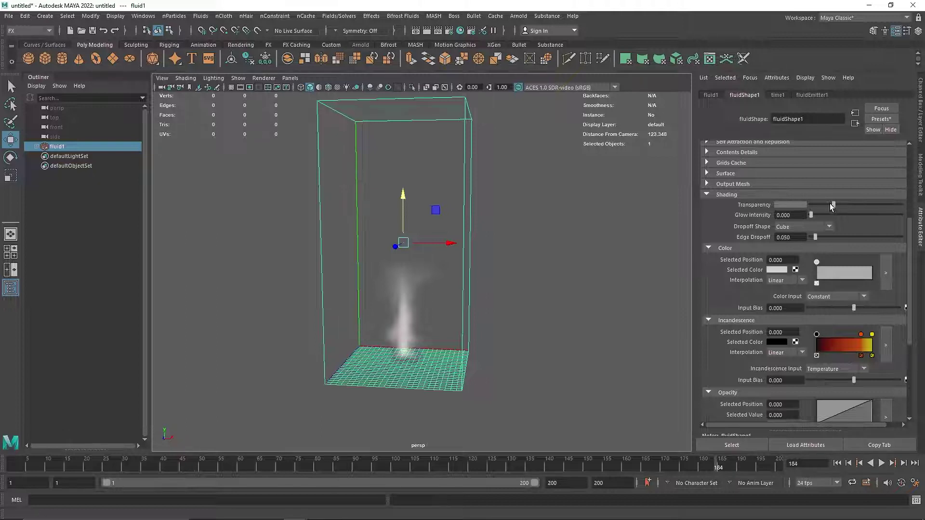
pyautogui.click(776, 269)
pyautogui.moveTo(771, 334); pyautogui.dragTo(745, 340)
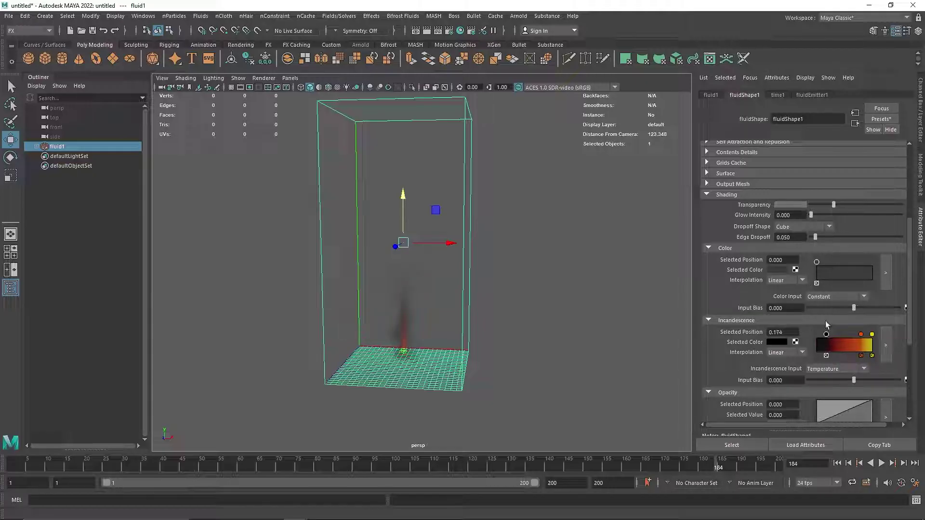
# Lower the shading Transparency to a near-black value and inspect the denser smoke up close
pyautogui.moveTo(832, 207); pyautogui.dragTo(816, 207)
pyautogui.scroll(5, 399, 346)
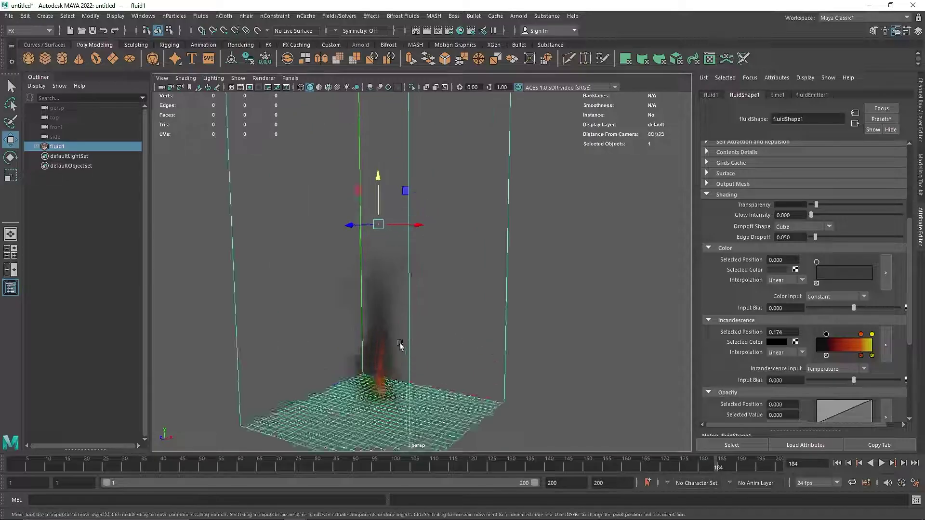
pyautogui.keyDown('alt'); pyautogui.moveTo(448, 312); pyautogui.dragTo(471, 301); pyautogui.keyUp('alt')
pyautogui.keyDown('alt'); pyautogui.moveTo(470, 302); pyautogui.dragTo(471, 324, button='middle'); pyautogui.keyUp('alt')
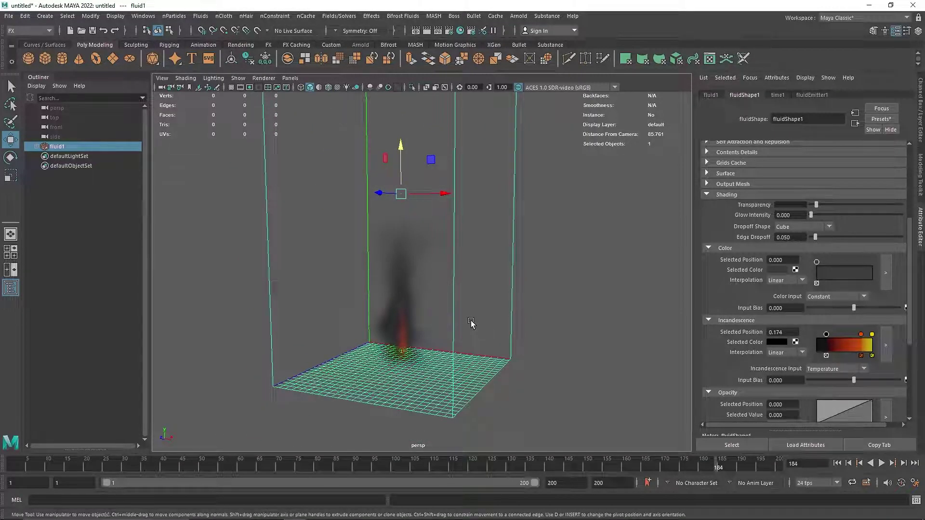
pyautogui.keyDown('alt'); pyautogui.moveTo(460, 284); pyautogui.dragTo(457, 288, button='middle'); pyautogui.keyUp('alt')
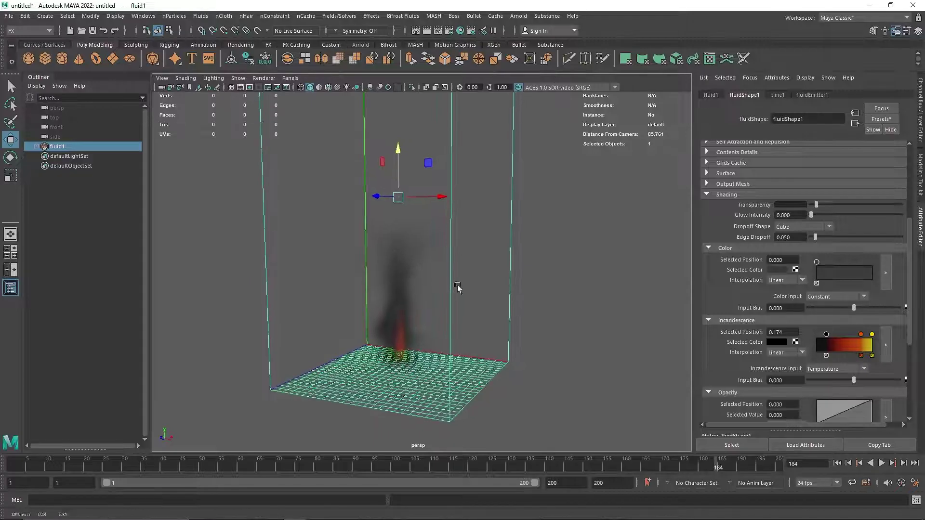
# Play the simulation to about frame 100 to preview the new shading, and return to the first frame
pyautogui.click(881, 462)
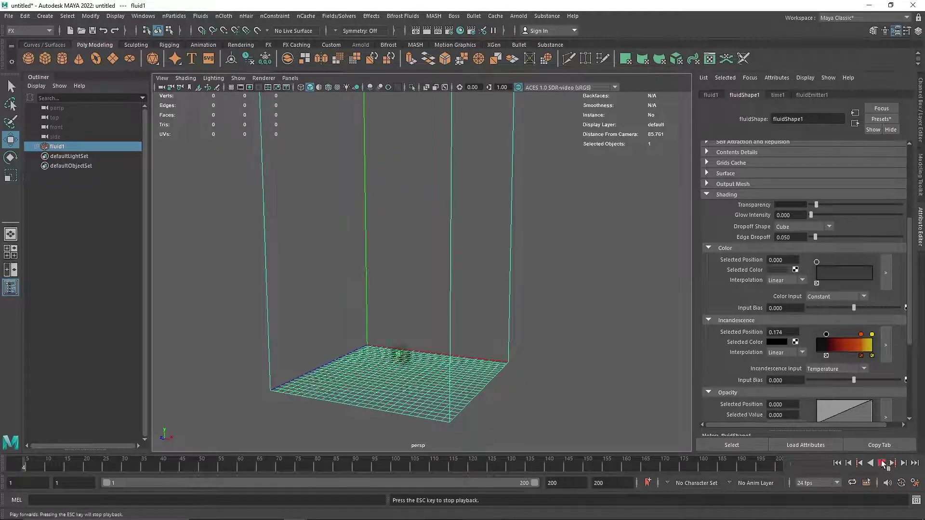
pyautogui.scroll(-4, 444, 333)
pyautogui.moveTo(444, 333)
pyautogui.keyDown('alt'); pyautogui.mouseDown()
pyautogui.moveTo(468, 324)
pyautogui.moveTo(455, 337)
pyautogui.mouseUp(); pyautogui.keyUp('alt')
pyautogui.click(881, 463)
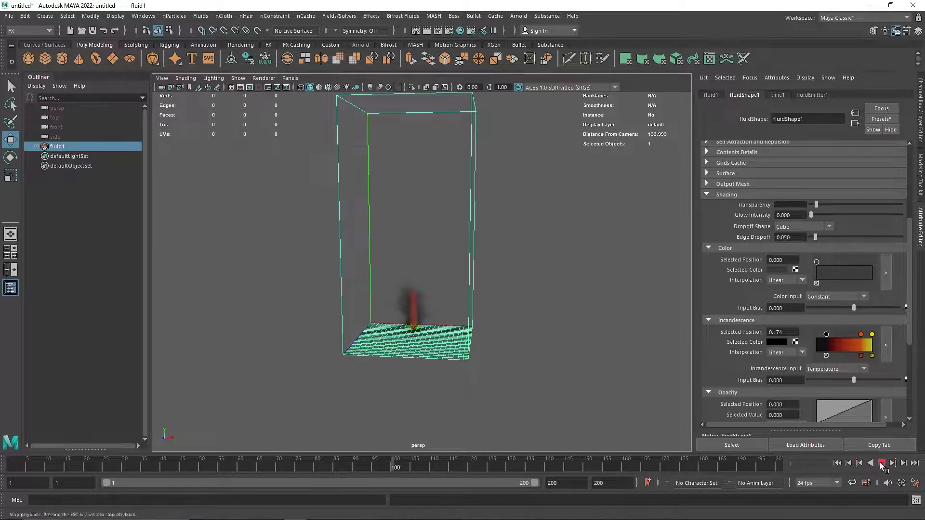
pyautogui.click(836, 463)
pyautogui.keyDown('alt'); pyautogui.moveTo(540, 294); pyautogui.dragTo(539, 315, button='middle'); pyautogui.keyUp('alt')
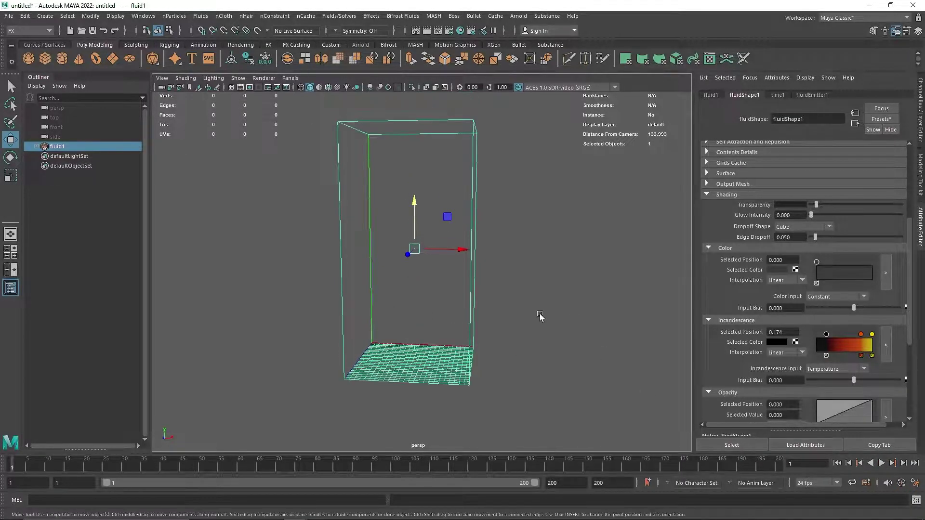
# Open the fluid emitter's attributes and examine its density, heat and fuel emission rates and the fluid dropoff
pyautogui.click(735, 193)
pyautogui.scroll(2, 732, 192)
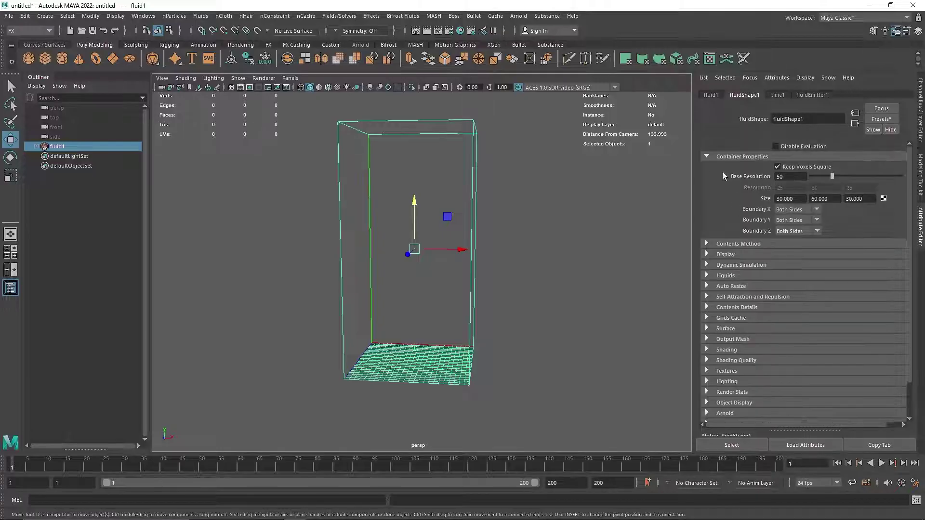
pyautogui.click(716, 157)
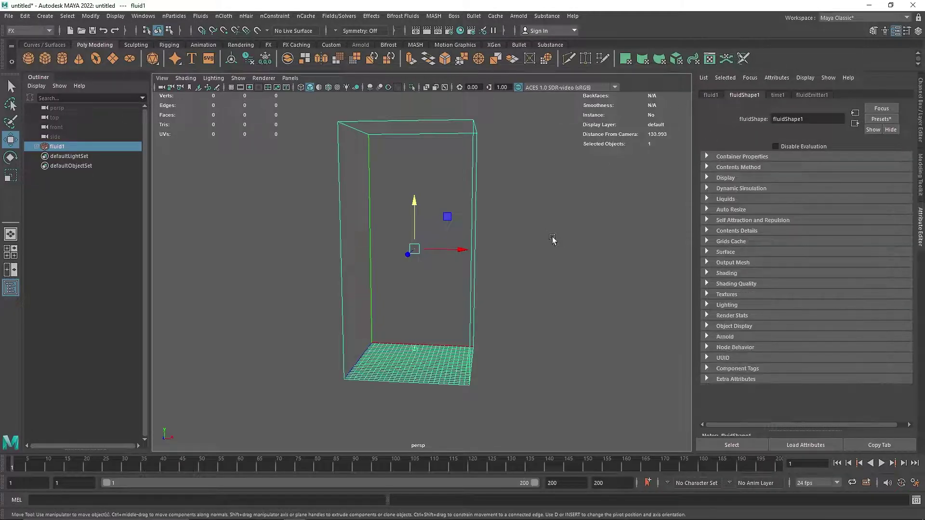
pyautogui.click(804, 96)
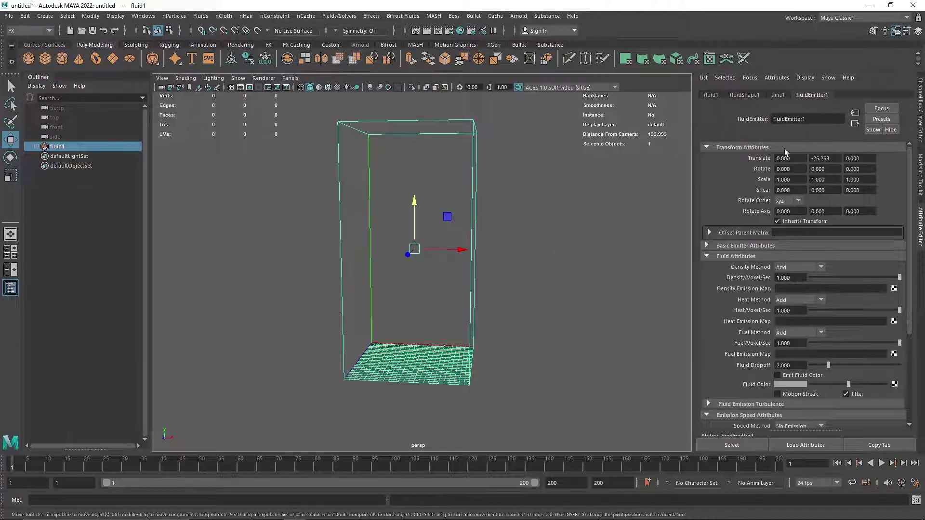
pyautogui.scroll(-3, 736, 311)
pyautogui.click(790, 219)
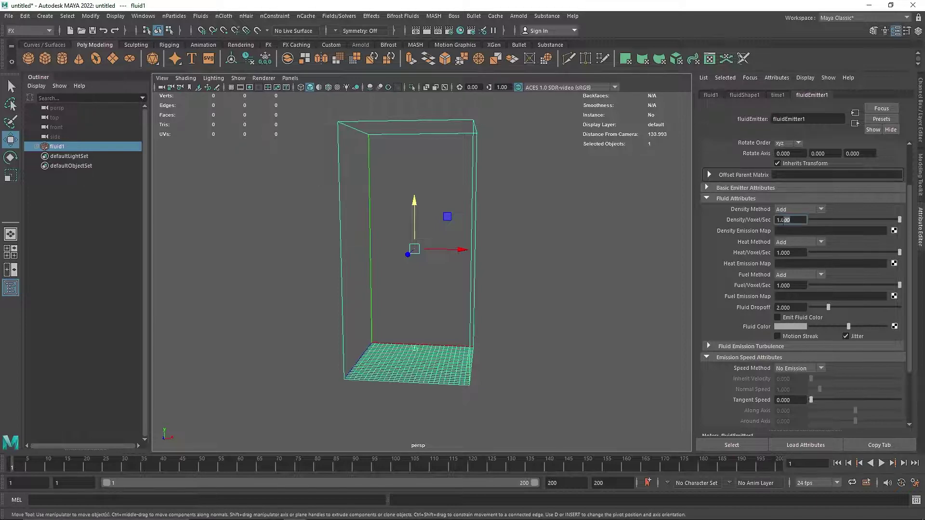
pyautogui.click(790, 253)
pyautogui.click(786, 285)
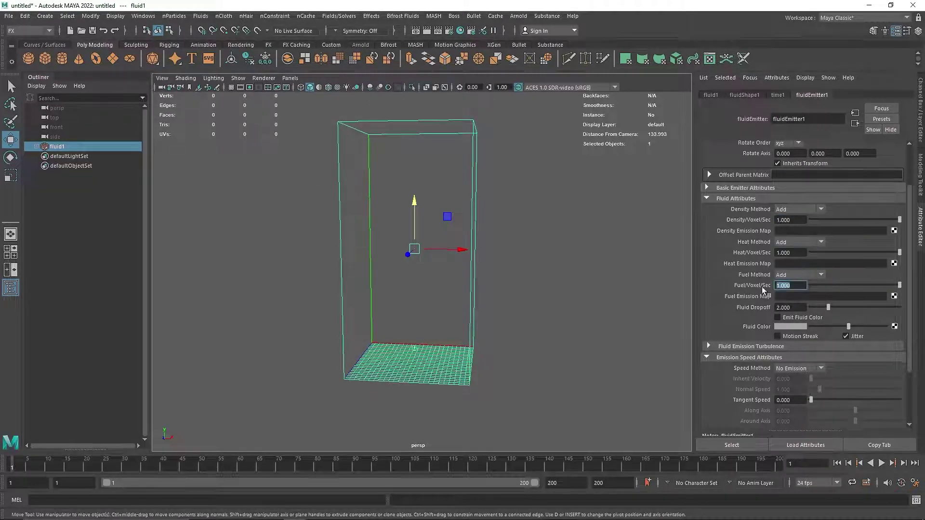
pyautogui.click(790, 308)
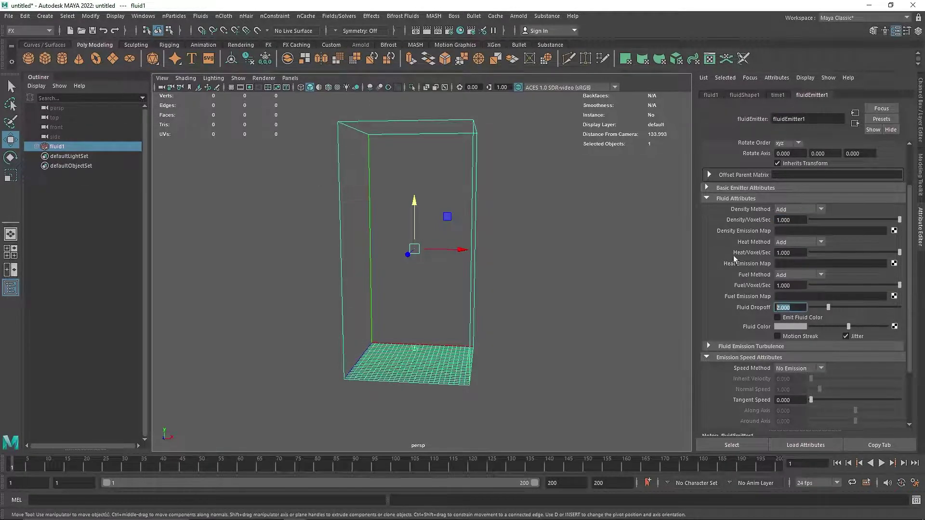
# Set the emitter's Rate (Percent) to 200 in the basic emitter attributes and preview the simulation
pyautogui.click(737, 356)
pyautogui.click(734, 221)
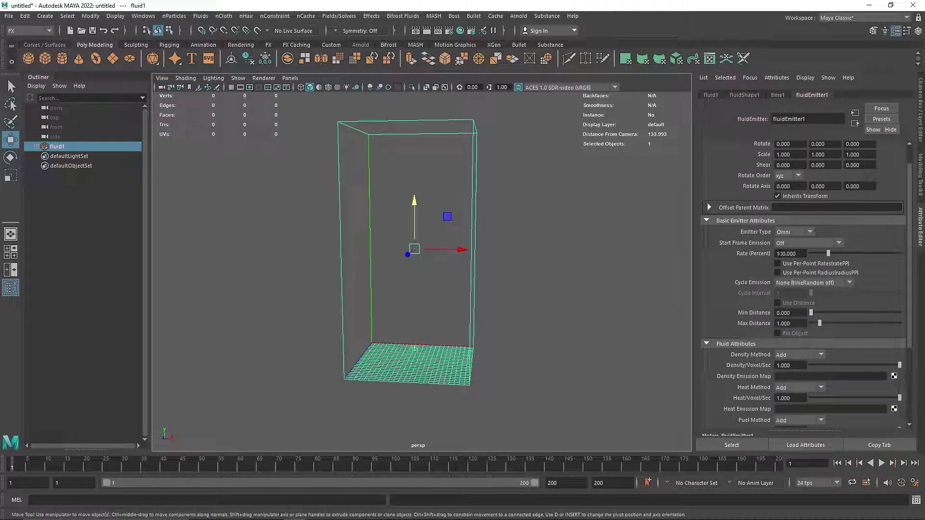
pyautogui.click(779, 254)
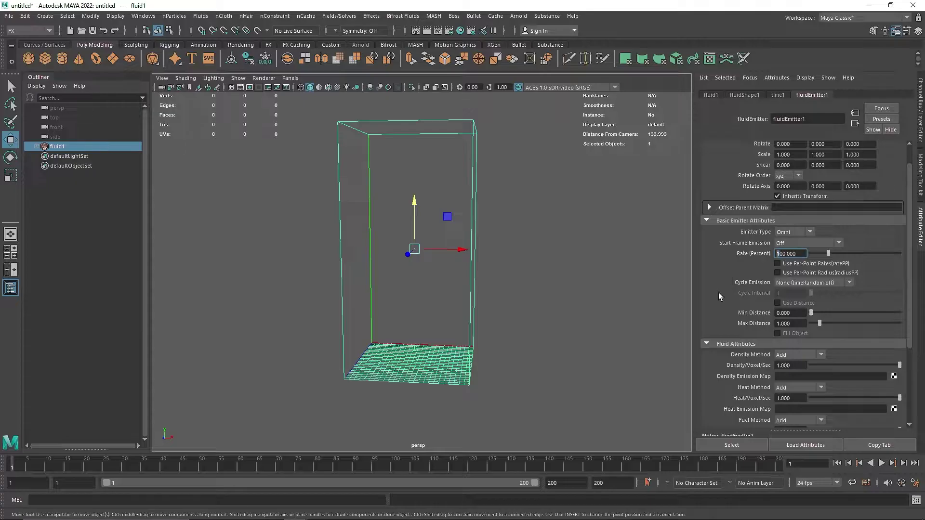
pyautogui.write('2')
pyautogui.press('Return')
pyautogui.click(881, 463)
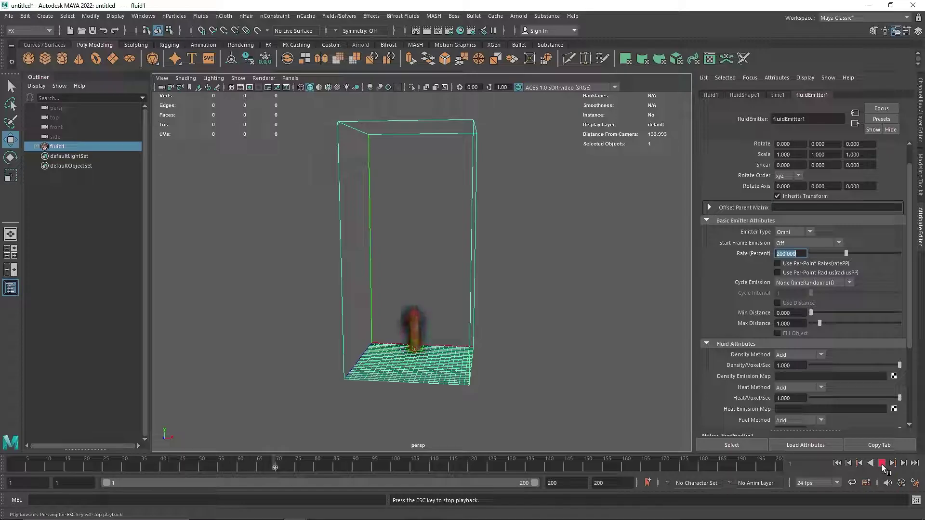
pyautogui.click(882, 464)
pyautogui.keyDown('alt'); pyautogui.moveTo(475, 308); pyautogui.dragTo(461, 309); pyautogui.keyUp('alt')
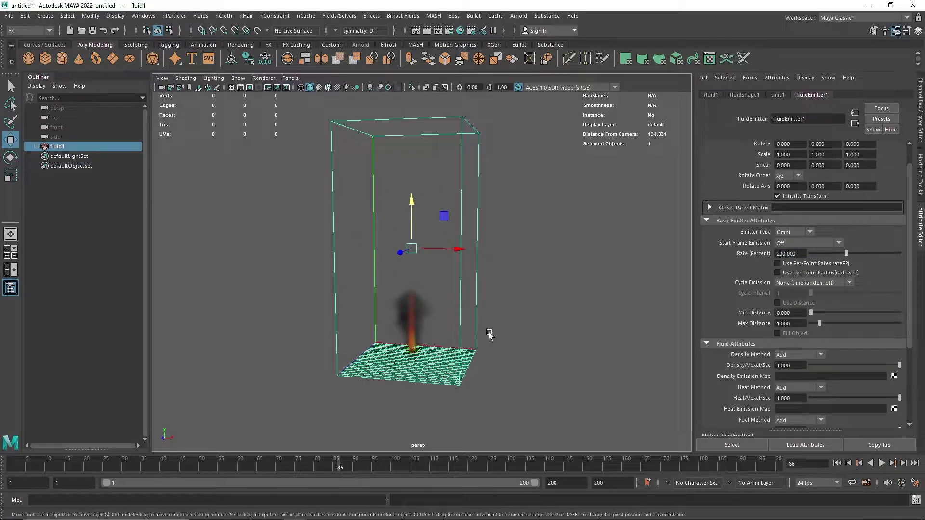
# Rewind to the first frame, briefly preview the start of the emission, and set the current time to frame 5
pyautogui.click(728, 220)
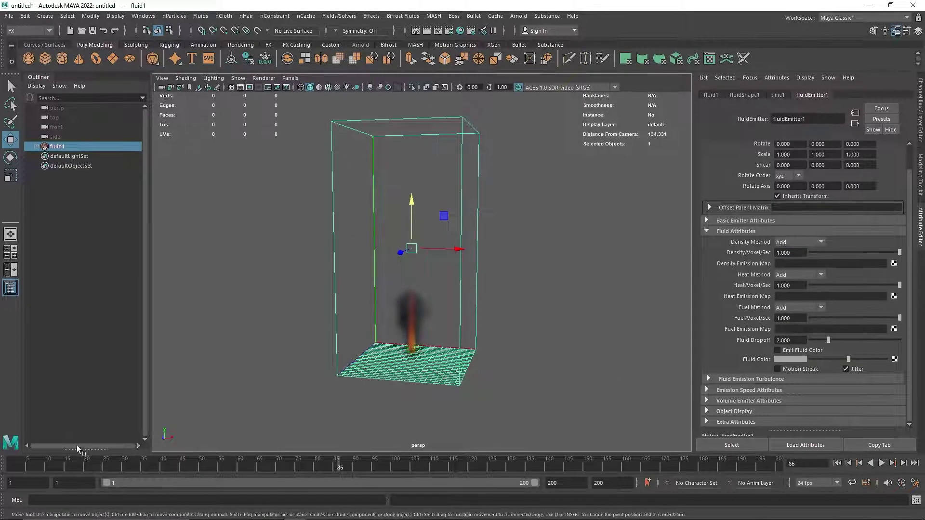
pyautogui.click(837, 463)
pyautogui.scroll(2, 446, 281)
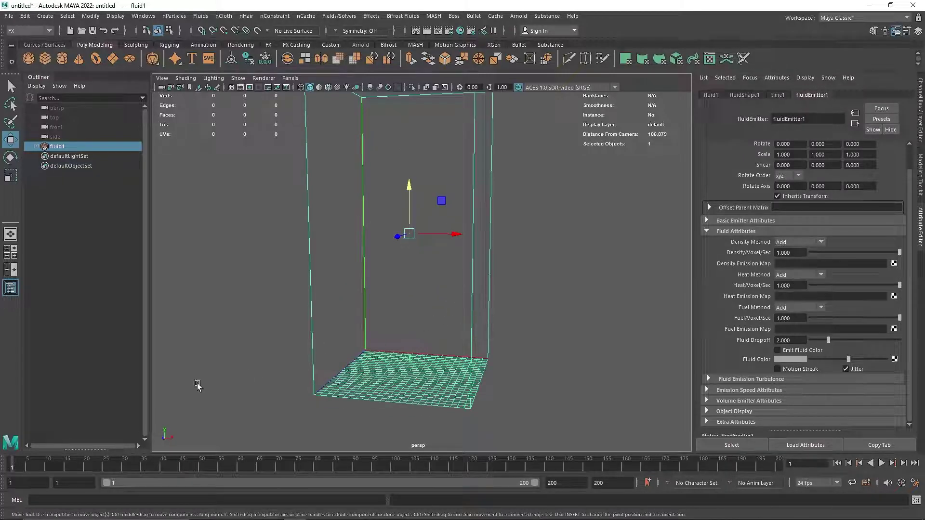
pyautogui.hotkey('alt', 'v')
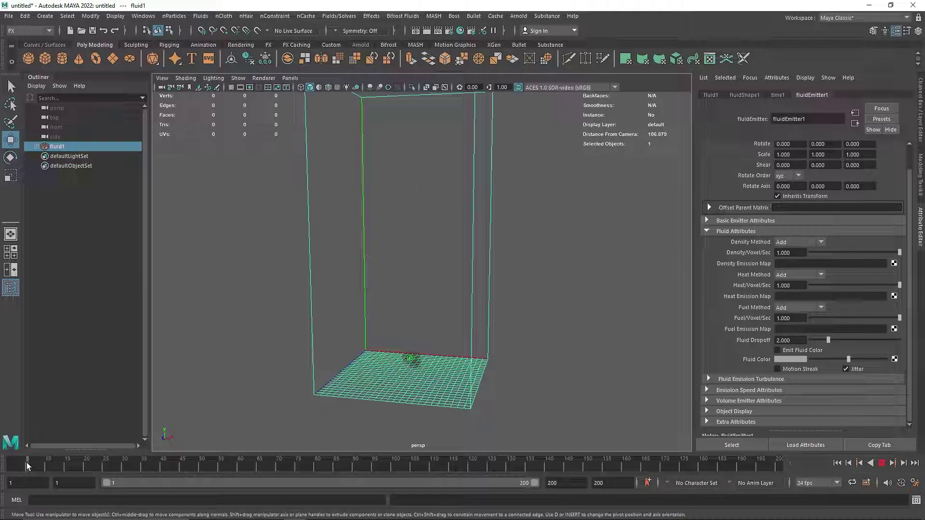
pyautogui.click(27, 466)
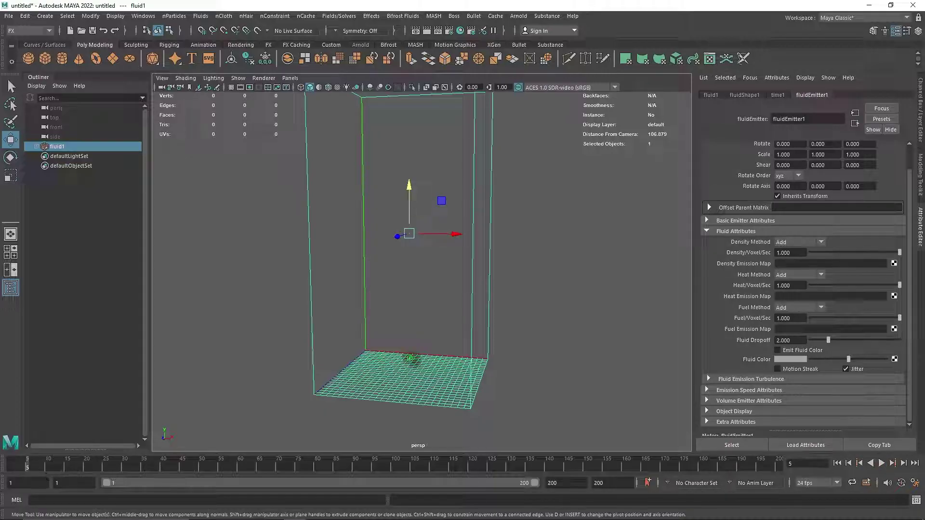
# Set the emitter's Density/Voxel/Sec, Heat/Voxel/Sec and Fuel/Voxel/Sec to 300 each
pyautogui.doubleClick(783, 253)
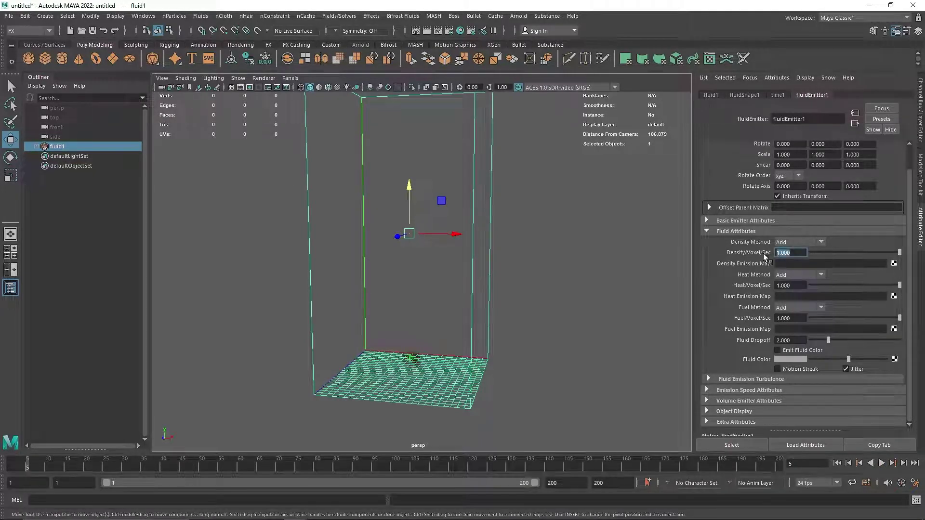
pyautogui.write('5')
pyautogui.write('00')
pyautogui.write('0')
pyautogui.press('Tab')
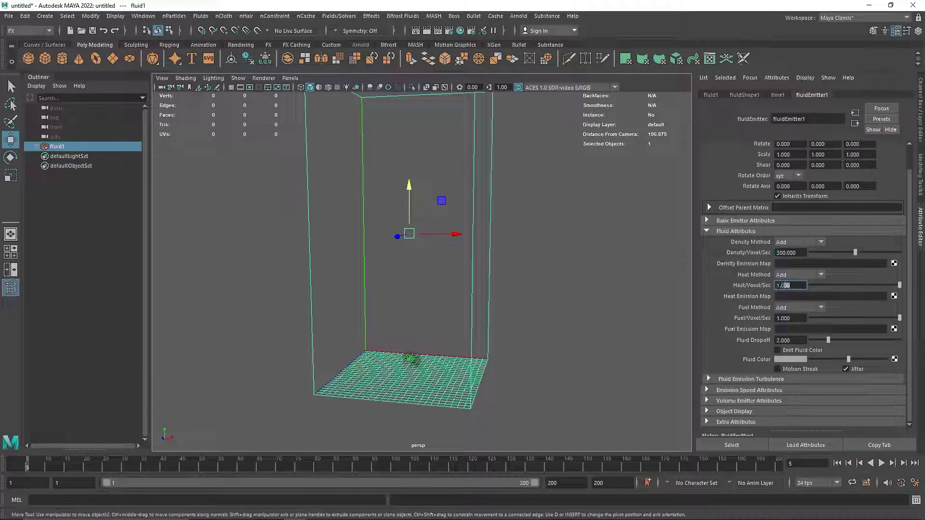
pyautogui.write('300')
pyautogui.press('Tab')
pyautogui.write('300')
pyautogui.press('Return')
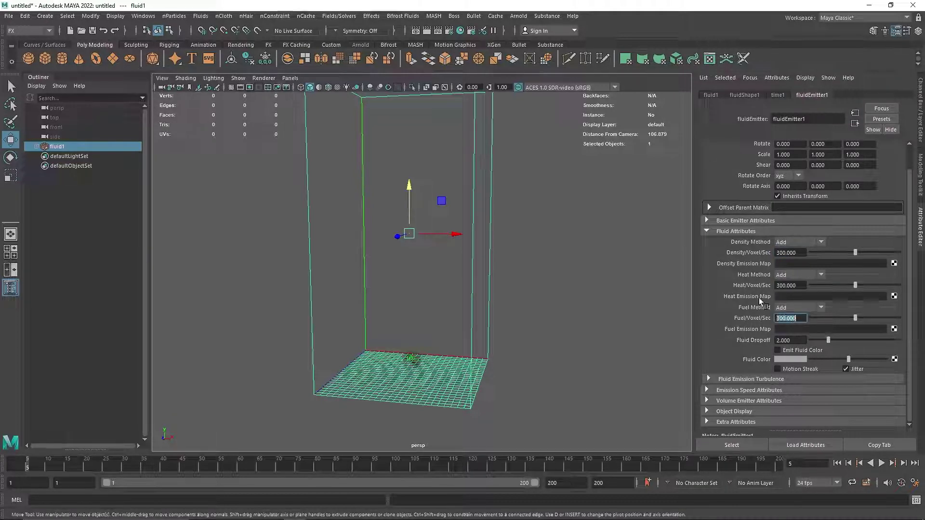
# Set keyframes on the emitter's density, heat and fuel emission rates at frame 5
pyautogui.rightClick(757, 256)
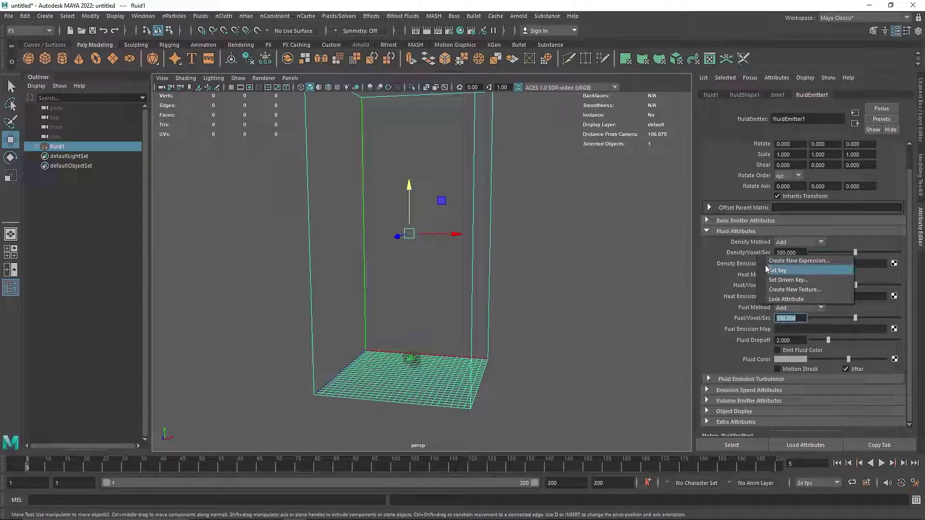
pyautogui.click(771, 270)
pyautogui.rightClick(760, 284)
pyautogui.click(774, 298)
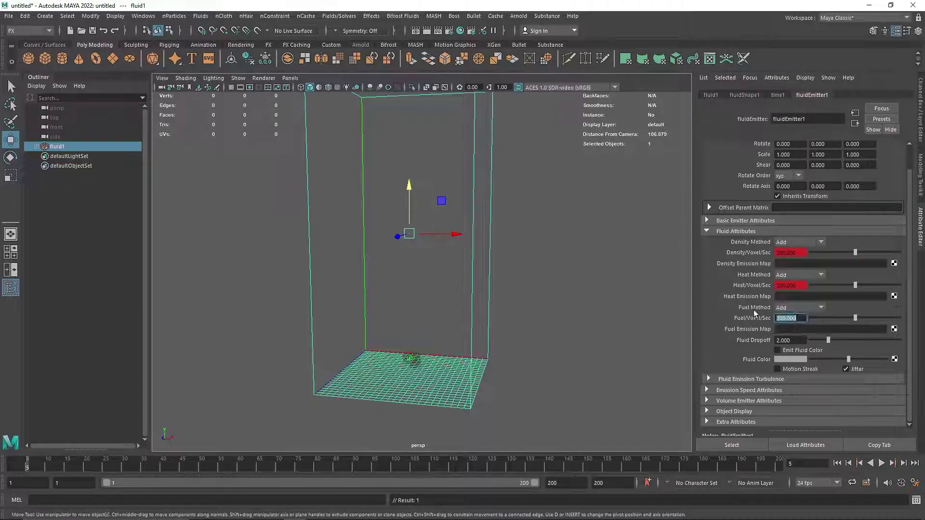
pyautogui.rightClick(764, 319)
pyautogui.click(766, 332)
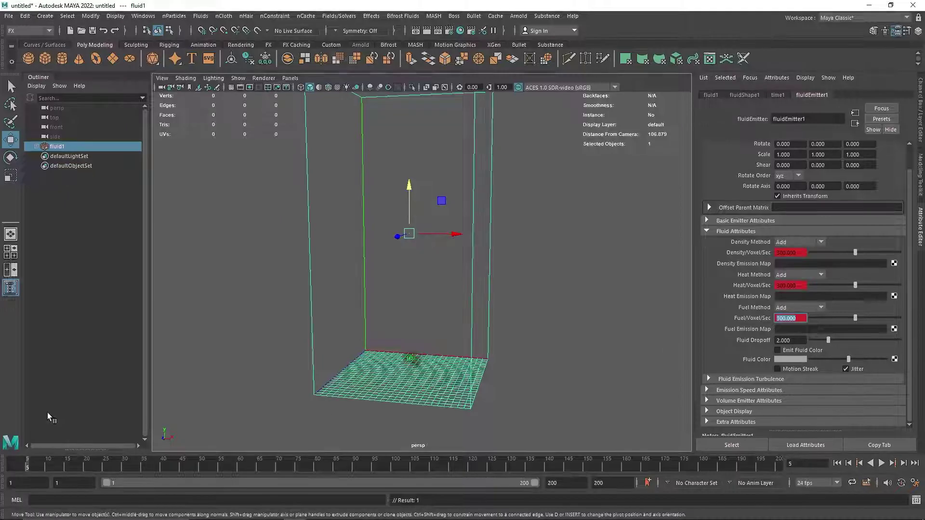
# Play the simulation from the first frame to about frame 22 to preview the stronger emission
pyautogui.click(837, 462)
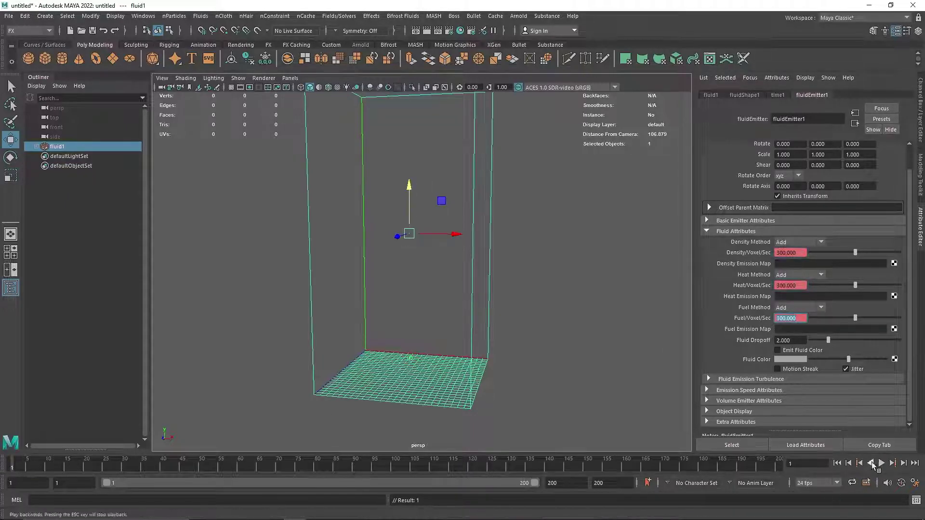
pyautogui.click(881, 463)
pyautogui.click(881, 462)
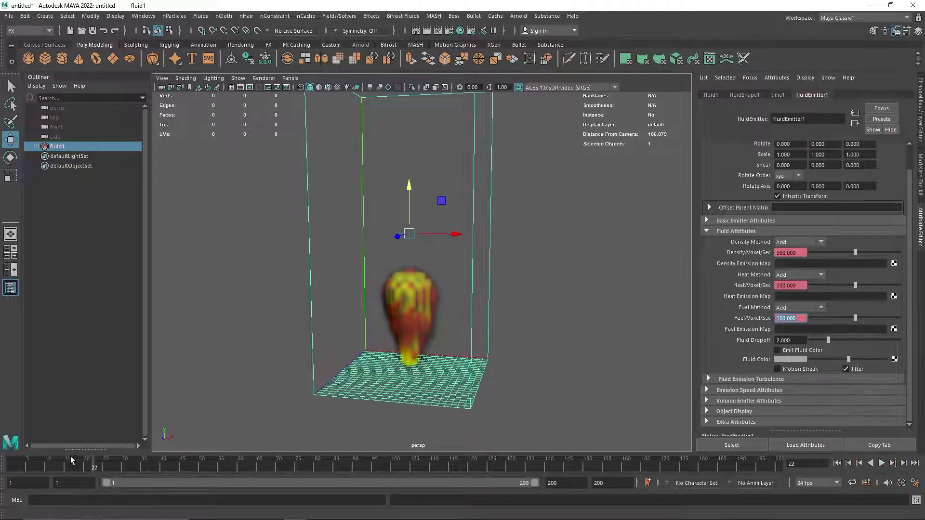
# Move to frame 6, set the emitter's Fuel/Voxel/Sec to 1 and key it there
pyautogui.moveTo(56, 467); pyautogui.dragTo(31, 470)
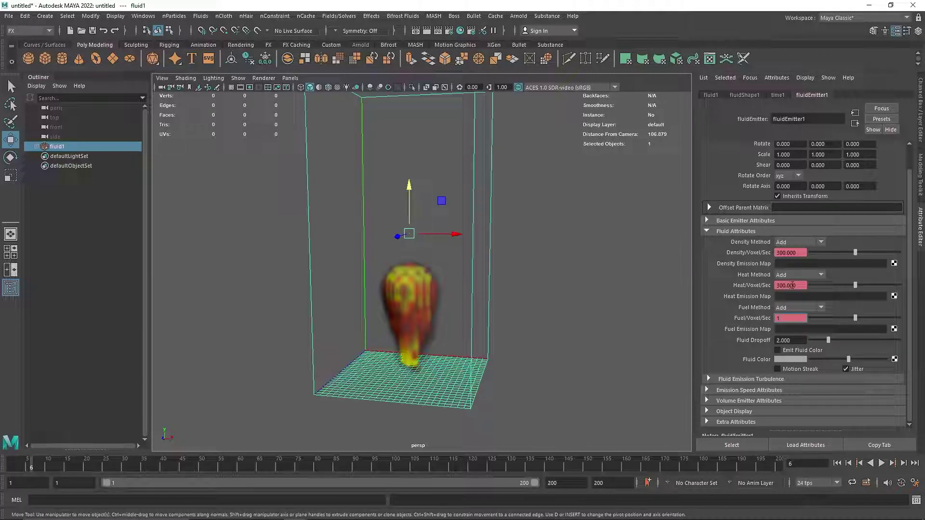
pyautogui.moveTo(801, 285); pyautogui.dragTo(754, 288)
pyautogui.write('1')
pyautogui.rightClick(762, 317)
pyautogui.click(781, 333)
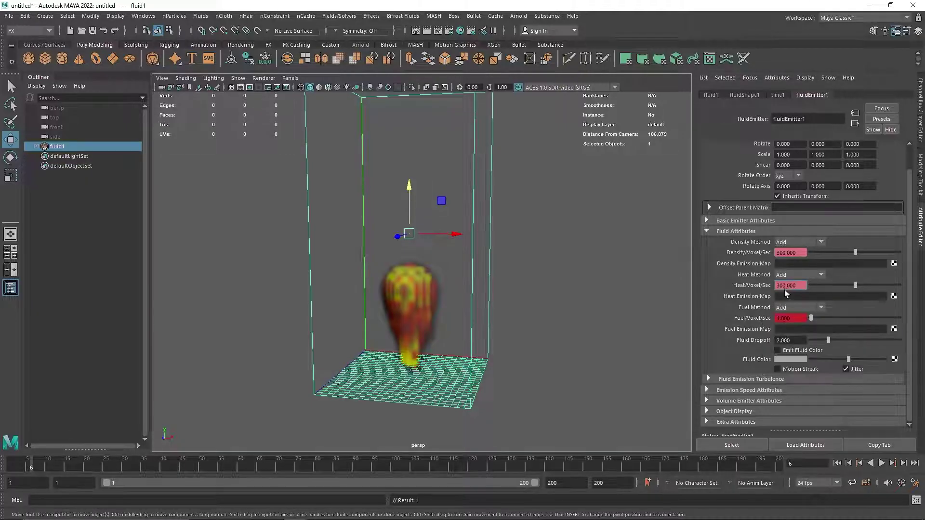
# Set the emitter's Heat/Voxel/Sec and Density/Voxel/Sec to 1 and key both at frame 6
pyautogui.doubleClick(786, 285)
pyautogui.press('Return')
pyautogui.rightClick(758, 286)
pyautogui.click(773, 300)
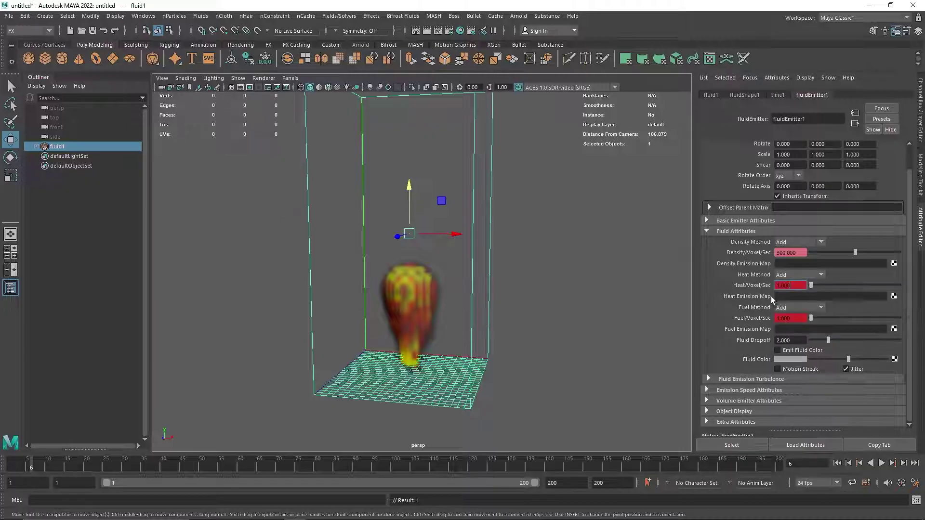
pyautogui.write('1')
pyautogui.press('Return')
pyautogui.rightClick(755, 255)
pyautogui.click(769, 269)
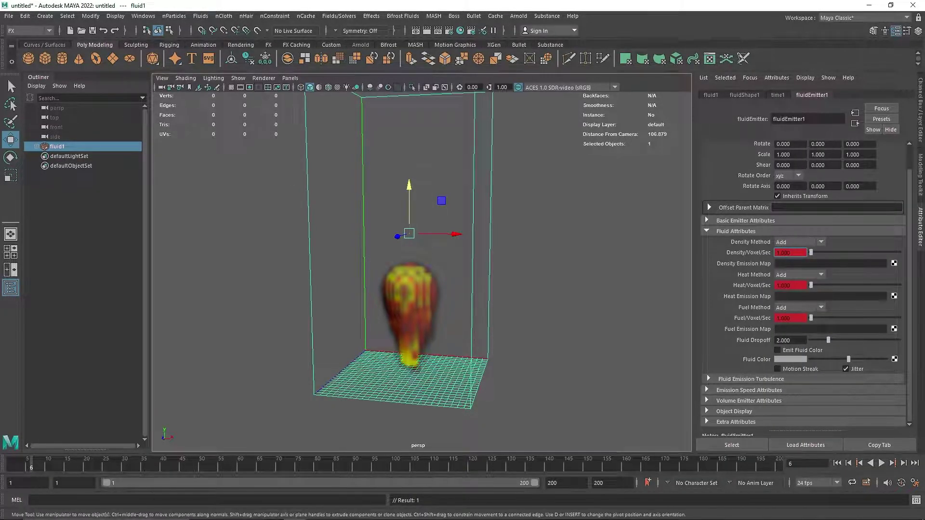
# Return to frame 1 and run the simulation up to frame 45 to preview the short emission burst
pyautogui.click(12, 470)
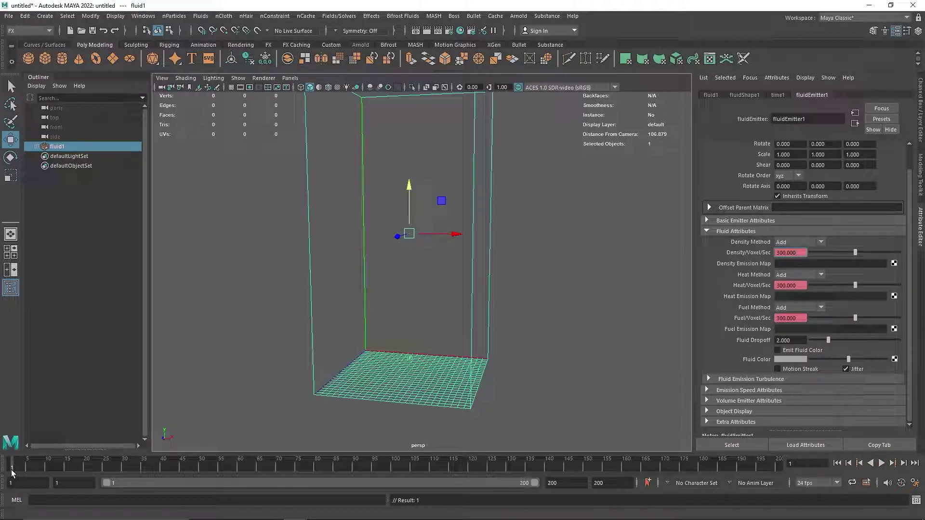
pyautogui.moveTo(12, 470); pyautogui.dragTo(183, 472)
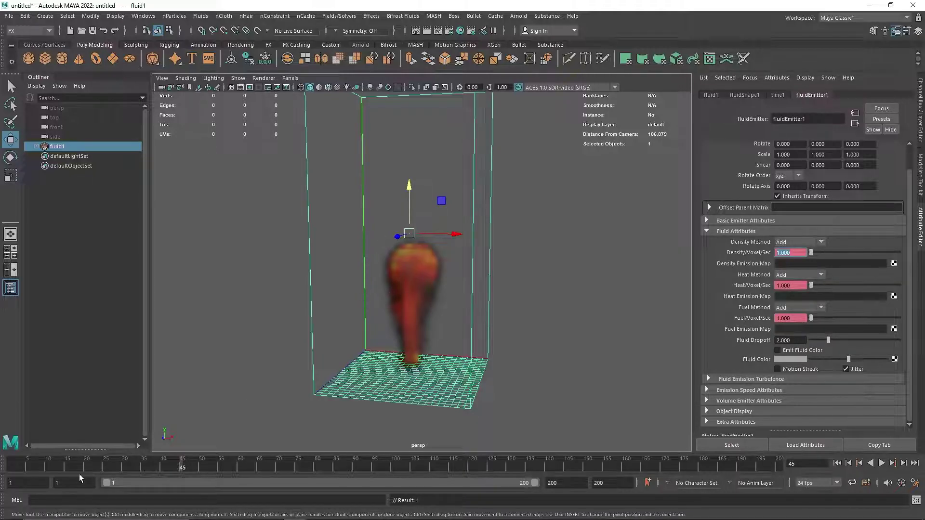
# Move to frame 15, set the emitter's Density/Voxel/Sec to 300 and key it there
pyautogui.moveTo(48, 469); pyautogui.dragTo(66, 473)
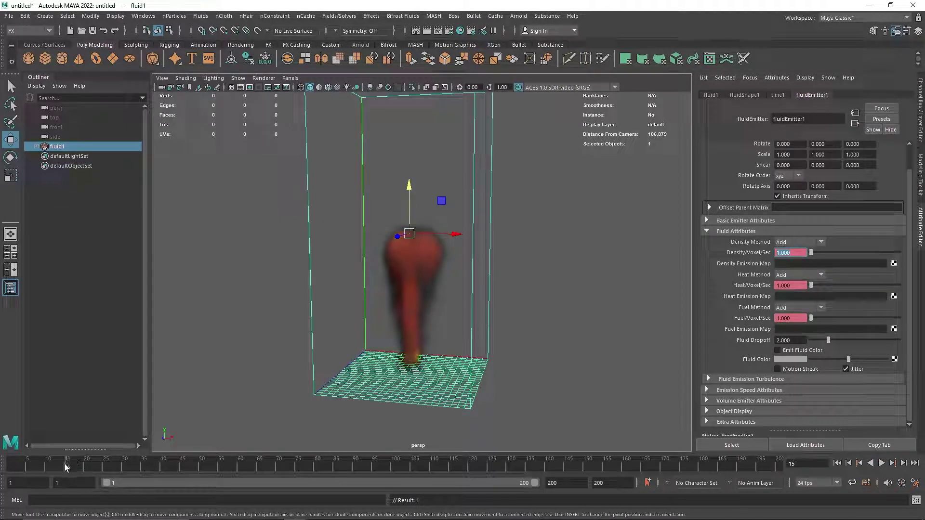
pyautogui.moveTo(66, 467); pyautogui.dragTo(66, 467)
pyautogui.write('300')
pyautogui.press('Return')
# Expand fluid1, select fluidEmitter1 and move to its keyframe at frame 5
pyautogui.click(37, 146)
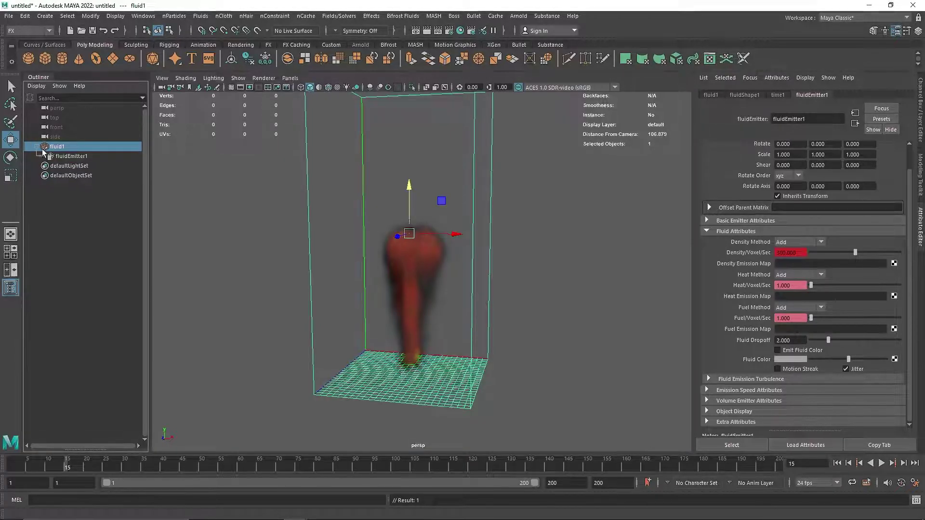
pyautogui.click(100, 157)
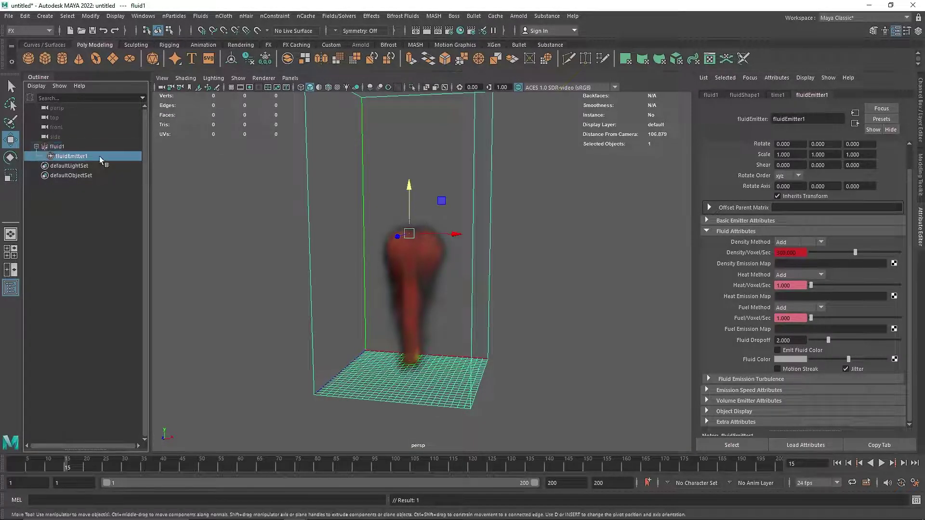
pyautogui.click(28, 466)
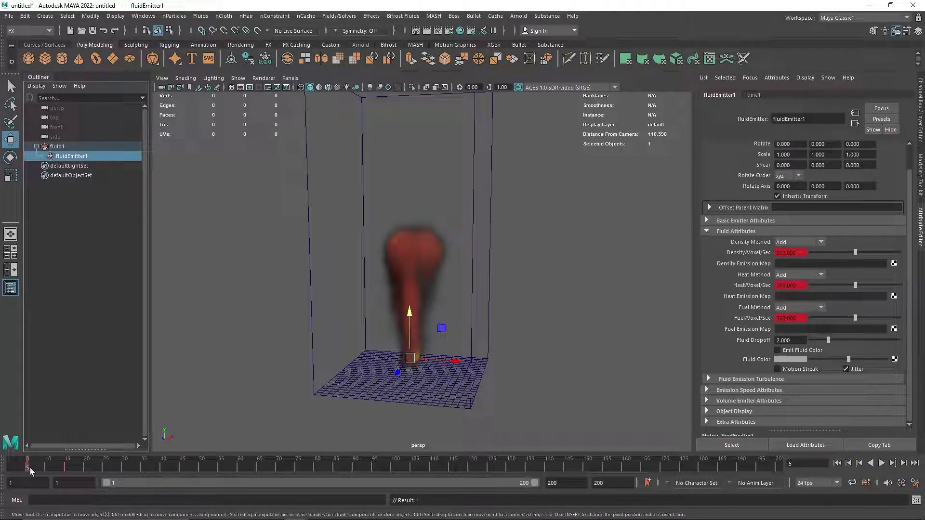
# Step through the timeline between frames 5 and 20 to compare the emitter's rates at its keys, ending at frame 15
pyautogui.click(30, 469)
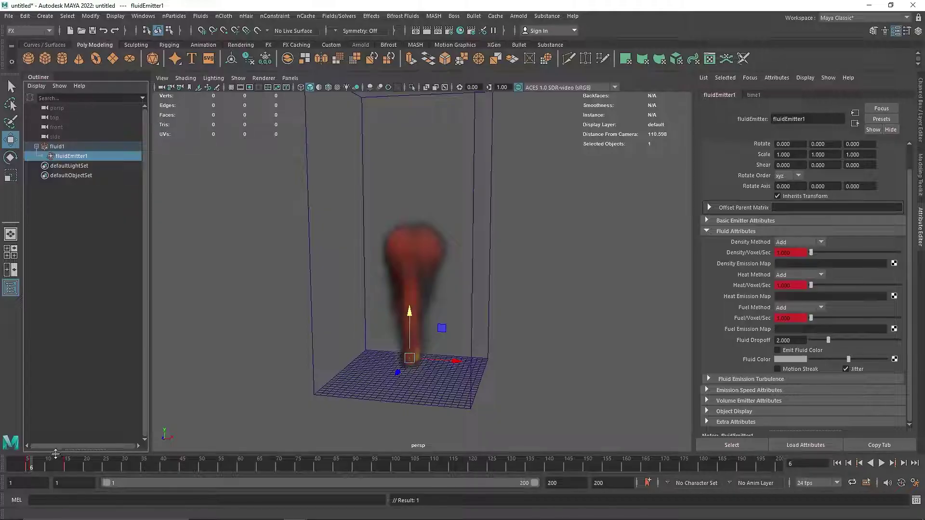
pyautogui.moveTo(35, 470); pyautogui.dragTo(69, 471)
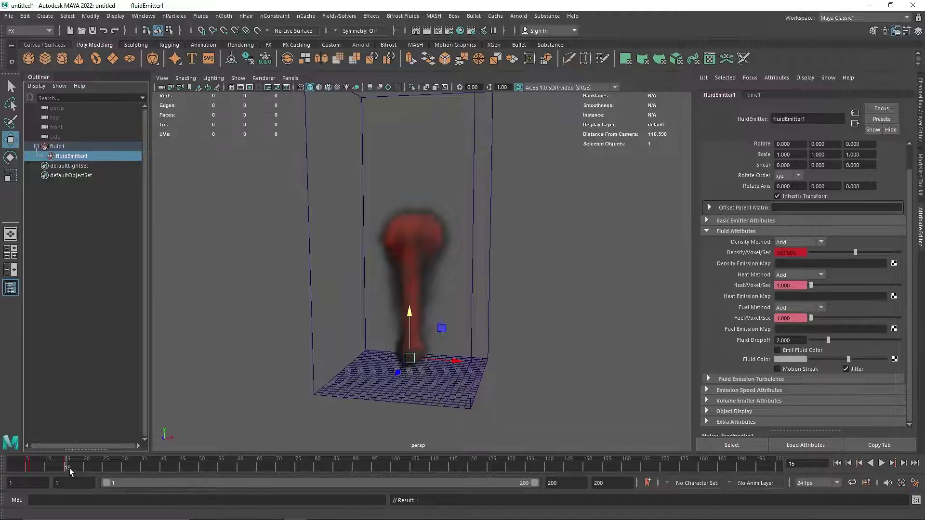
pyautogui.click(31, 470)
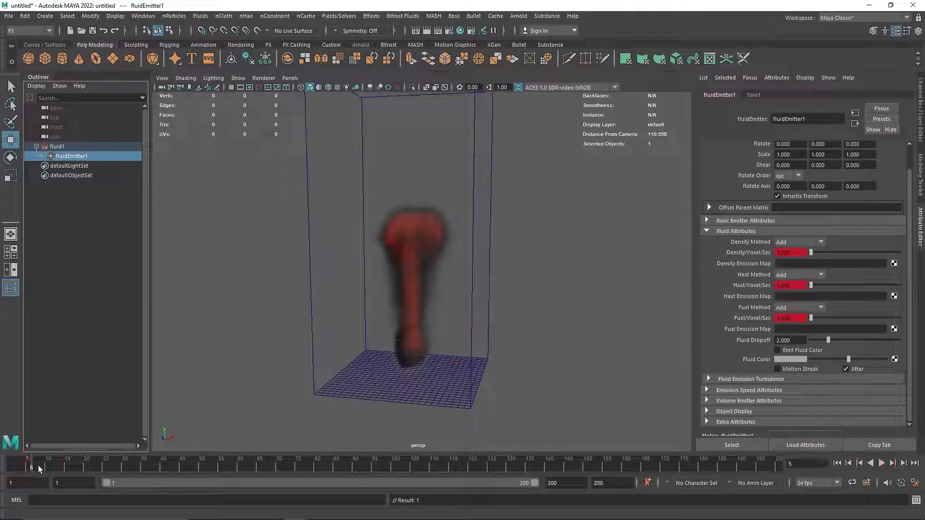
pyautogui.moveTo(40, 469); pyautogui.dragTo(64, 472)
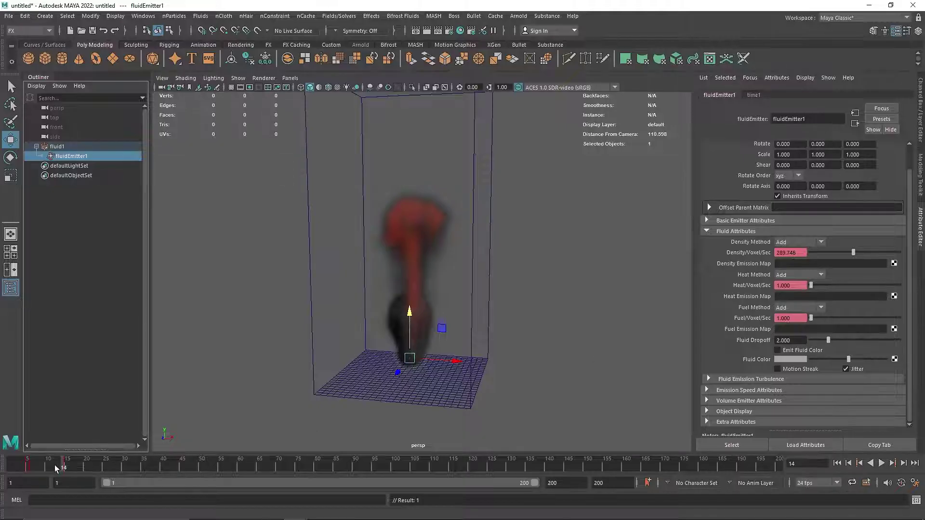
pyautogui.hotkey('alt', 'v')
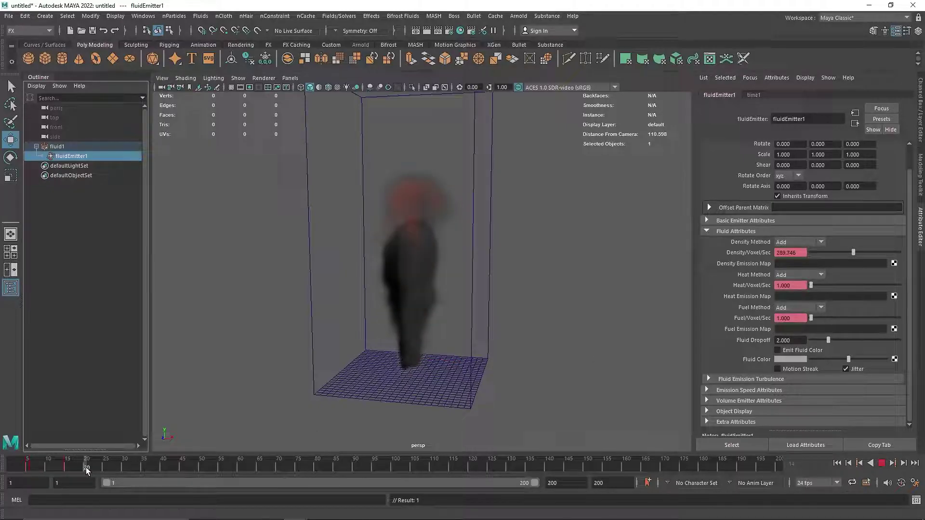
pyautogui.hotkey('alt', 'v')
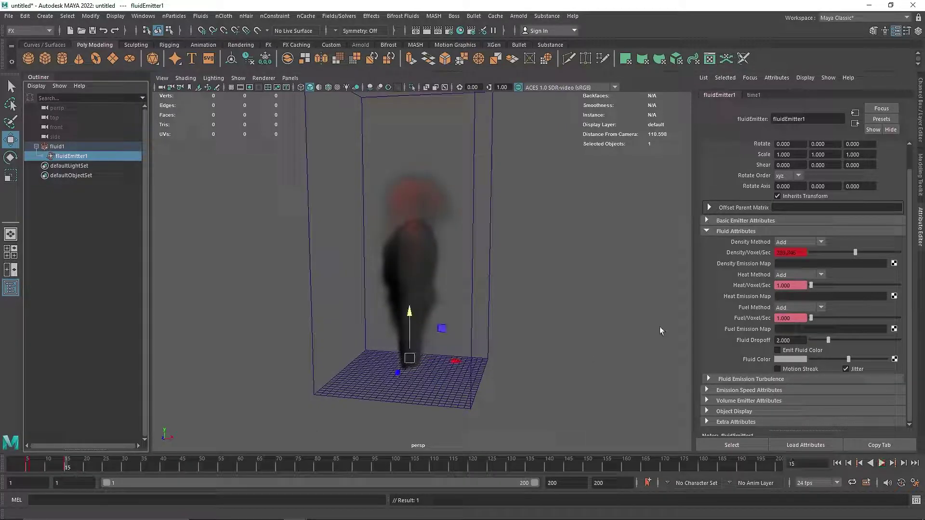
# Set the emitter's Heat/Voxel/Sec and Fuel/Voxel/Sec to 300 and key both at frame 15
pyautogui.rightClick(753, 288)
pyautogui.click(772, 301)
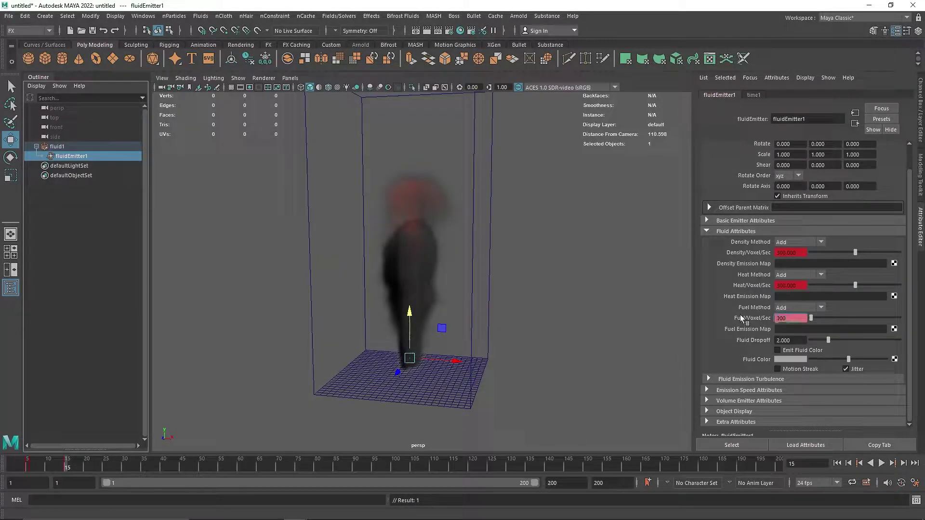
pyautogui.write('300')
pyautogui.press('Return')
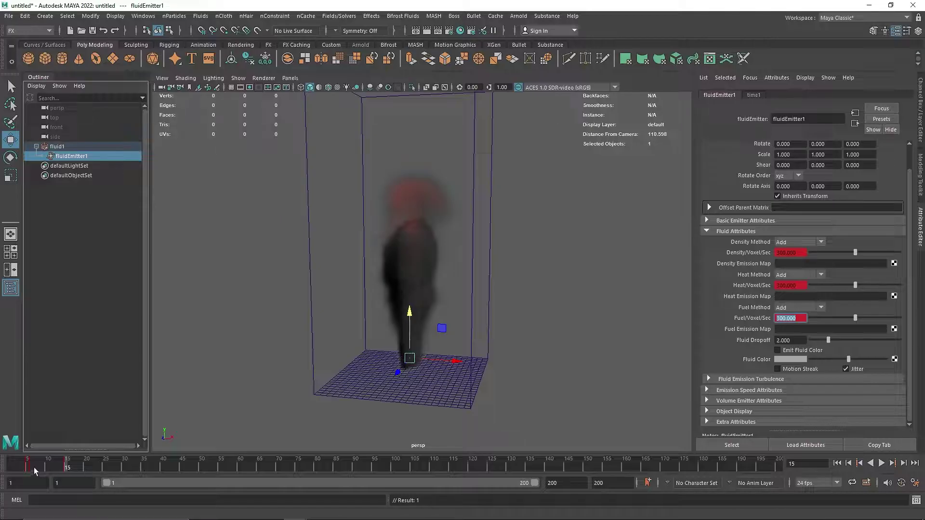
# Check the rates at frames 5 and 6, move to frame 16 and key Density/Voxel/Sec at 0
pyautogui.click(27, 470)
pyautogui.click(31, 472)
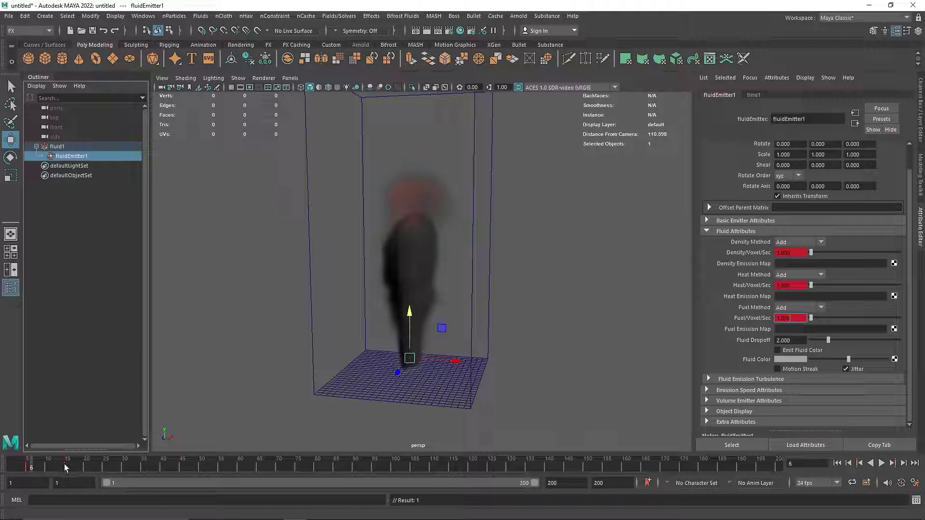
pyautogui.moveTo(64, 464); pyautogui.dragTo(70, 469)
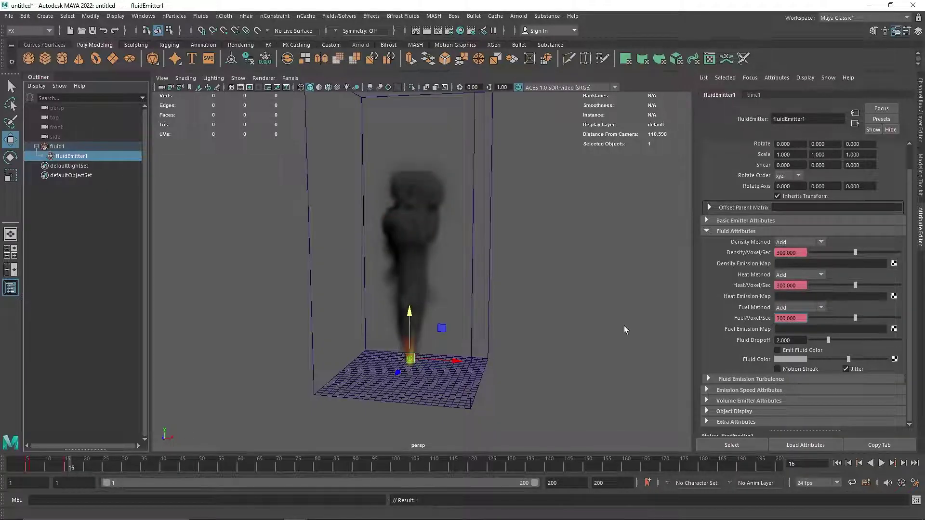
pyautogui.moveTo(798, 254); pyautogui.dragTo(770, 252)
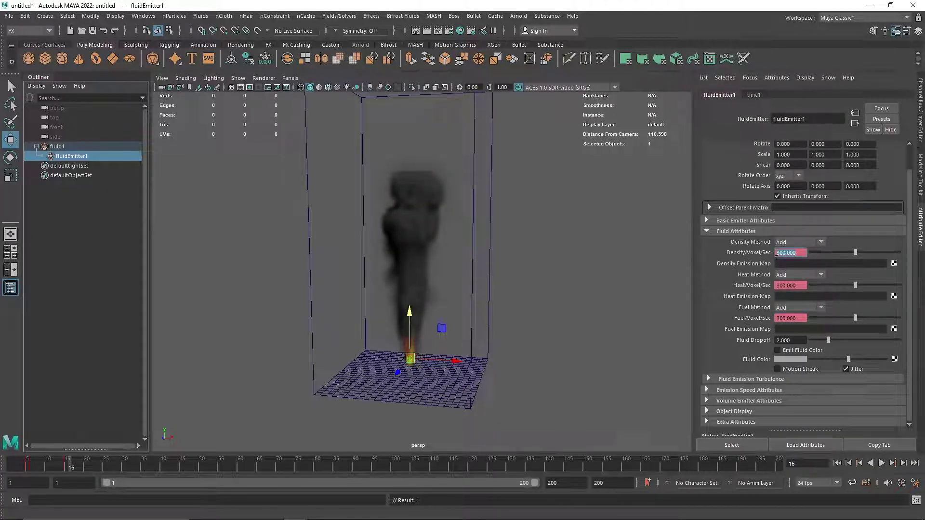
pyautogui.write('0')
pyautogui.rightClick(754, 251)
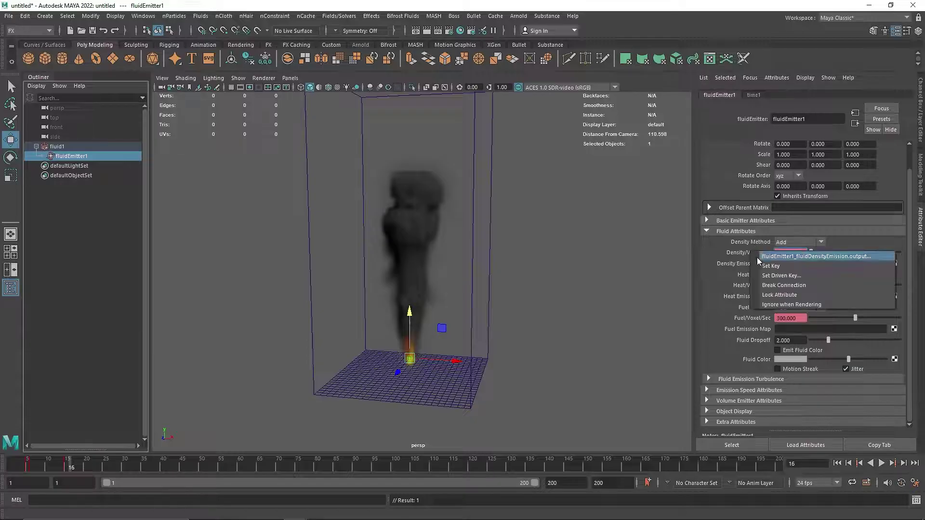
pyautogui.click(766, 266)
# Set the emitter's Heat/Voxel/Sec and Fuel/Voxel/Sec to 0 and key both at frame 16
pyautogui.moveTo(797, 286); pyautogui.dragTo(753, 287)
pyautogui.rightClick(758, 287)
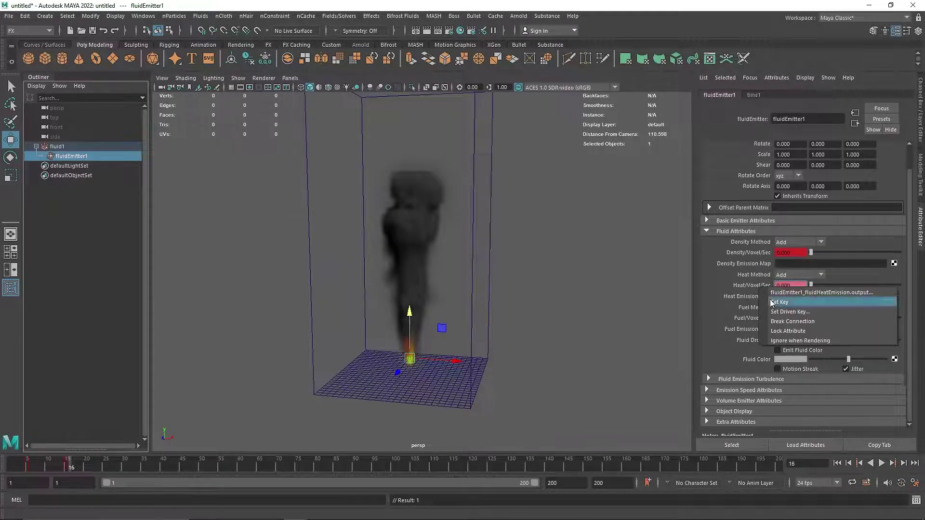
pyautogui.click(773, 302)
pyautogui.moveTo(797, 319); pyautogui.dragTo(752, 318)
pyautogui.write('0')
pyautogui.rightClick(751, 318)
pyautogui.click(771, 333)
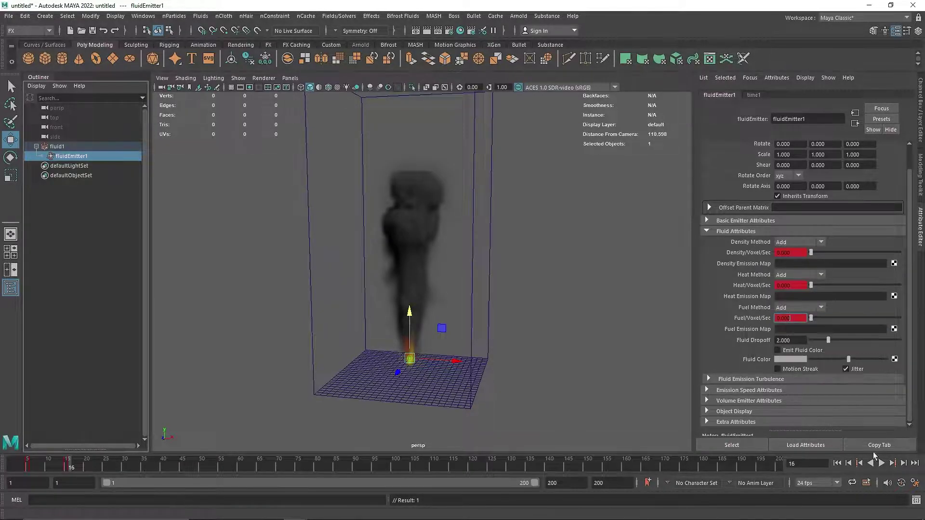
# Play the simulation twice, to about frames 59 and 53, to preview the second emission burst
pyautogui.click(881, 463)
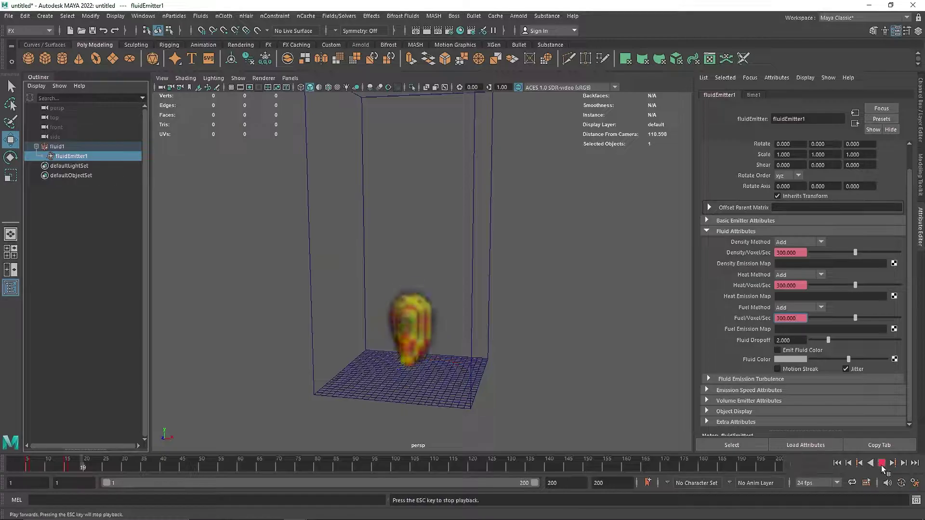
pyautogui.click(881, 465)
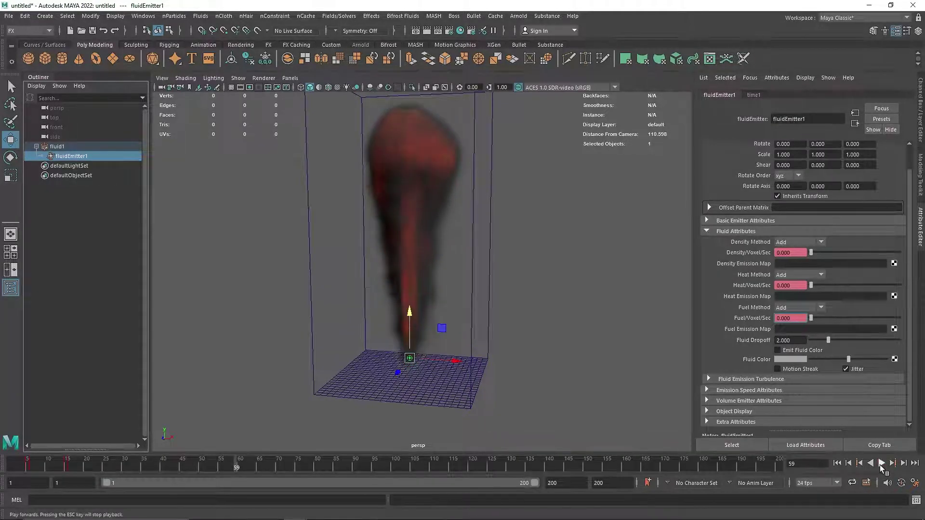
pyautogui.click(837, 464)
pyautogui.click(882, 464)
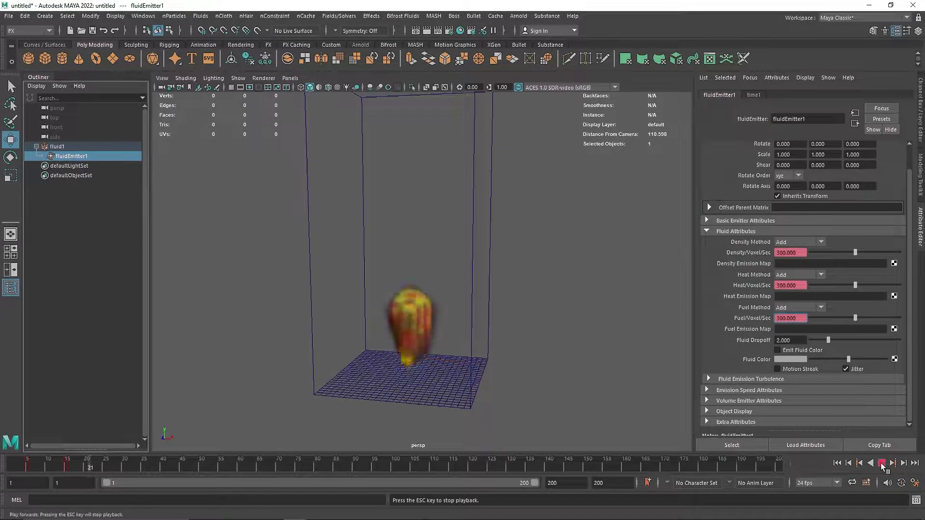
pyautogui.press('Escape')
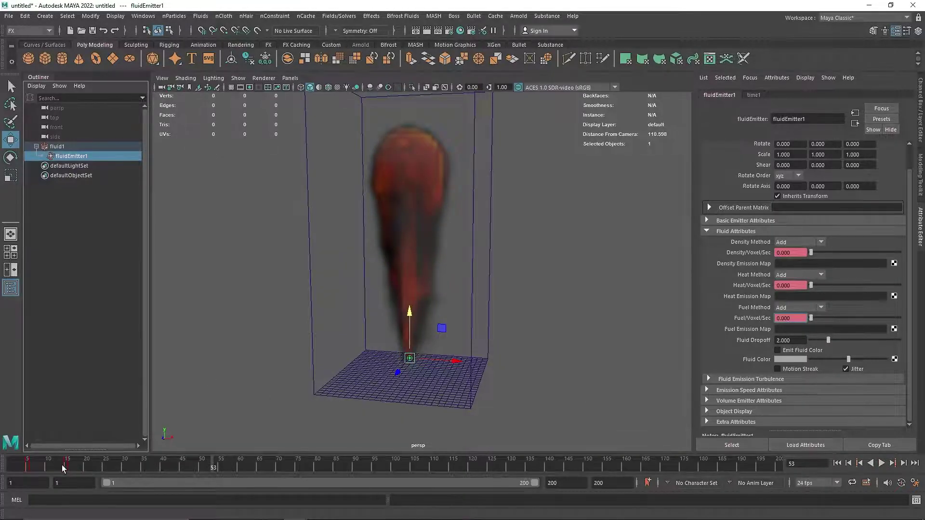
# Move to frame 14, set the emitter's Density, Heat and Fuel/Voxel/Sec to 1 and key all three there
pyautogui.moveTo(62, 468); pyautogui.dragTo(66, 469)
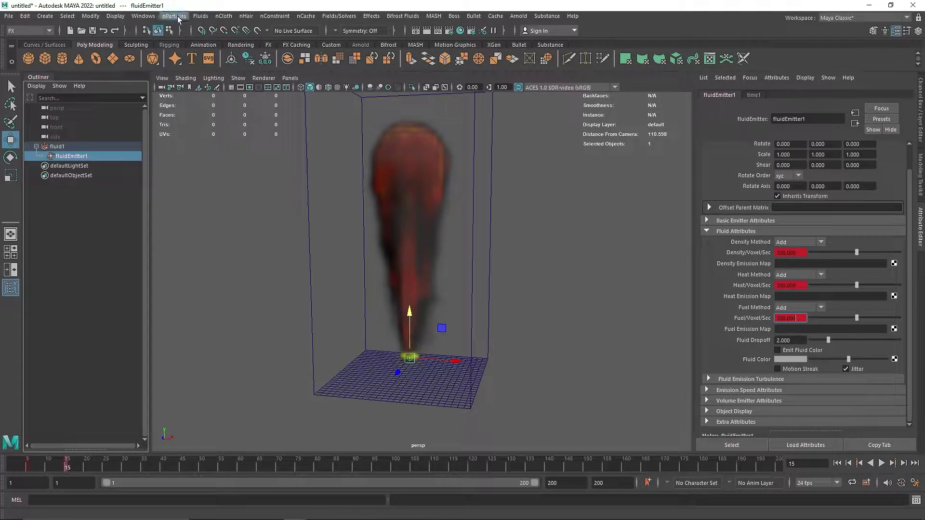
pyautogui.click(142, 17)
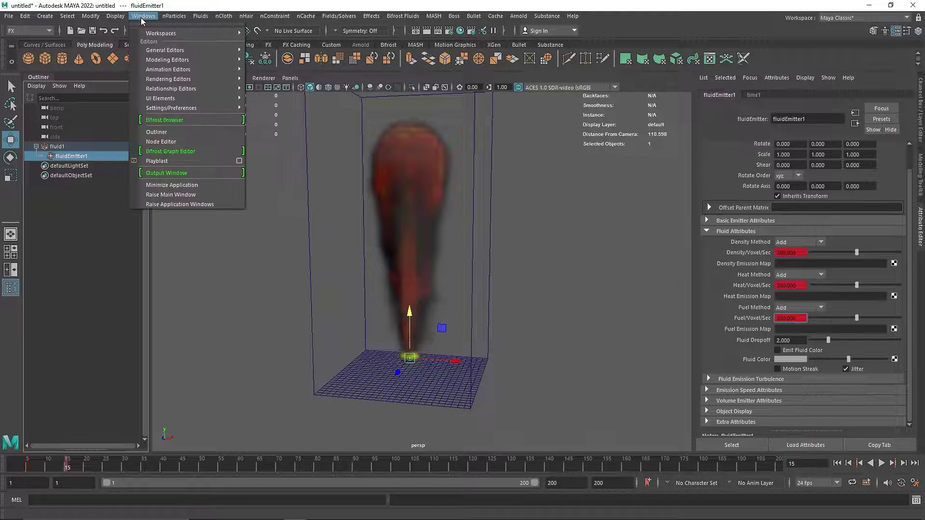
pyautogui.click(68, 469)
pyautogui.moveTo(66, 468); pyautogui.dragTo(61, 467)
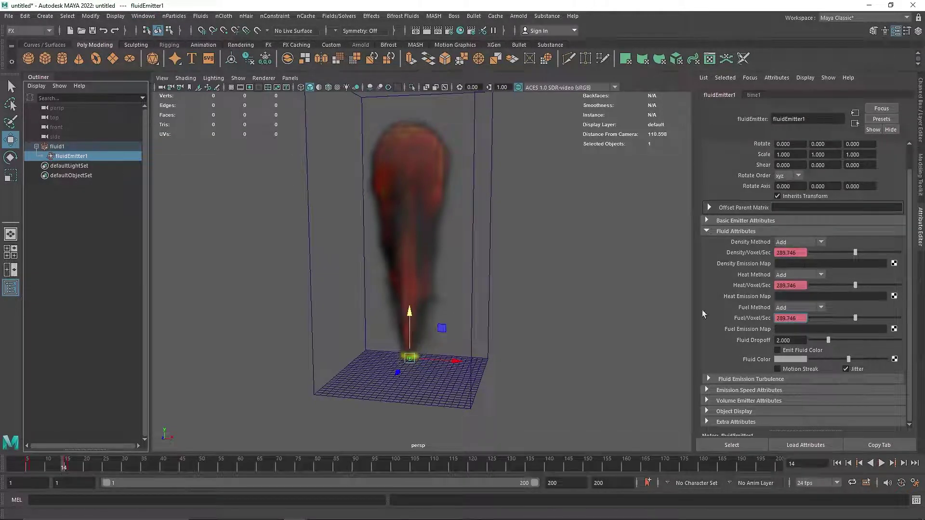
pyautogui.rightClick(762, 253)
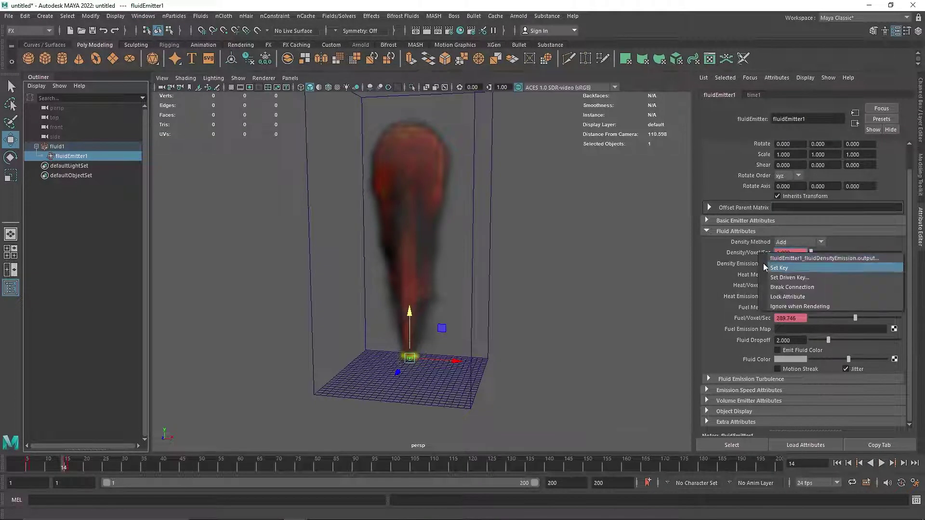
pyautogui.click(768, 268)
pyautogui.rightClick(757, 287)
pyautogui.click(768, 301)
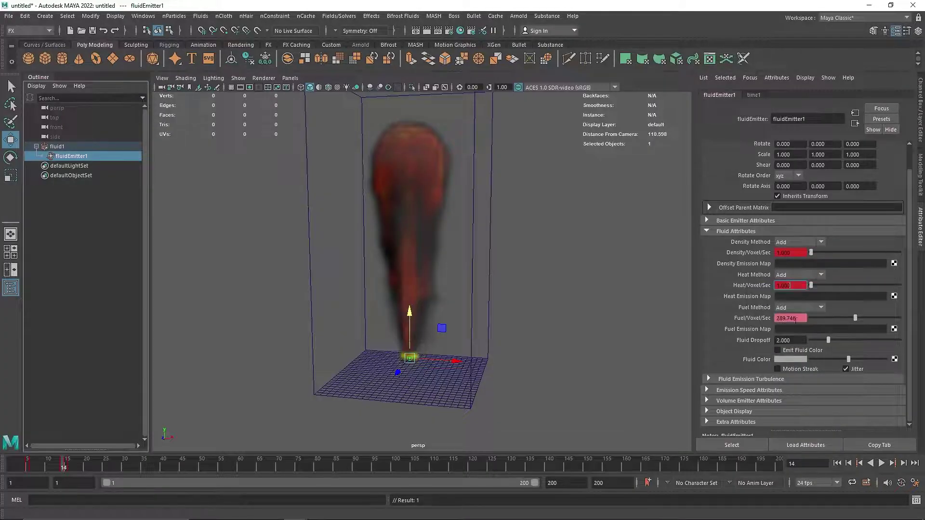
pyautogui.rightClick(758, 320)
pyautogui.click(769, 329)
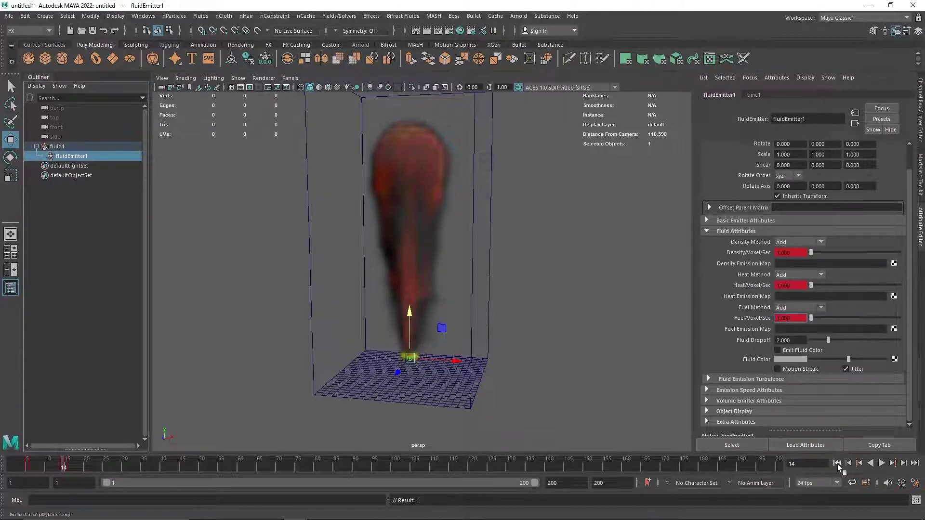
# Play the simulation from the first frame past frame 34 to preview the separated bursts, and rewind to frame 1
pyautogui.click(837, 463)
pyautogui.click(882, 463)
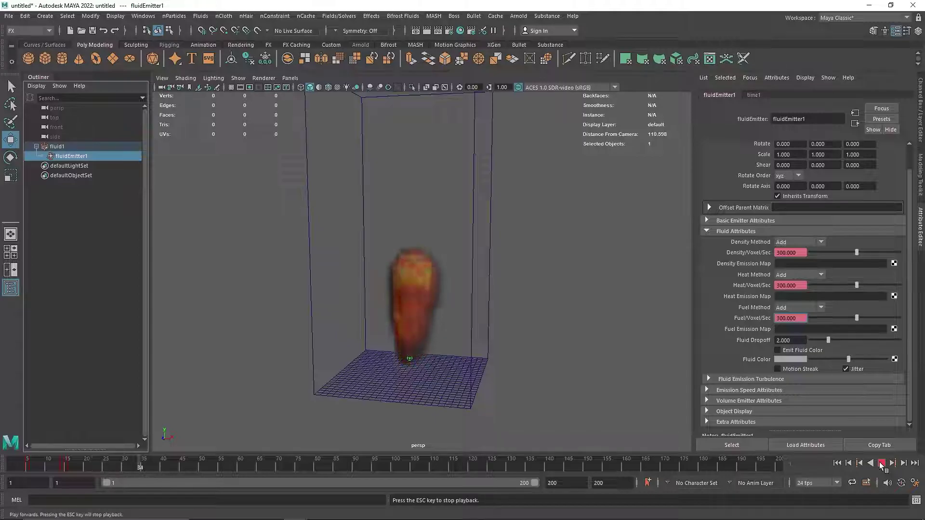
pyautogui.click(881, 463)
pyautogui.click(836, 463)
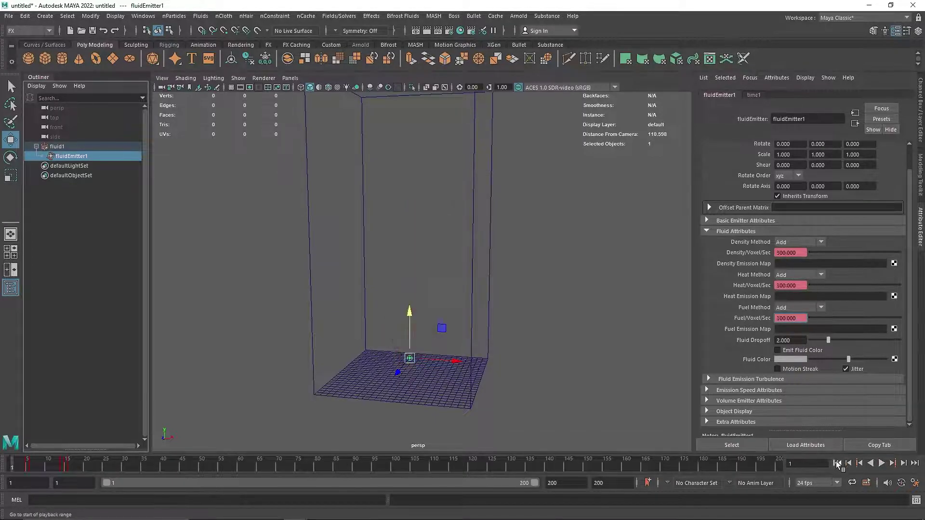
# Open the Graph Editor on the fluid emitter's density, heat and fuel emission curves and enlarge its window
pyautogui.click(147, 16)
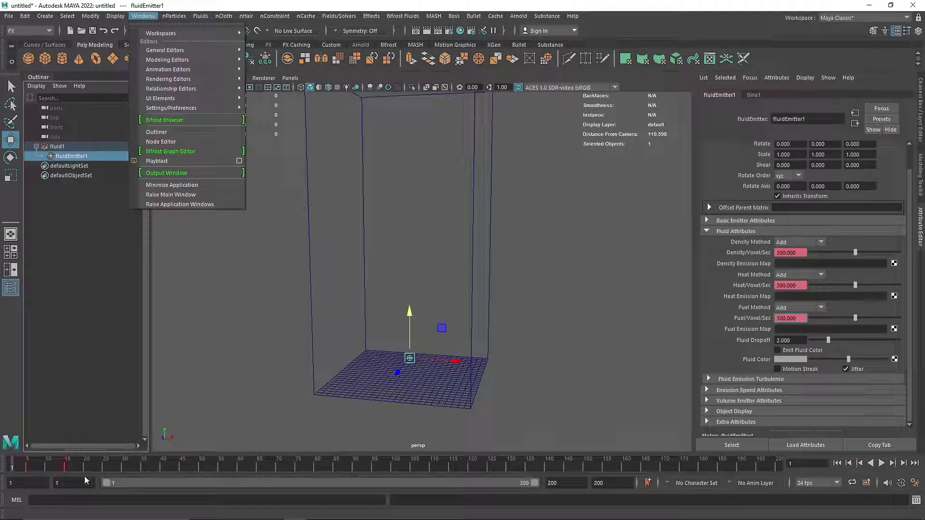
pyautogui.moveTo(55, 471); pyautogui.dragTo(35, 470)
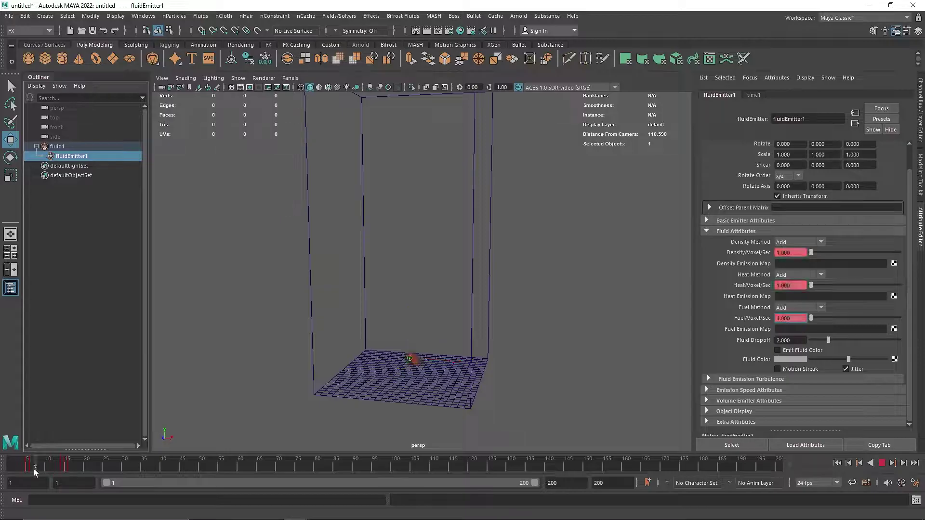
pyautogui.click(33, 471)
pyautogui.click(143, 16)
pyautogui.moveTo(173, 71)
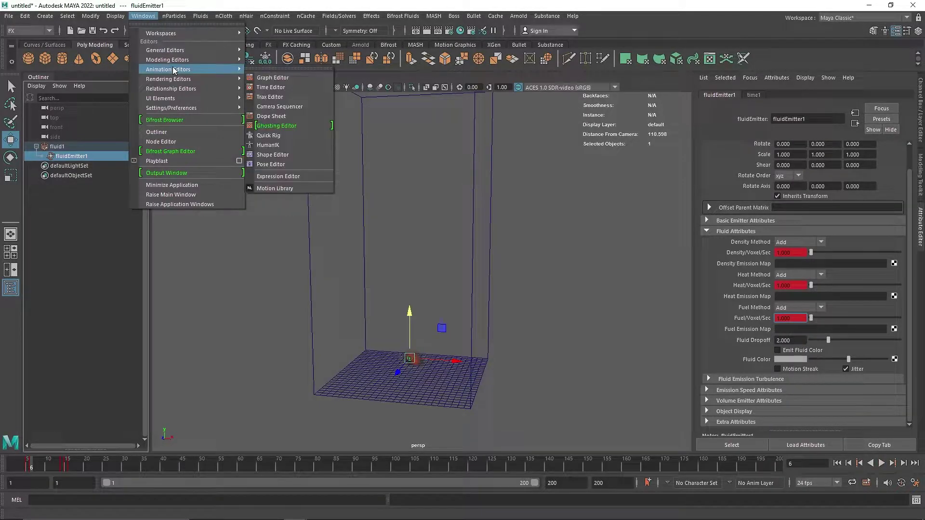
pyautogui.click(315, 79)
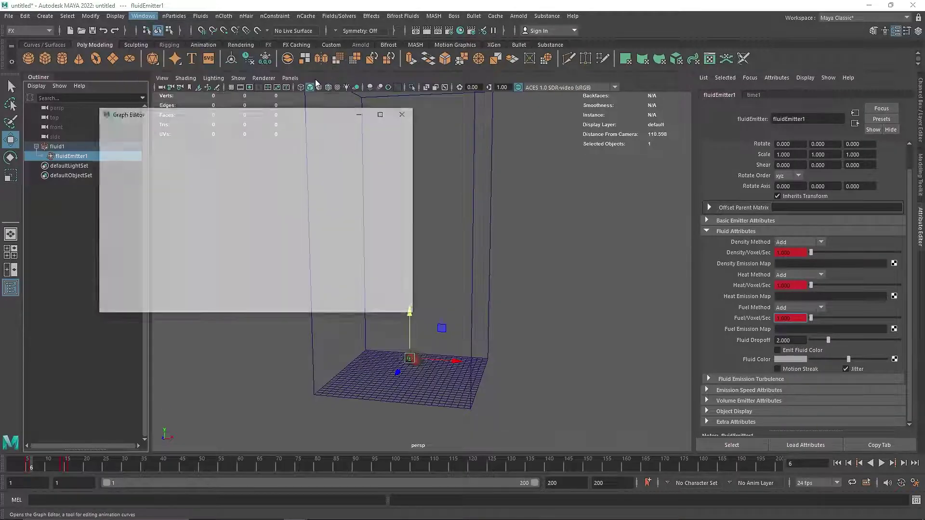
pyautogui.moveTo(230, 120); pyautogui.dragTo(89, 33)
pyautogui.moveTo(732, 460); pyautogui.dragTo(687, 437)
# Cut the second burst's emission keys at frames 14 to 16 and paste them starting at frame 20
pyautogui.moveTo(269, 72); pyautogui.dragTo(586, 77)
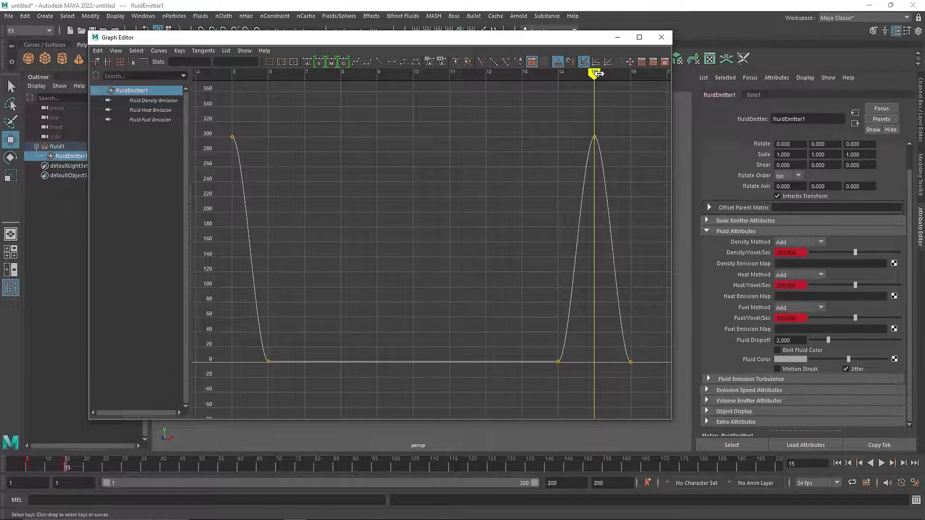
pyautogui.moveTo(593, 73); pyautogui.dragTo(630, 74)
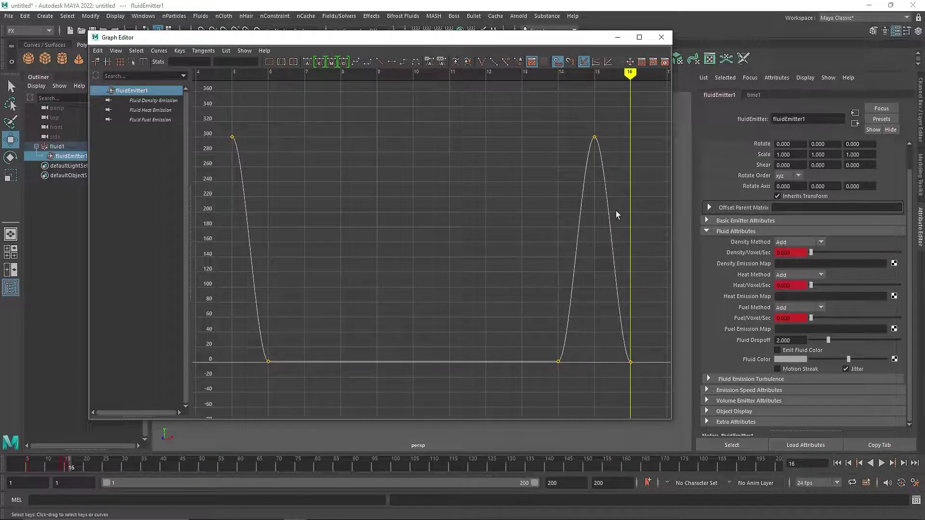
pyautogui.moveTo(500, 103); pyautogui.dragTo(689, 401)
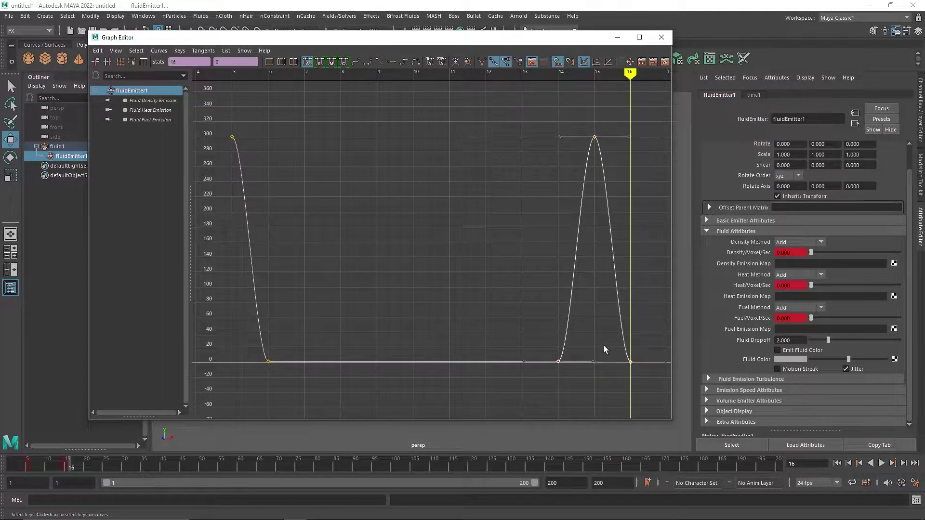
pyautogui.press('Delete')
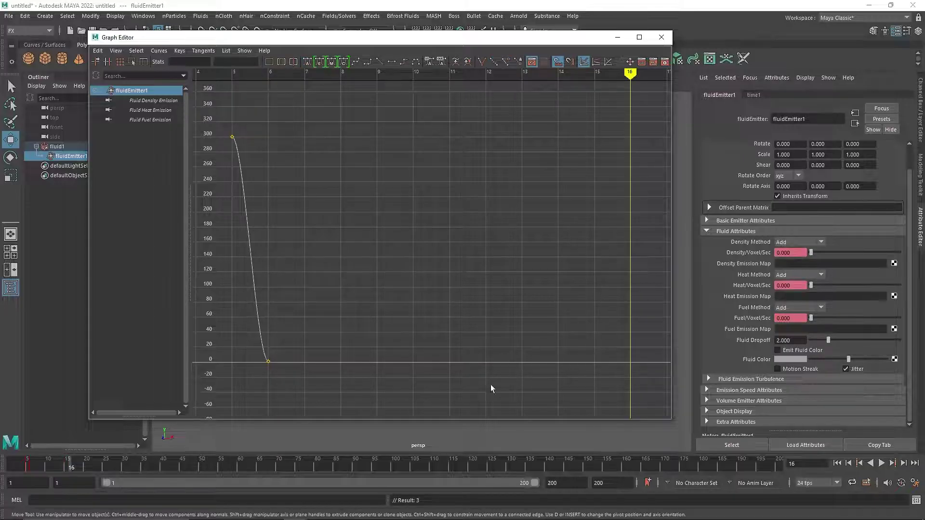
pyautogui.scroll(-6, 525, 250)
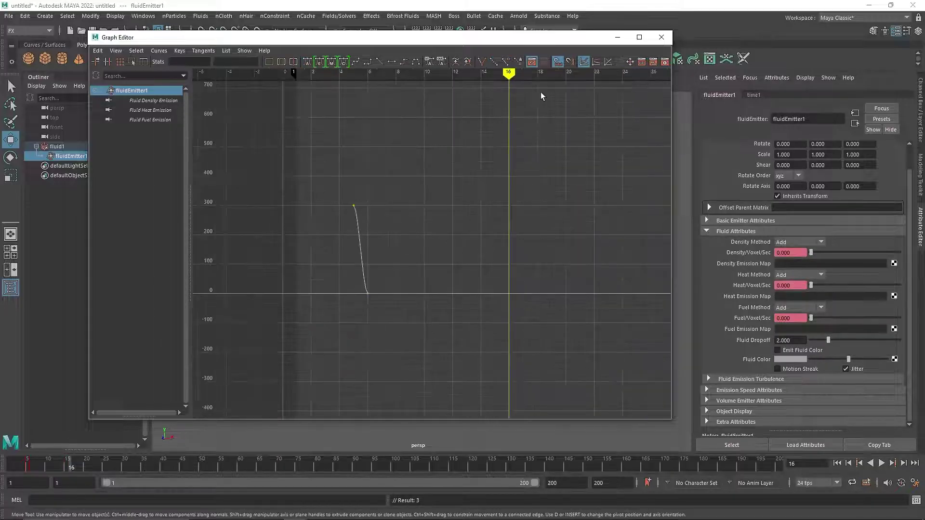
pyautogui.moveTo(525, 78)
pyautogui.mouseDown()
pyautogui.moveTo(624, 89)
pyautogui.moveTo(634, 76)
pyautogui.mouseUp()
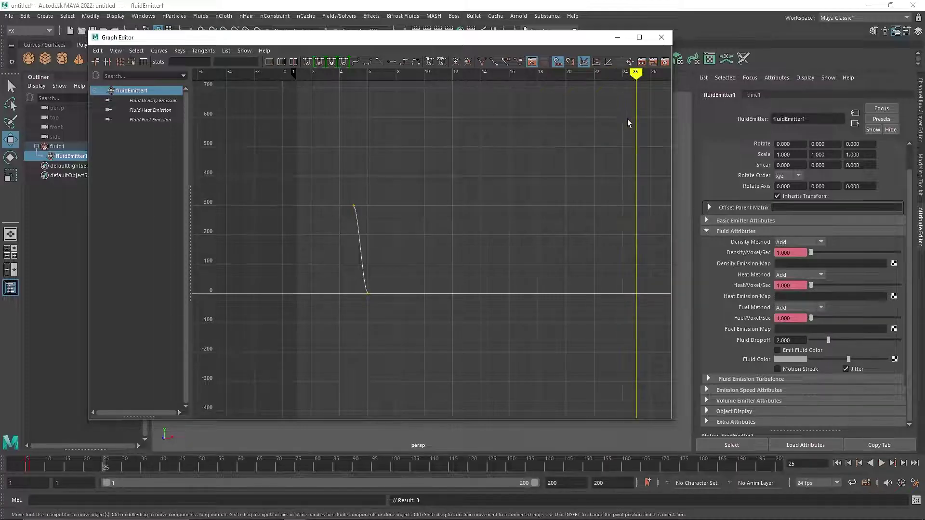
pyautogui.click(566, 75)
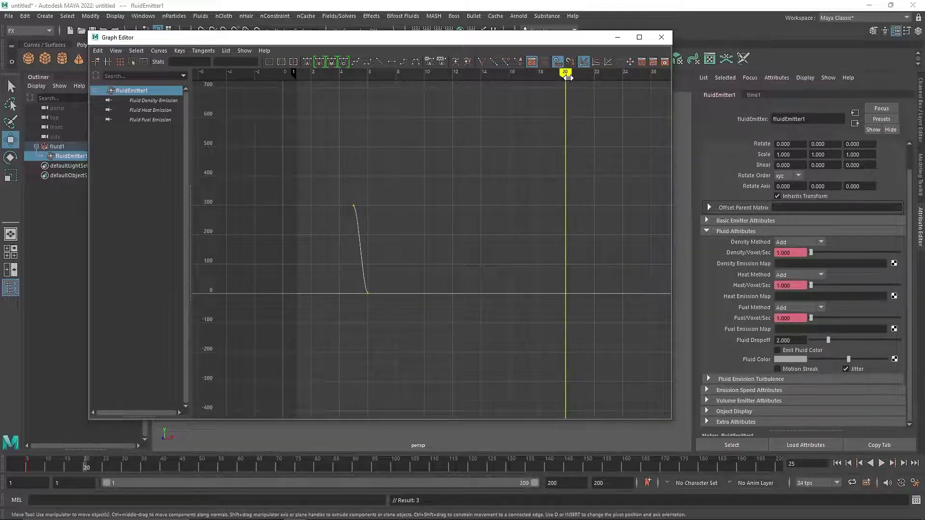
pyautogui.hotkey('ctrl', 'v')
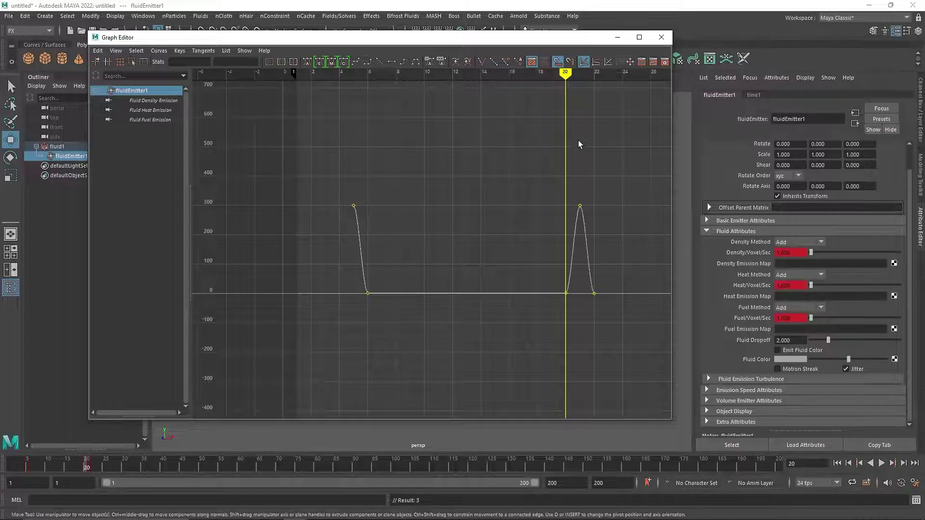
pyautogui.moveTo(565, 72); pyautogui.dragTo(594, 72)
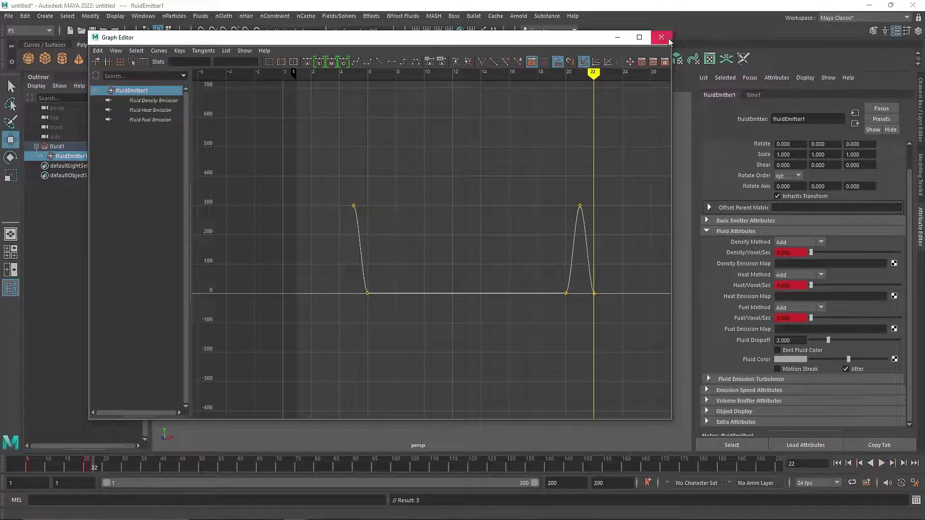
# Close the Graph Editor and play the simulation from the first frame to about frame 65
pyautogui.click(661, 37)
pyautogui.click(837, 463)
pyautogui.click(880, 462)
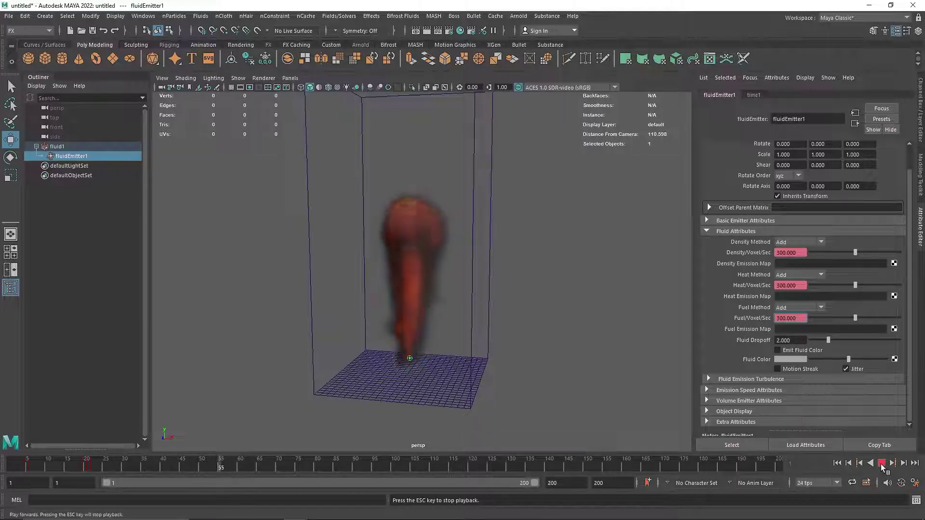
pyautogui.press('Escape')
# Select the fluid container and set its shape's Base Resolution to 80
pyautogui.click(535, 237)
pyautogui.moveTo(533, 238); pyautogui.dragTo(486, 250)
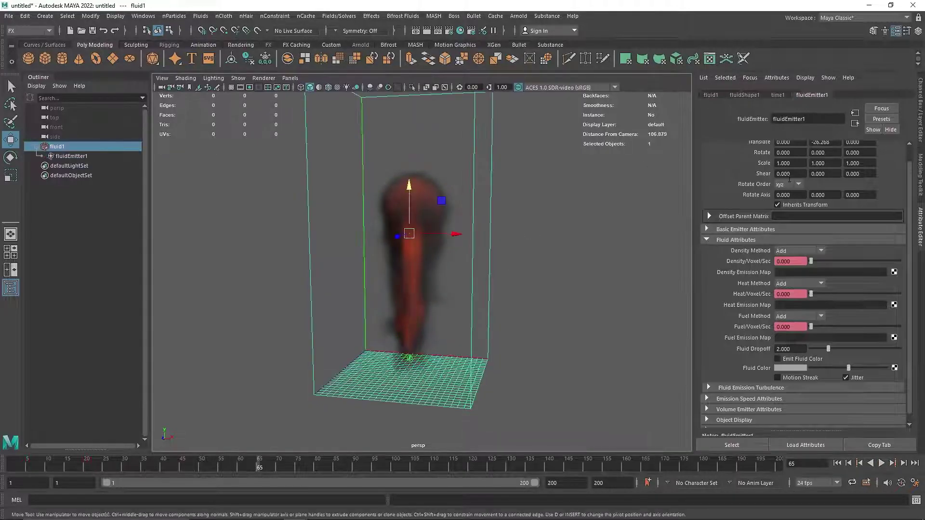
pyautogui.scroll(1, 764, 220)
pyautogui.click(736, 256)
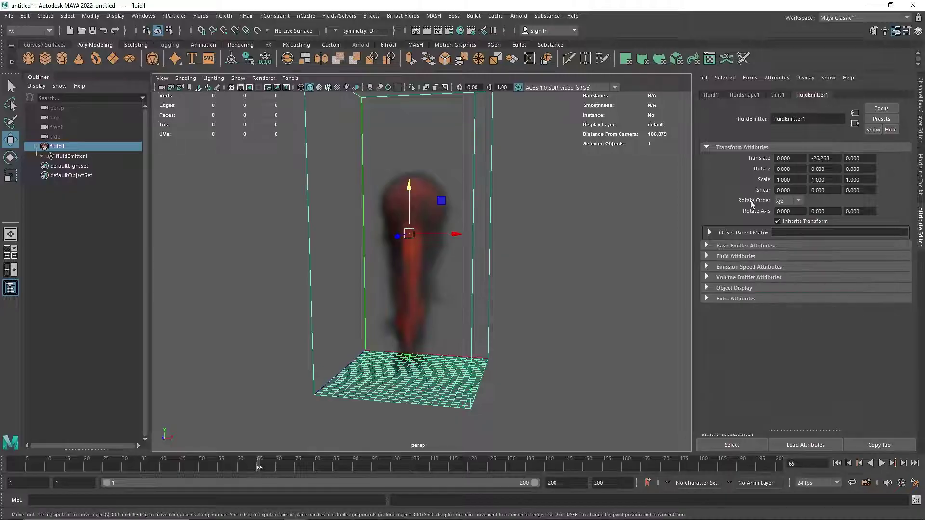
pyautogui.click(745, 95)
pyautogui.click(755, 157)
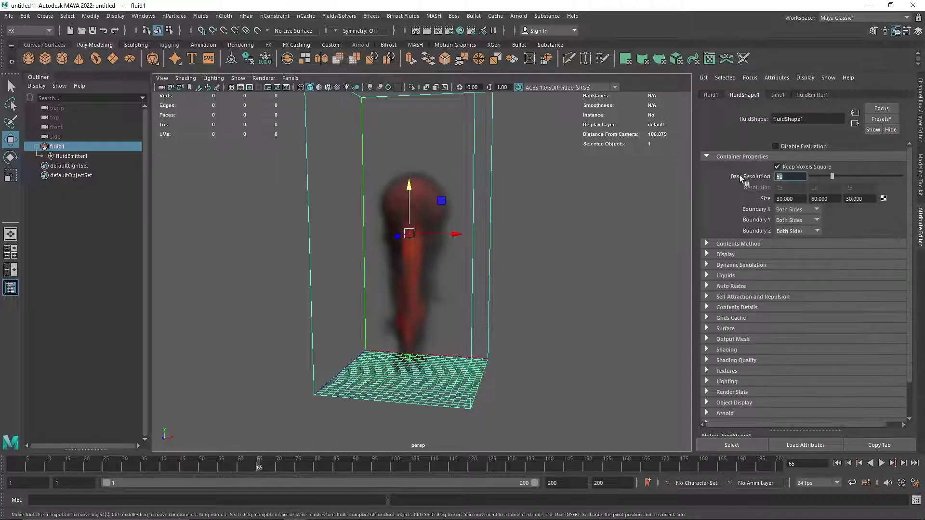
pyautogui.write('80')
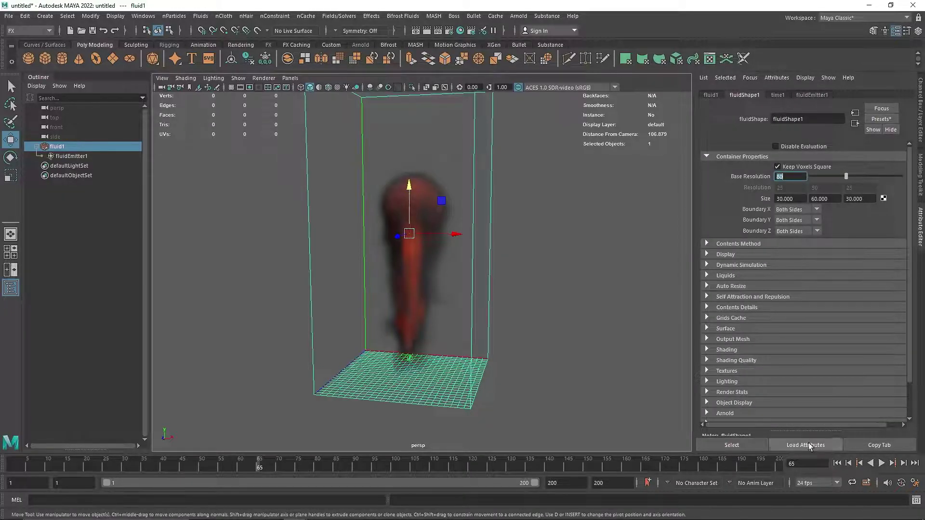
# Play the simulation from the first frame to frame 85 to preview the higher resolution, pausing at about frame 47
pyautogui.click(836, 463)
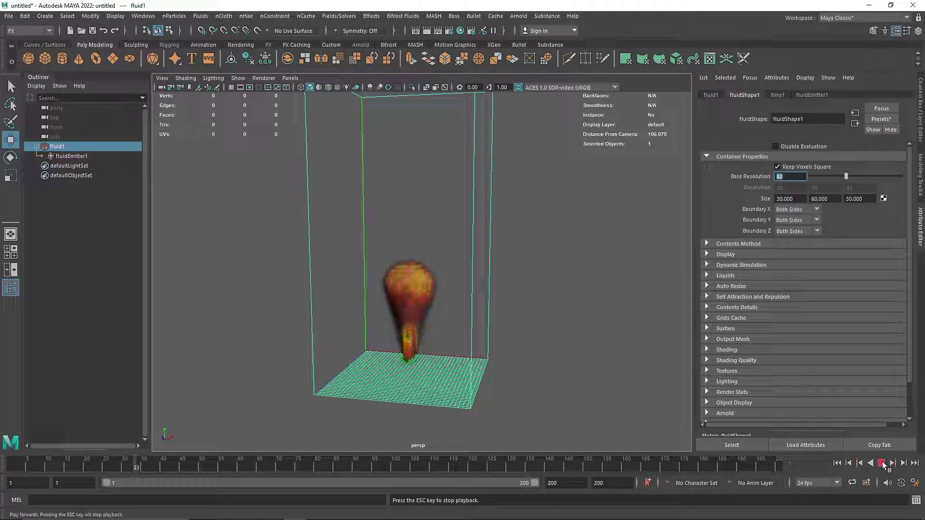
pyautogui.click(882, 463)
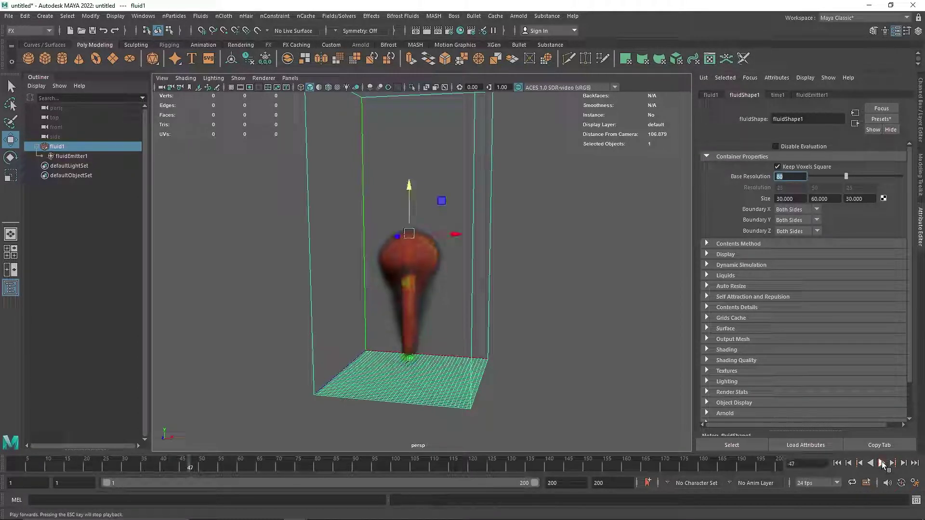
pyautogui.click(881, 463)
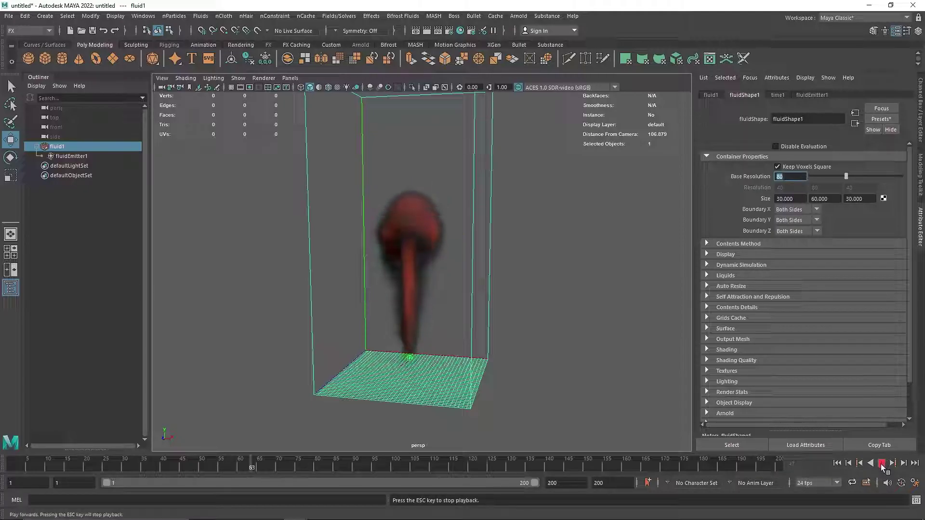
pyautogui.click(881, 463)
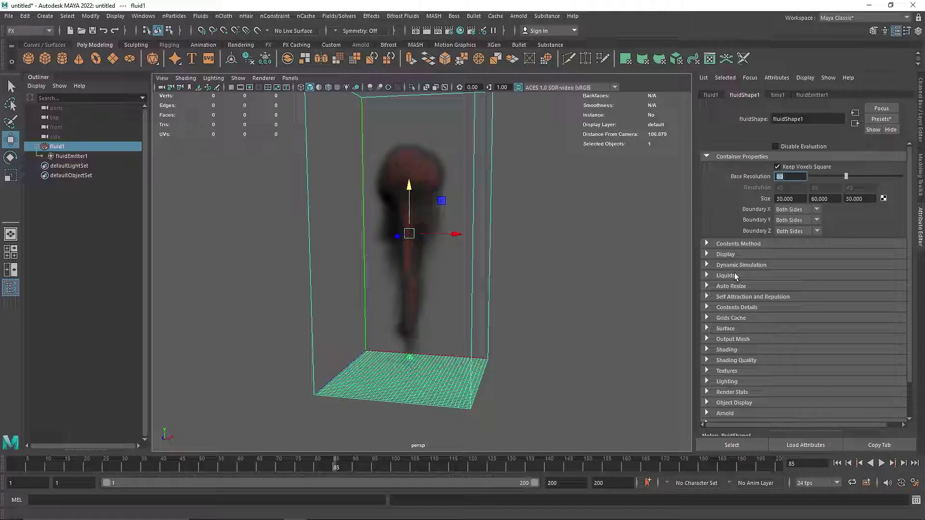
# Set the fluid's Velocity Swirl to 6 in its Contents Details, after checking the Density and Turbulence settings
pyautogui.click(733, 308)
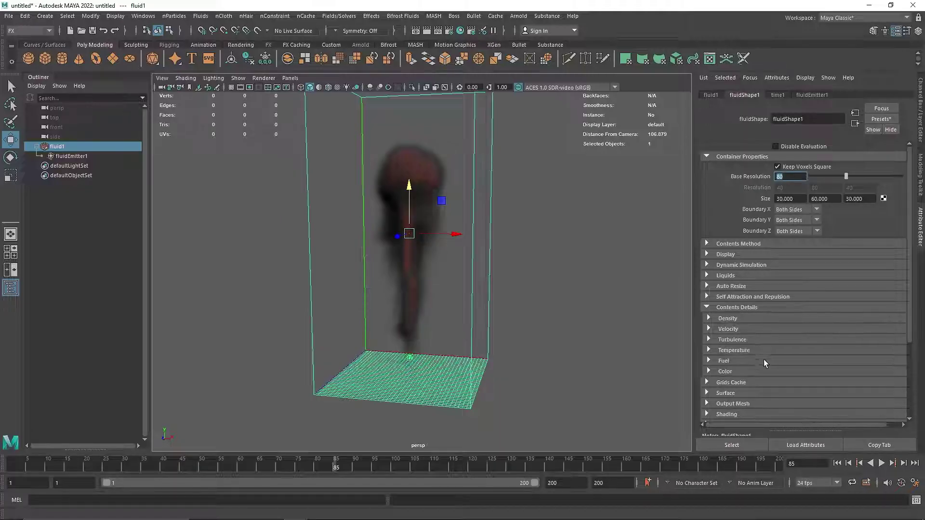
pyautogui.click(727, 318)
pyautogui.scroll(-1, 750, 344)
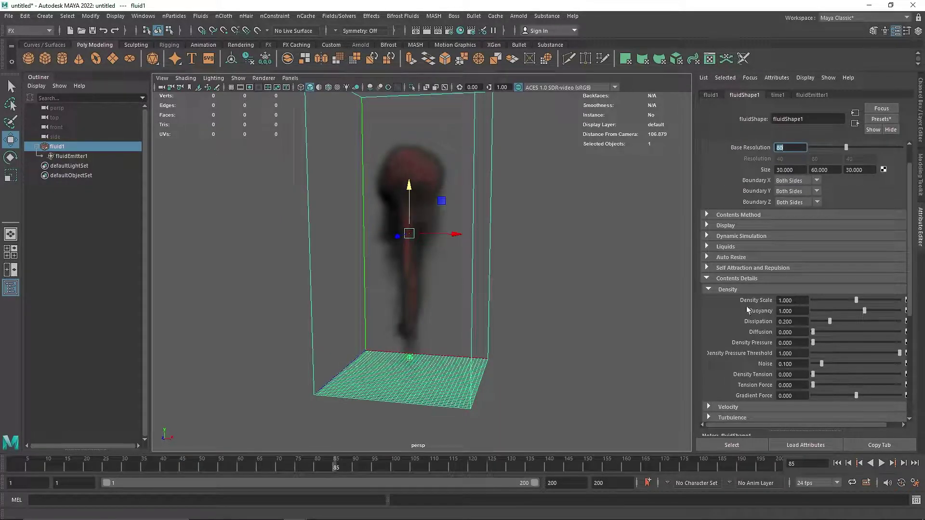
pyautogui.click(728, 290)
pyautogui.click(732, 311)
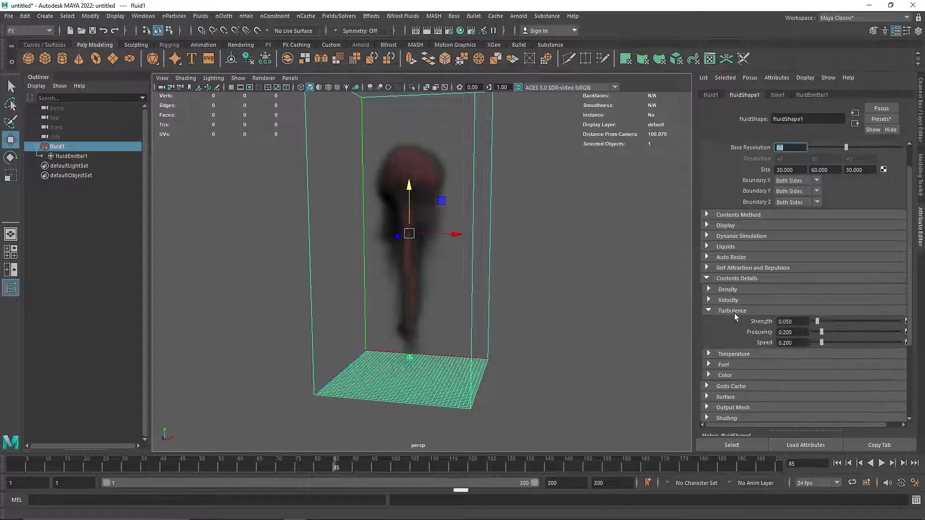
pyautogui.click(736, 311)
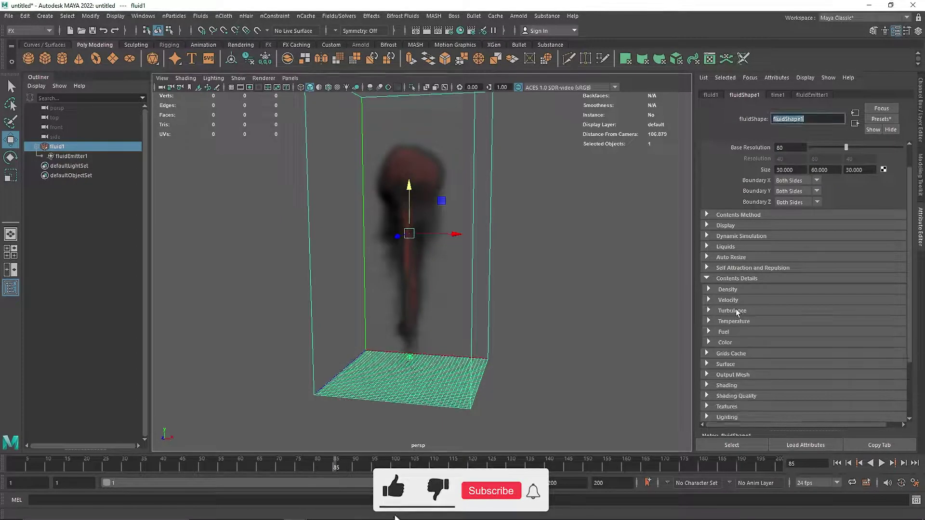
pyautogui.click(728, 300)
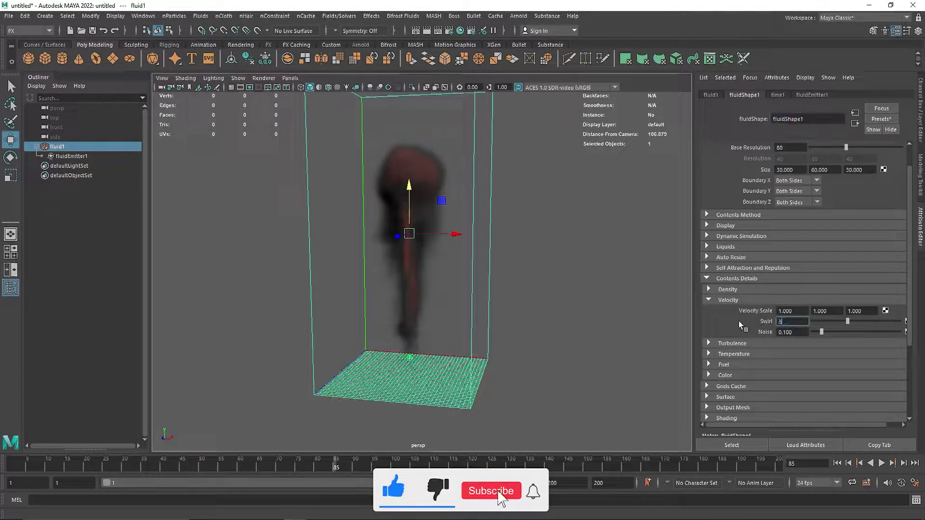
pyautogui.press('Return')
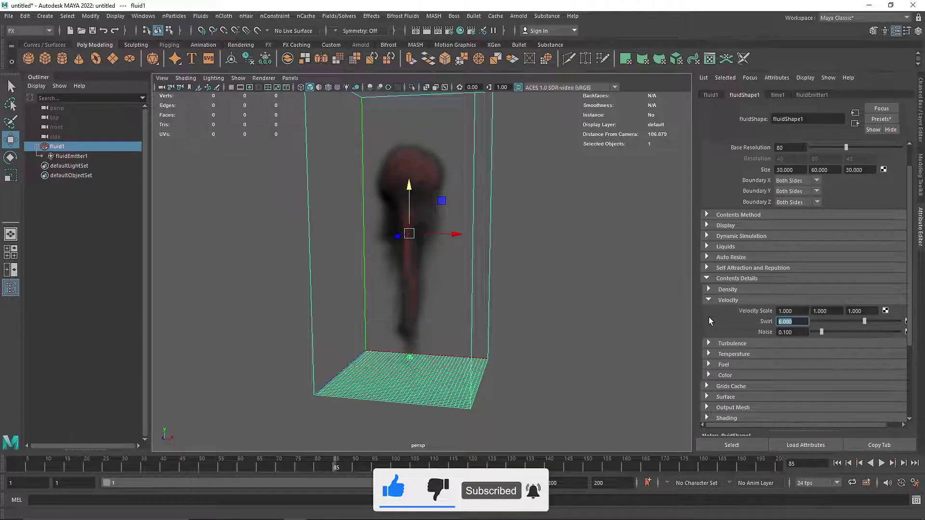
pyautogui.click(717, 301)
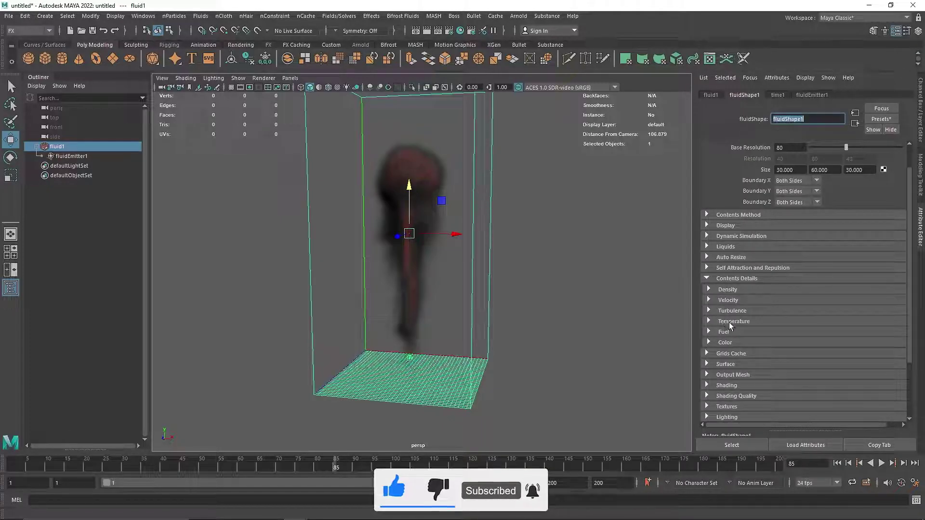
# Set the fluid's Temperature Buoyancy to 1 and play the simulation to about frame 103
pyautogui.click(729, 321)
pyautogui.scroll(-2, 782, 346)
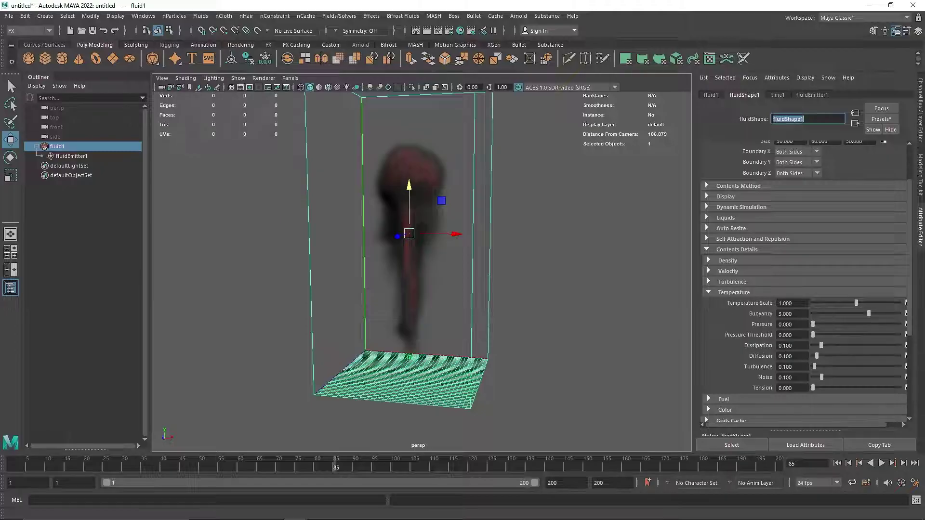
pyautogui.click(881, 463)
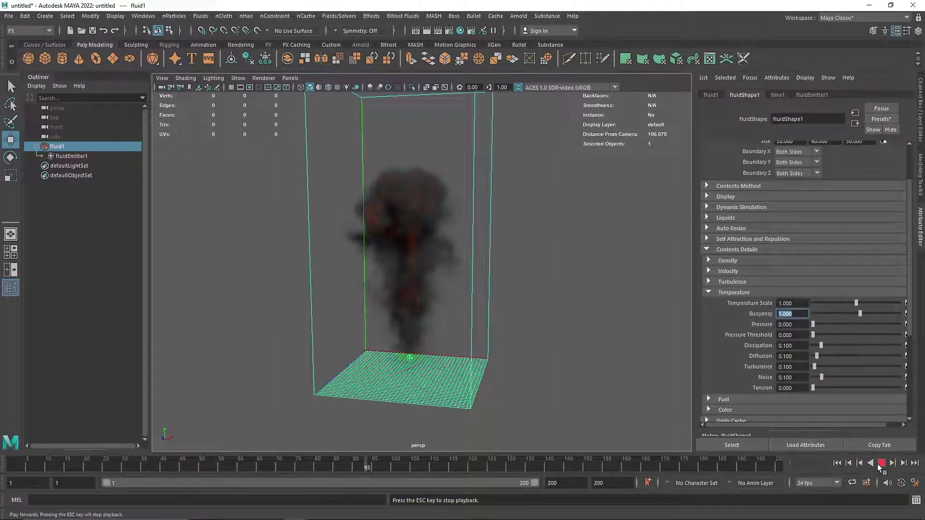
pyautogui.click(881, 463)
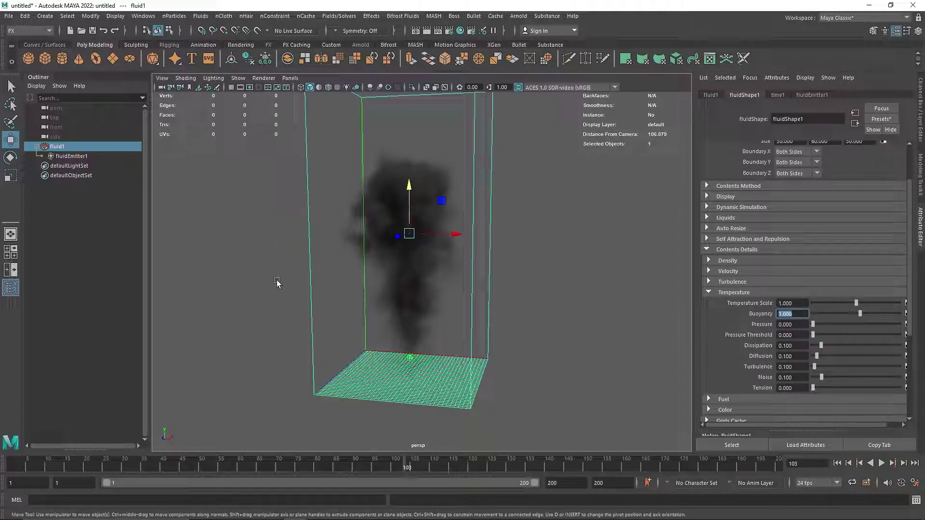
# Select the fluid emitter, open its curves in the Graph Editor, and cut the second-burst keys at frames 20 to 22
pyautogui.click(69, 155)
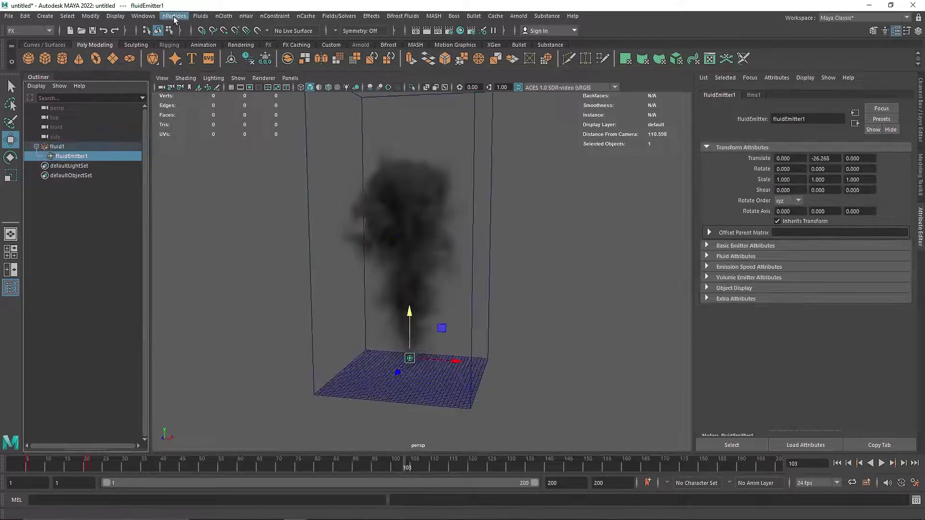
pyautogui.click(143, 16)
pyautogui.moveTo(207, 68)
pyautogui.click(282, 71)
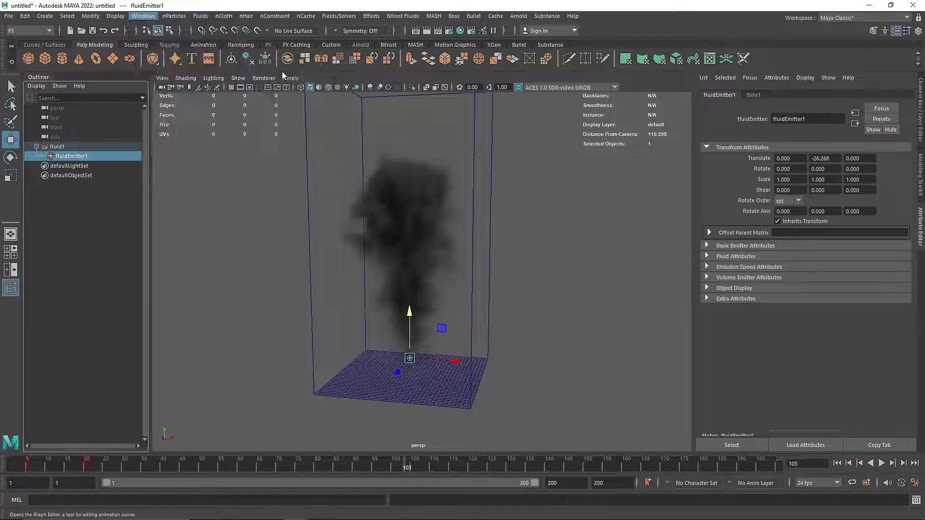
pyautogui.moveTo(634, 316); pyautogui.dragTo(665, 397)
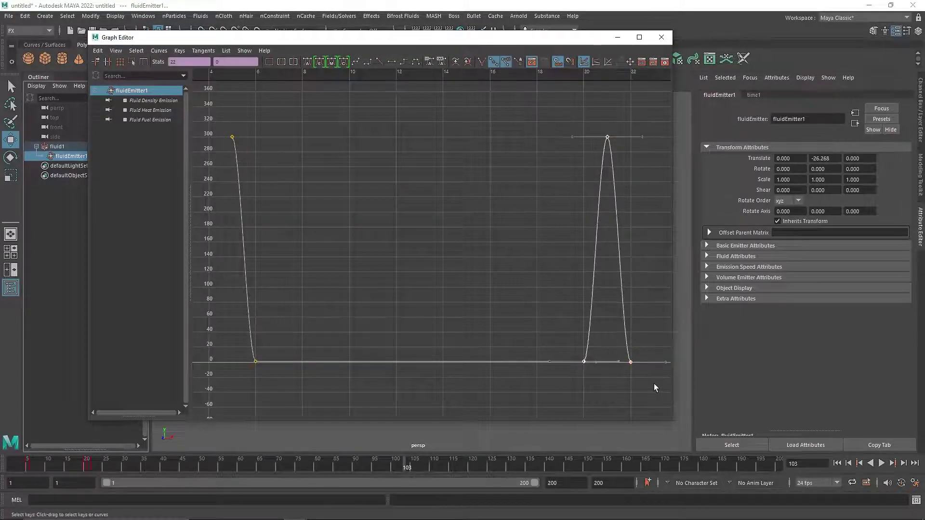
pyautogui.press('Delete')
# Paste the burst keys starting at frame 30 and close the Graph Editor
pyautogui.moveTo(616, 73); pyautogui.dragTo(703, 79)
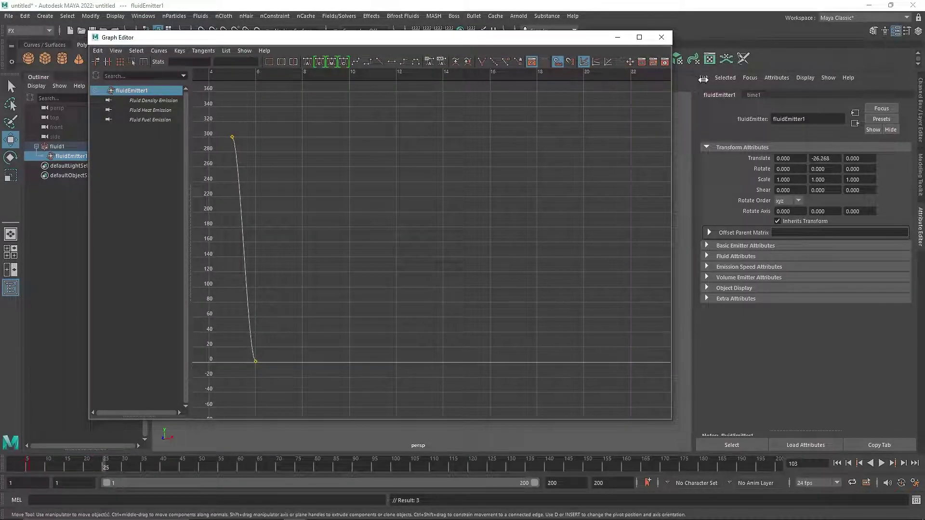
pyautogui.press('a')
pyautogui.scroll(3, 492, 102)
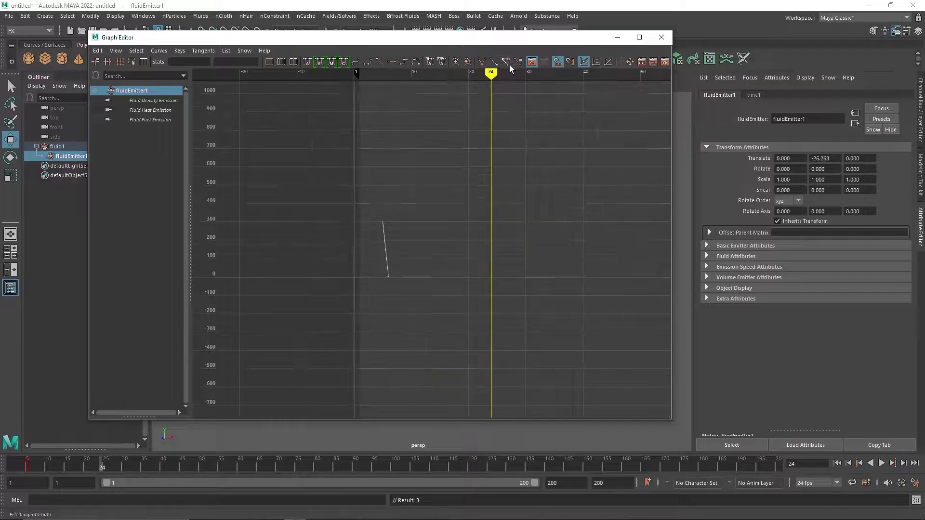
pyautogui.click(524, 73)
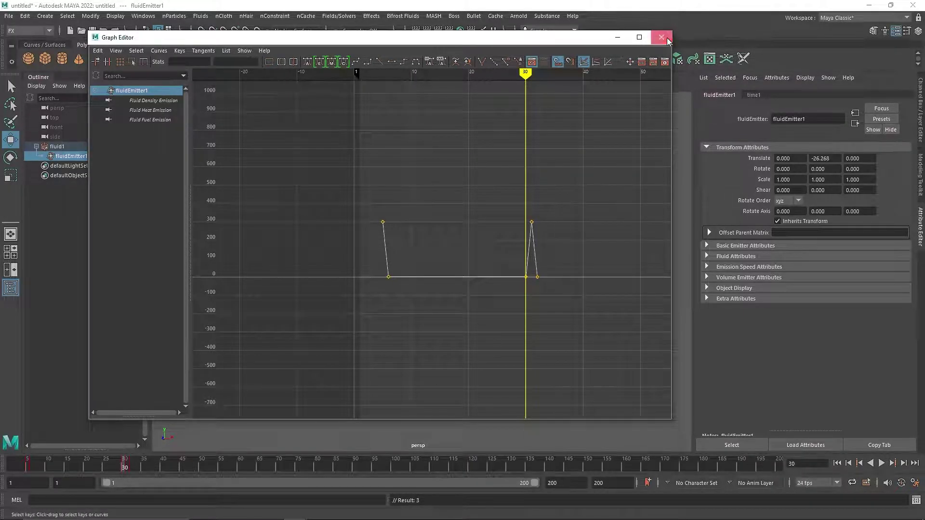
pyautogui.click(662, 38)
# Play the simulation from the first frame to about frame 72 to preview the retimed second burst
pyautogui.click(837, 465)
pyautogui.click(881, 464)
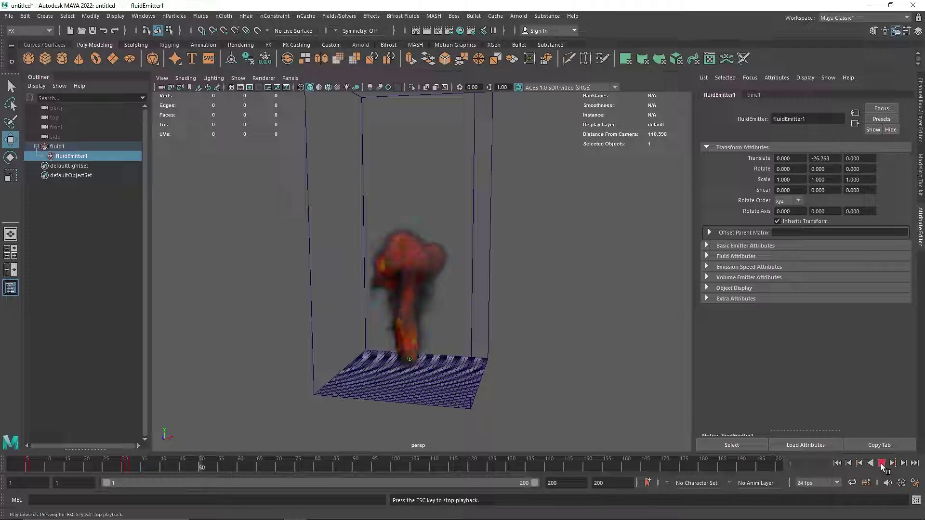
pyautogui.click(882, 464)
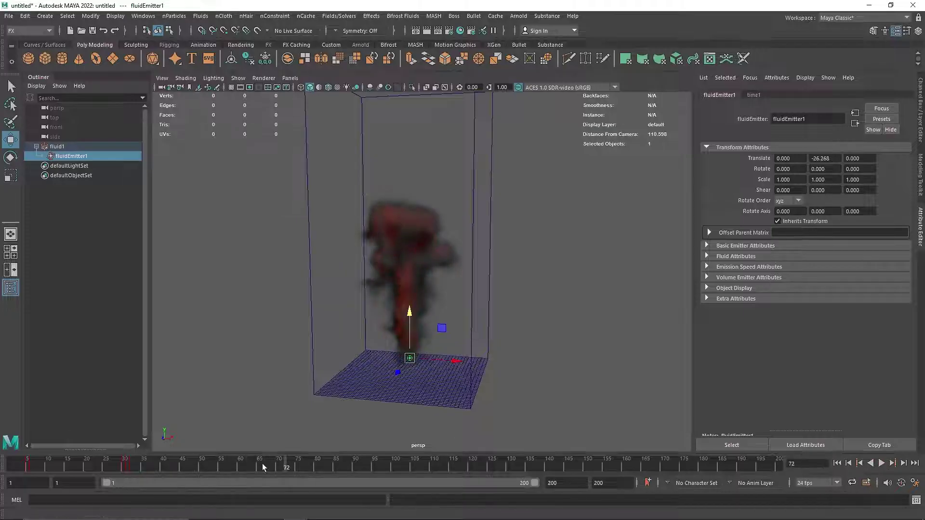
# At frame 31, set the emitter's Density/Voxel/Sec to 500 in its Fluid Attributes and key it
pyautogui.moveTo(121, 467); pyautogui.dragTo(124, 468)
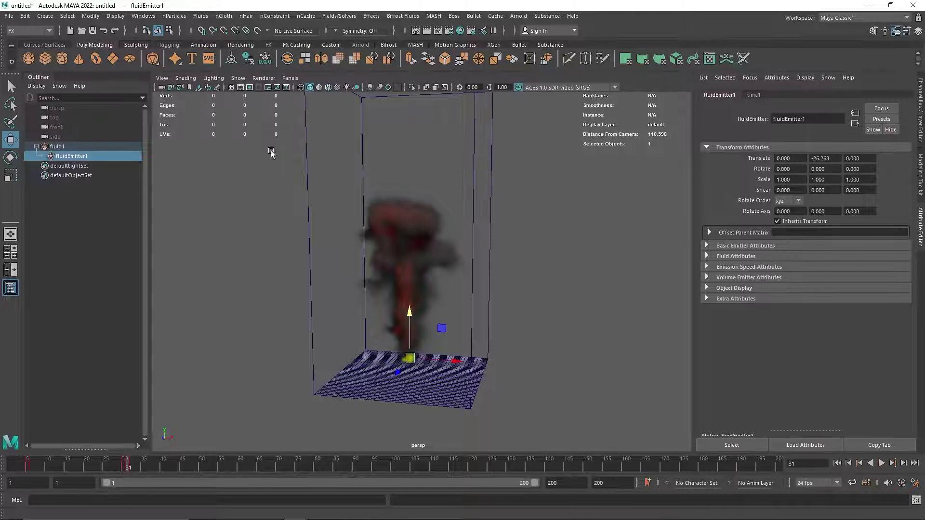
pyautogui.click(737, 256)
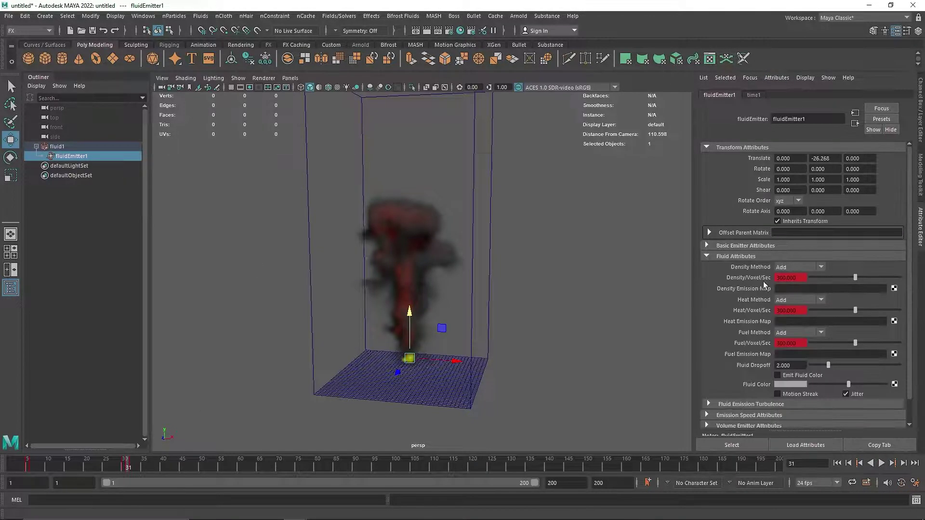
pyautogui.scroll(-1, 737, 289)
pyautogui.moveTo(126, 467); pyautogui.dragTo(124, 468)
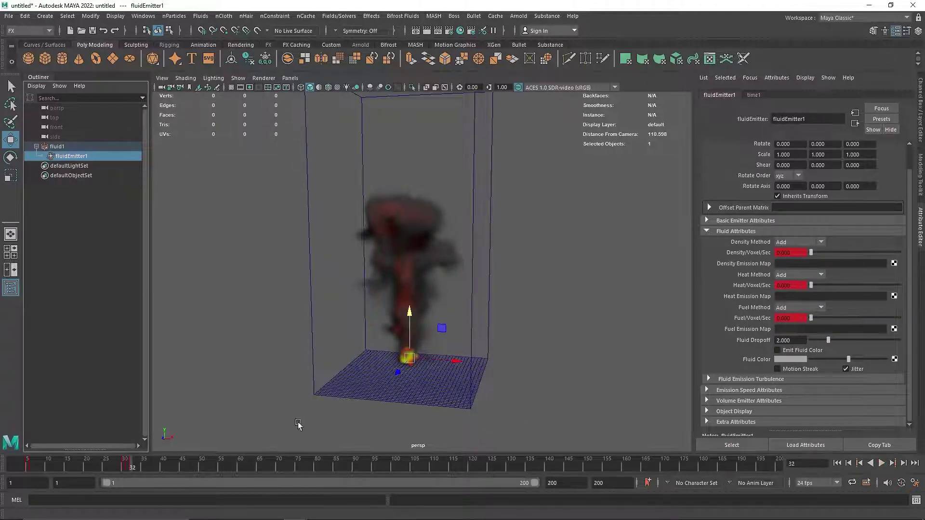
pyautogui.moveTo(130, 470); pyautogui.dragTo(128, 469)
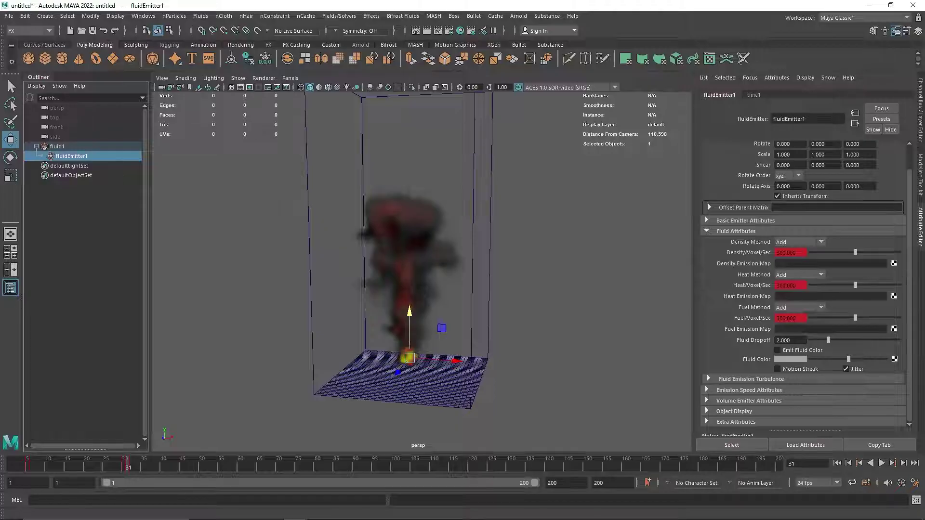
pyautogui.moveTo(779, 253); pyautogui.dragTo(764, 251)
pyautogui.write('5')
pyautogui.rightClick(759, 255)
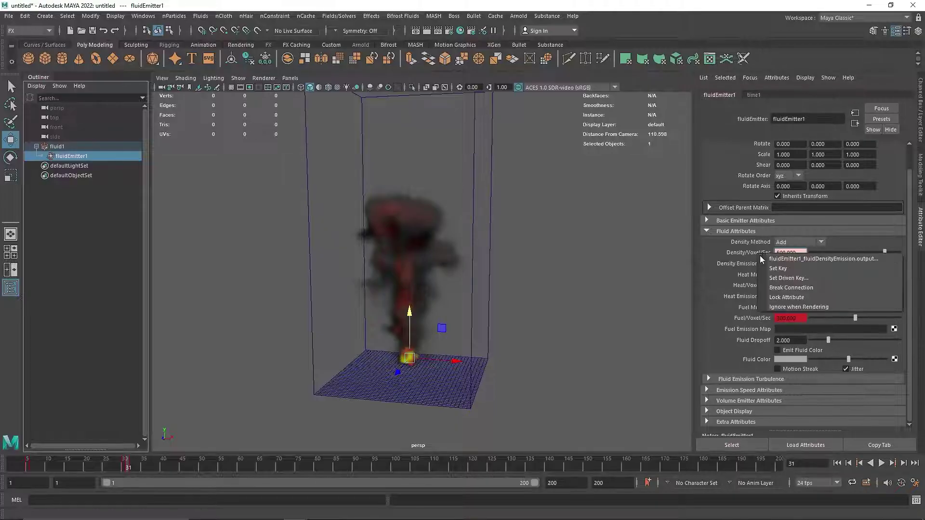
pyautogui.click(773, 268)
# Set the emitter's Heat/Voxel/Sec and Fuel/Voxel/Sec to 500 and key both at frame 31
pyautogui.moveTo(779, 286); pyautogui.dragTo(758, 285)
pyautogui.write('500.000')
pyautogui.rightClick(758, 285)
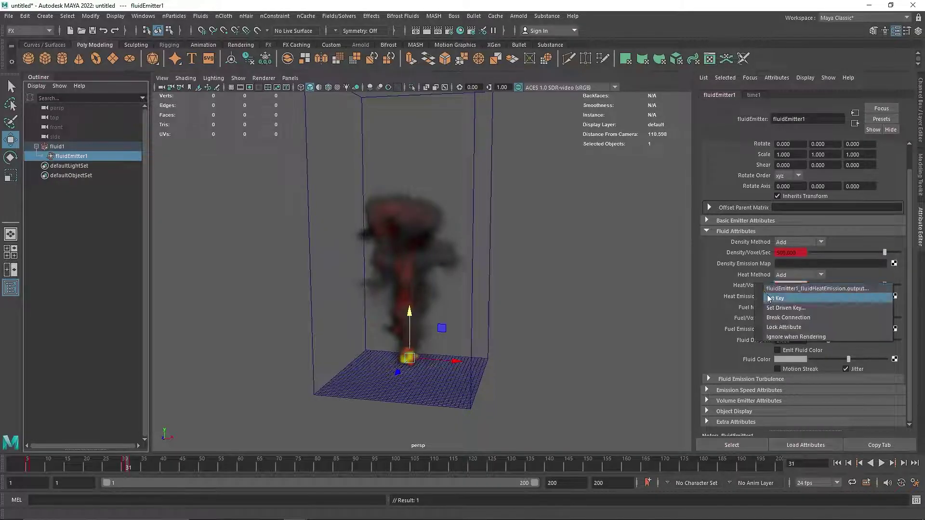
pyautogui.click(794, 296)
pyautogui.write('500')
pyautogui.press('Return')
pyautogui.rightClick(753, 316)
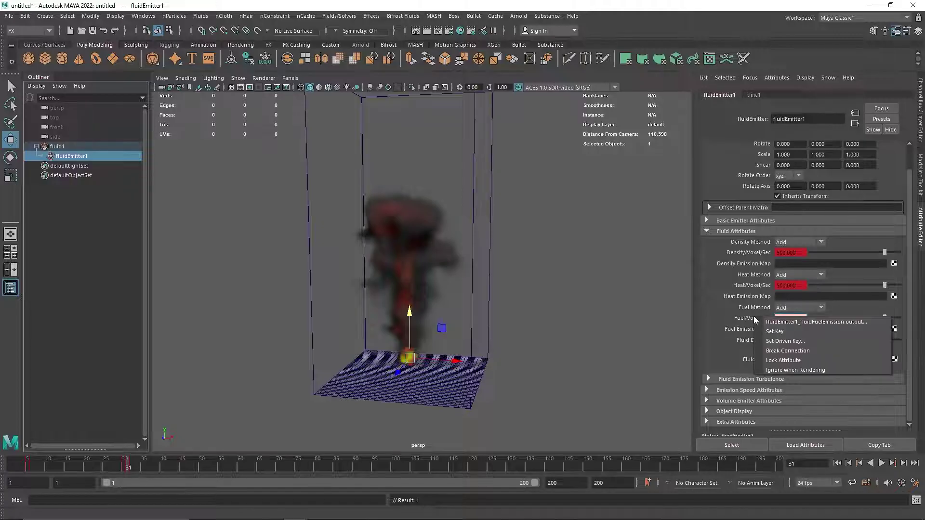
pyautogui.click(790, 327)
# Play the simulation from the first frame to about frame 127 and examine the stronger second burst
pyautogui.click(838, 463)
pyautogui.click(882, 464)
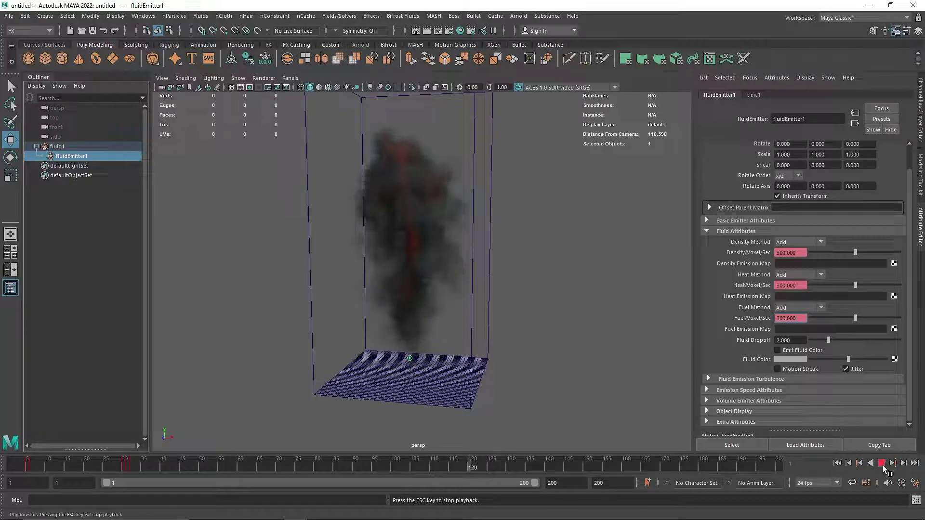
pyautogui.click(882, 466)
pyautogui.keyDown('alt'); pyautogui.moveTo(470, 282); pyautogui.dragTo(496, 281); pyautogui.keyUp('alt')
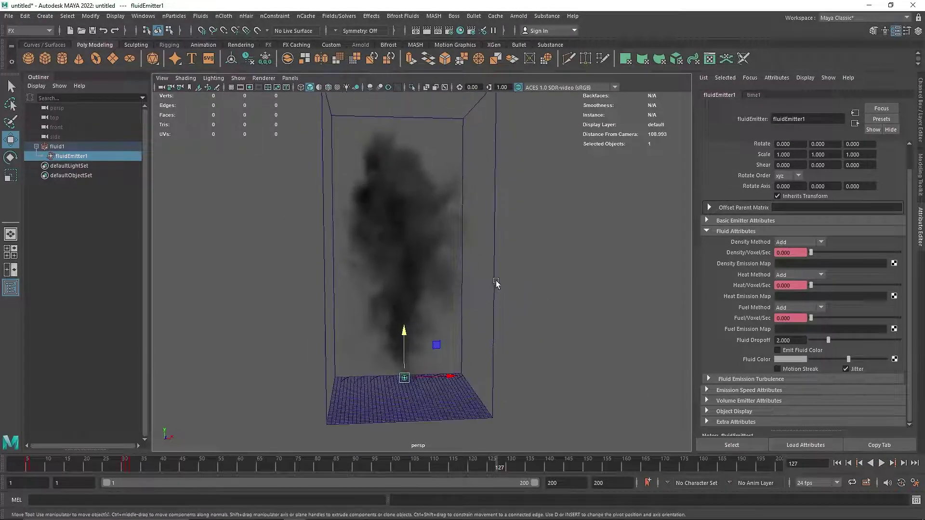
# Select the fluid container, set its Density Scale to 2, and play the simulation from the first frame to about frame 53
pyautogui.click(495, 283)
pyautogui.click(741, 283)
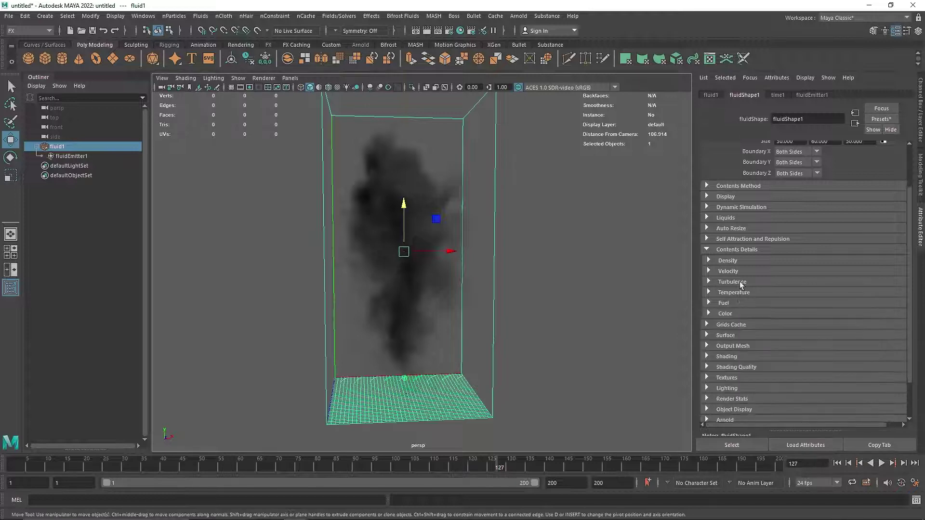
pyautogui.click(735, 260)
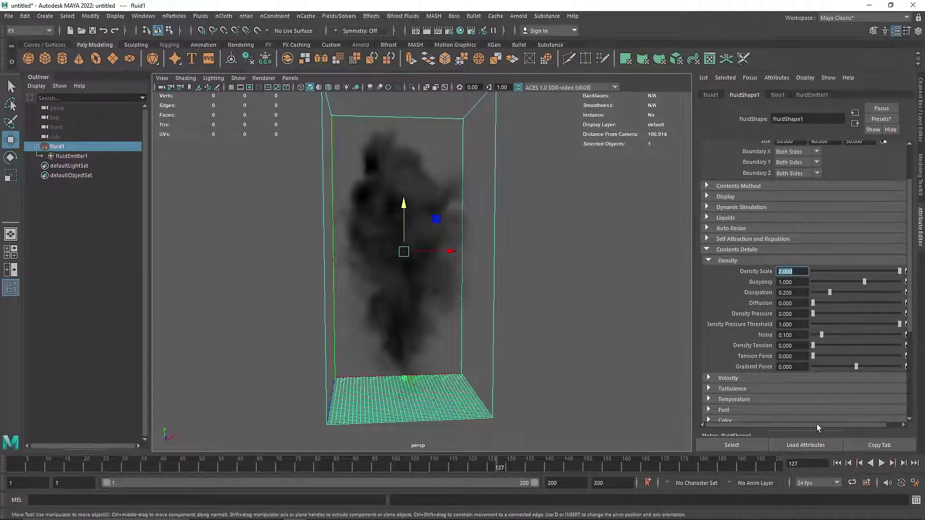
pyautogui.click(837, 464)
pyautogui.click(881, 463)
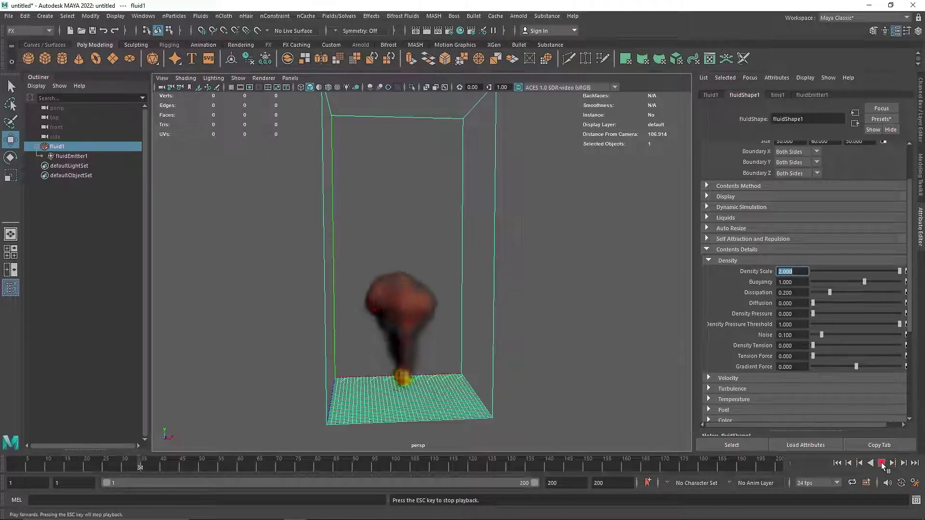
pyautogui.click(881, 464)
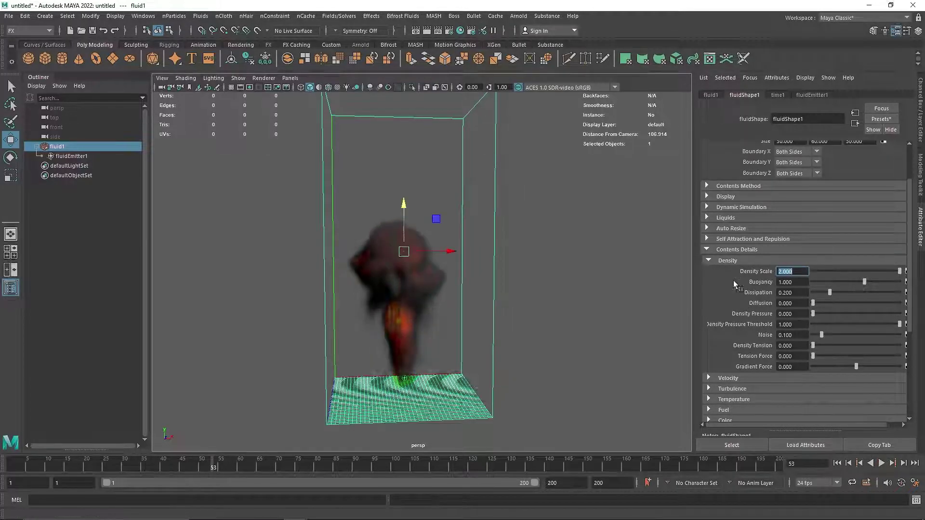
# Set the fluid's Temperature Buoyancy to 1.5, after checking the Velocity and Turbulence settings
pyautogui.click(727, 260)
pyautogui.click(728, 271)
pyautogui.click(727, 270)
pyautogui.click(731, 281)
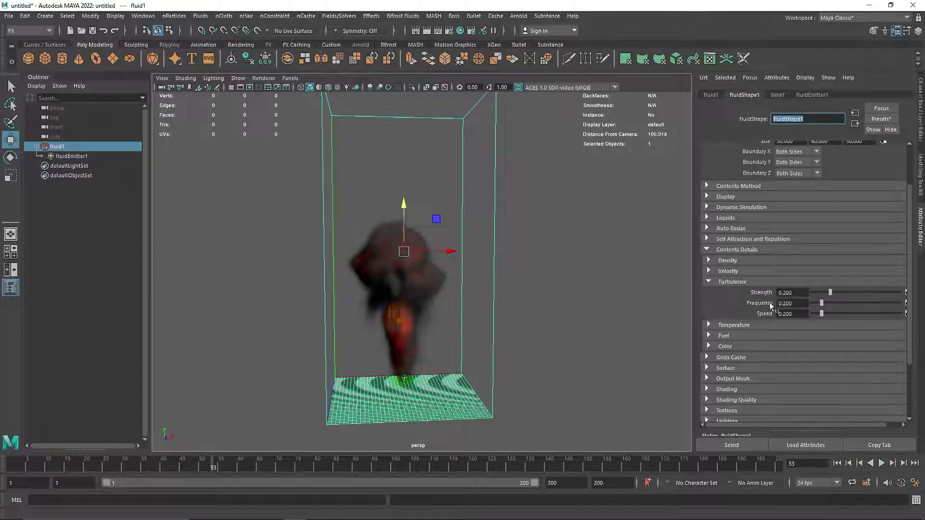
pyautogui.click(733, 325)
pyautogui.write('1')
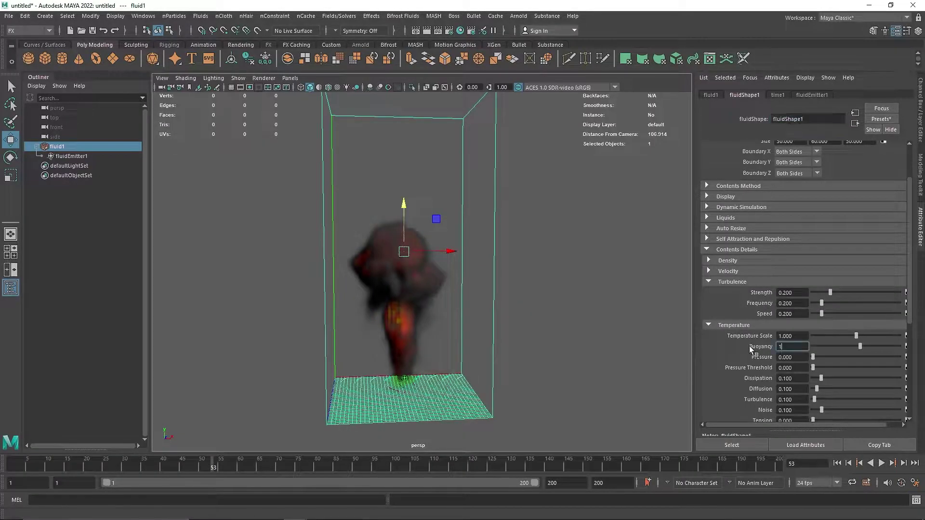
pyautogui.write('.5')
pyautogui.press('Return')
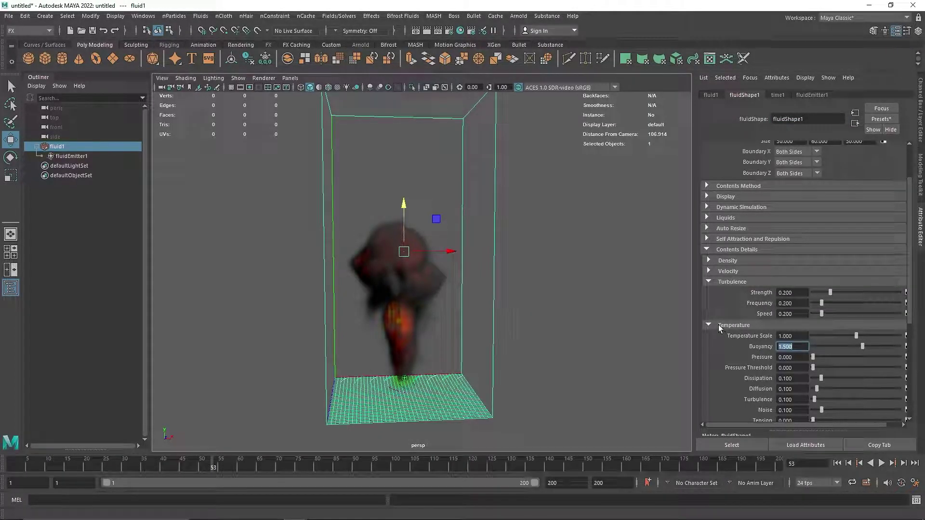
# Set the fluid's Temperature Noise to 0.2 and continue playing the simulation to about frame 126
pyautogui.scroll(-2, 775, 394)
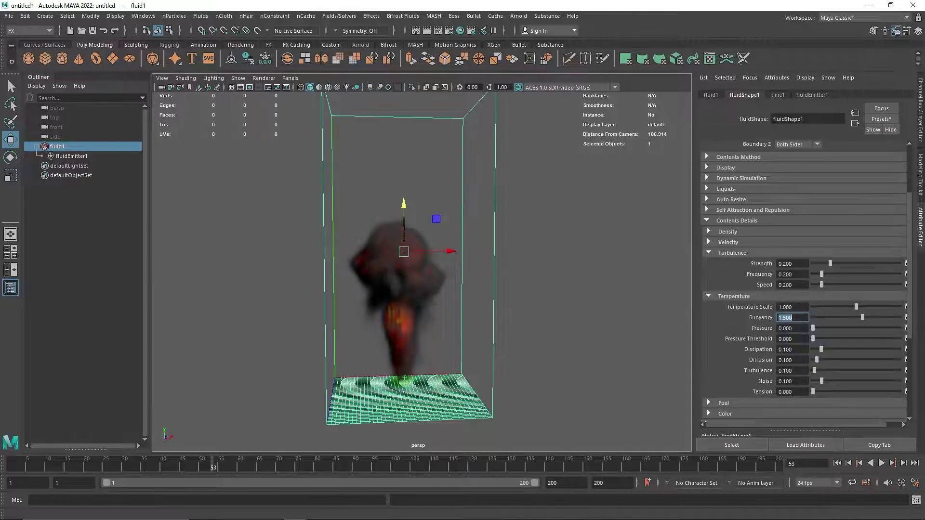
pyautogui.click(793, 381)
pyautogui.write('.2')
pyautogui.click(726, 295)
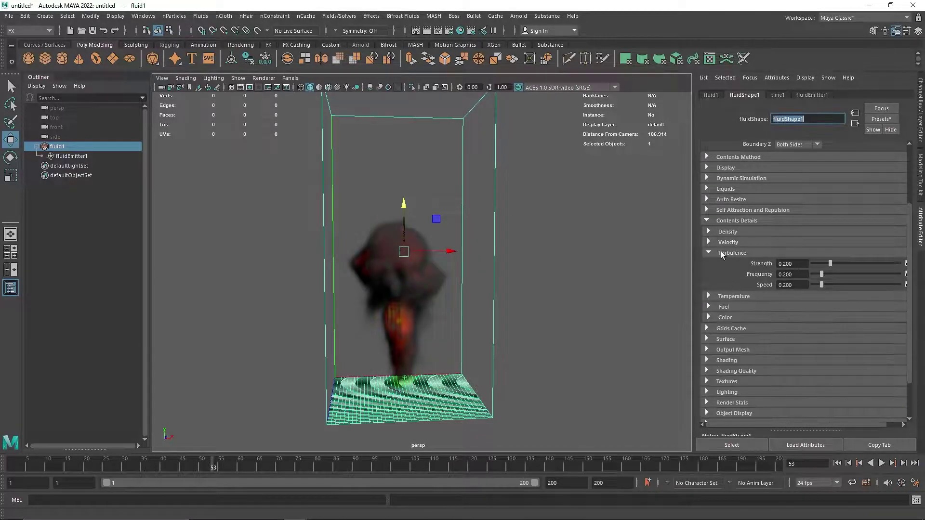
pyautogui.click(721, 252)
pyautogui.click(881, 463)
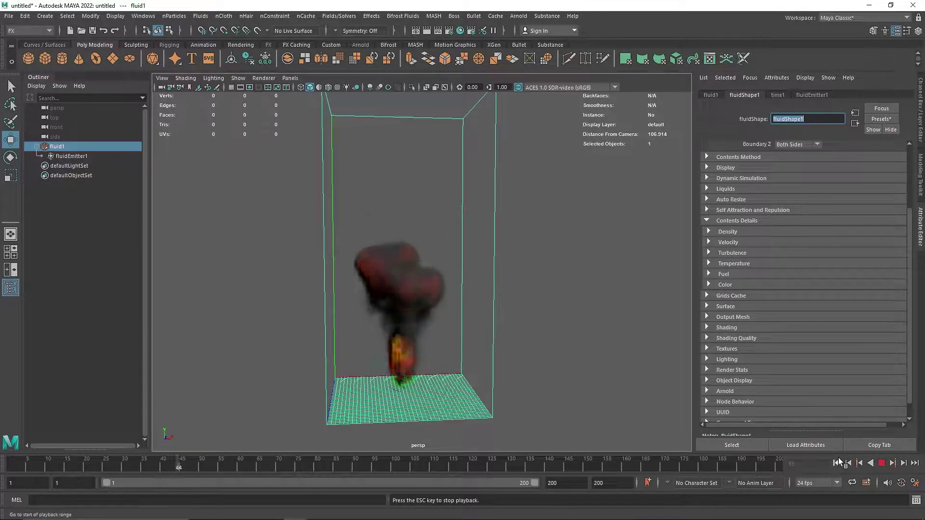
pyautogui.click(881, 464)
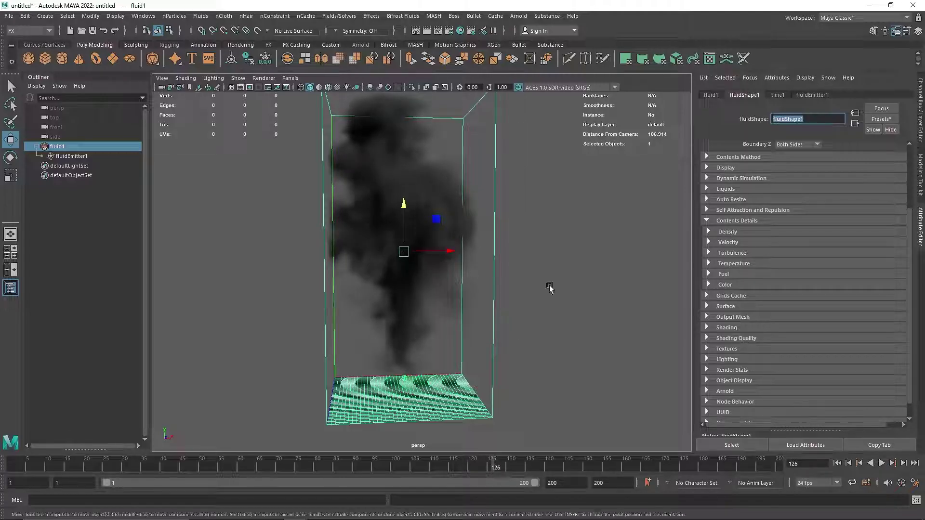
# Try a Density Dissipation of 0.809 and play the simulation again from the first frame
pyautogui.click(727, 231)
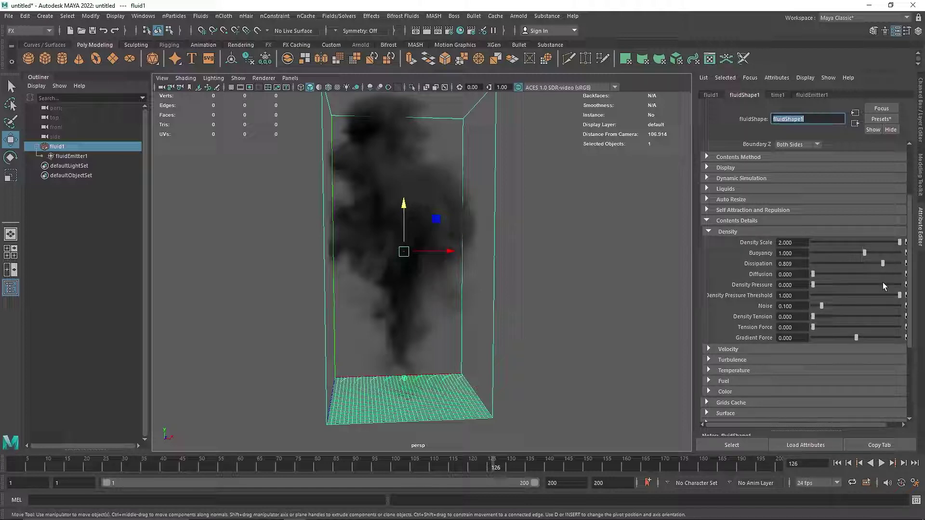
pyautogui.click(836, 463)
pyautogui.click(882, 463)
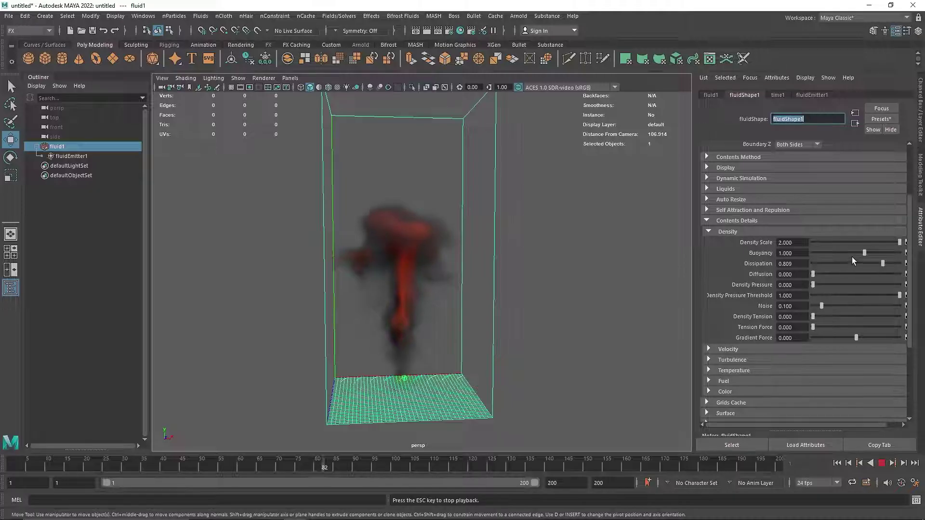
# Lower the Density Dissipation during playback, stop at about frame 147, and set the Dissipation to 0.4
pyautogui.moveTo(859, 264); pyautogui.dragTo(842, 262)
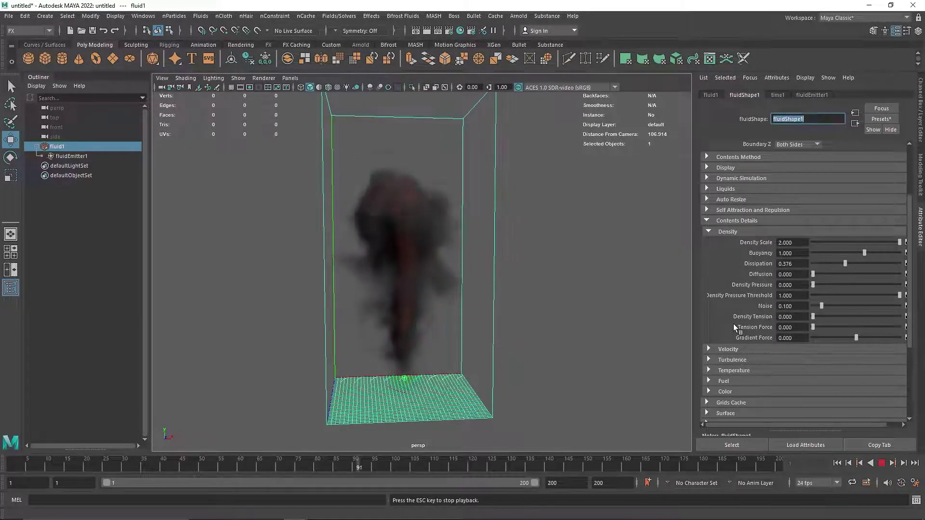
pyautogui.click(883, 464)
pyautogui.doubleClick(793, 263)
pyautogui.write('0.4')
pyautogui.press('Return')
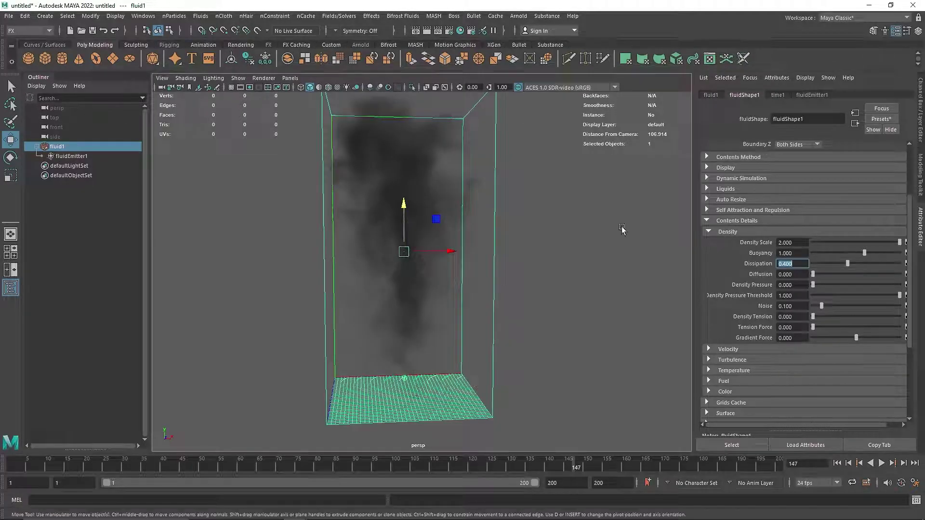
# Increase the fluid container's Y size in its Container Properties and move the container up along Y
pyautogui.keyDown('alt'); pyautogui.moveTo(405, 206); pyautogui.dragTo(482, 289); pyautogui.keyUp('alt')
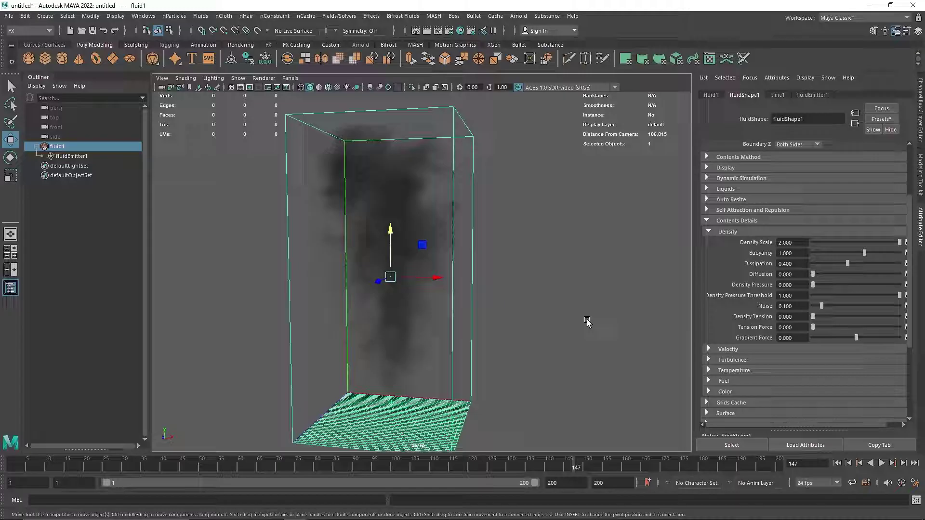
pyautogui.click(718, 221)
pyautogui.scroll(2, 745, 206)
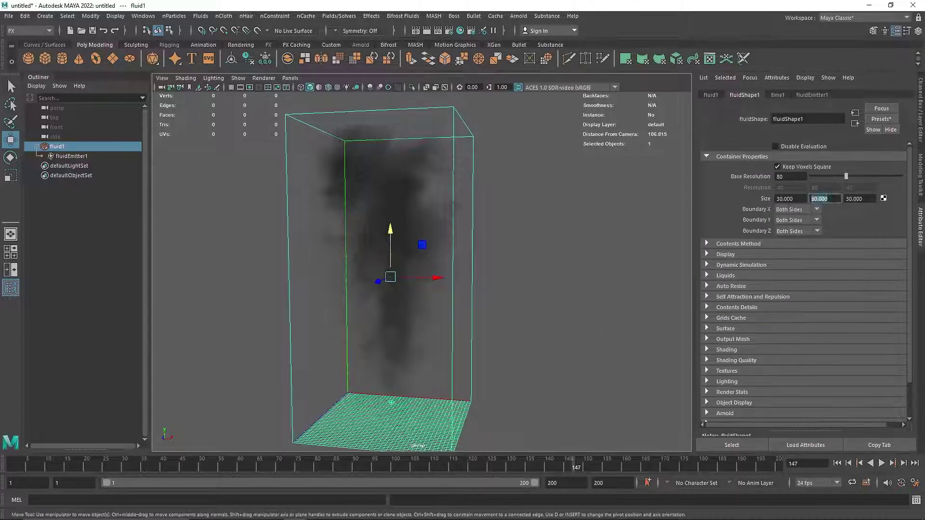
pyautogui.press('Return')
pyautogui.moveTo(392, 240); pyautogui.dragTo(392, 211)
# Reposition the fluid emitter along Y near the floor of the enlarged container and reselect the fluid container
pyautogui.keyDown('alt'); pyautogui.moveTo(375, 292); pyautogui.dragTo(391, 281); pyautogui.keyUp('alt')
pyautogui.moveTo(381, 356); pyautogui.dragTo(398, 328)
pyautogui.click(399, 369)
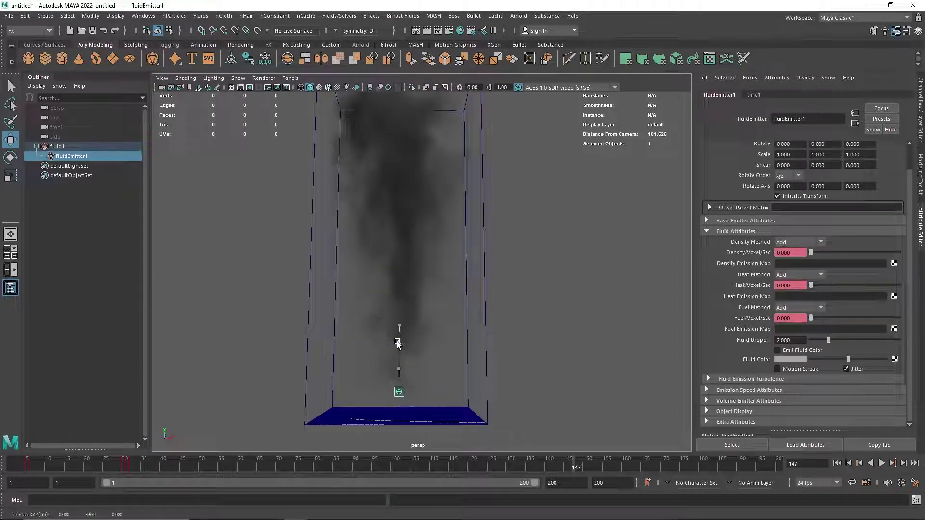
pyautogui.scroll(-2, 438, 327)
pyautogui.keyDown('alt'); pyautogui.moveTo(519, 241); pyautogui.dragTo(500, 264); pyautogui.keyUp('alt')
pyautogui.click(464, 280)
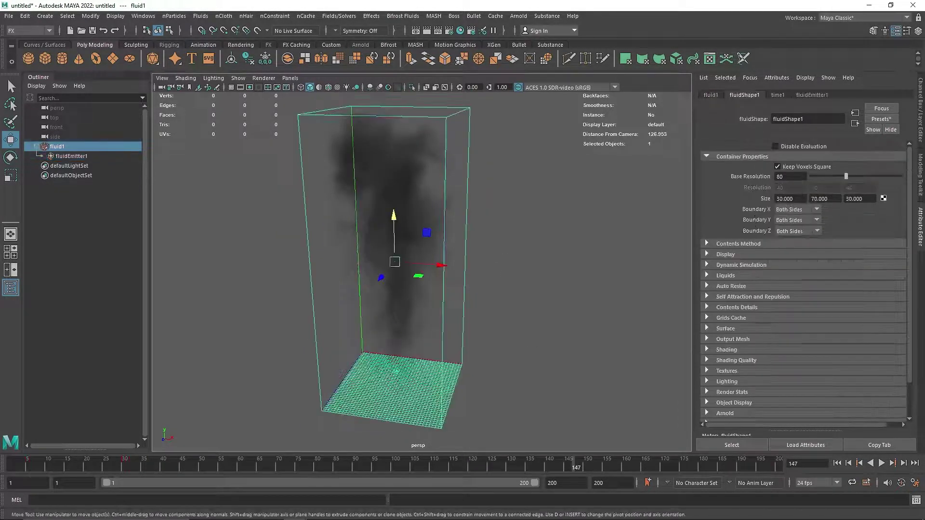
# Set the fluid container's X and Z sizes to 35
pyautogui.click(785, 198)
pyautogui.moveTo(864, 199); pyautogui.dragTo(843, 198)
pyautogui.write('35')
pyautogui.click(555, 220)
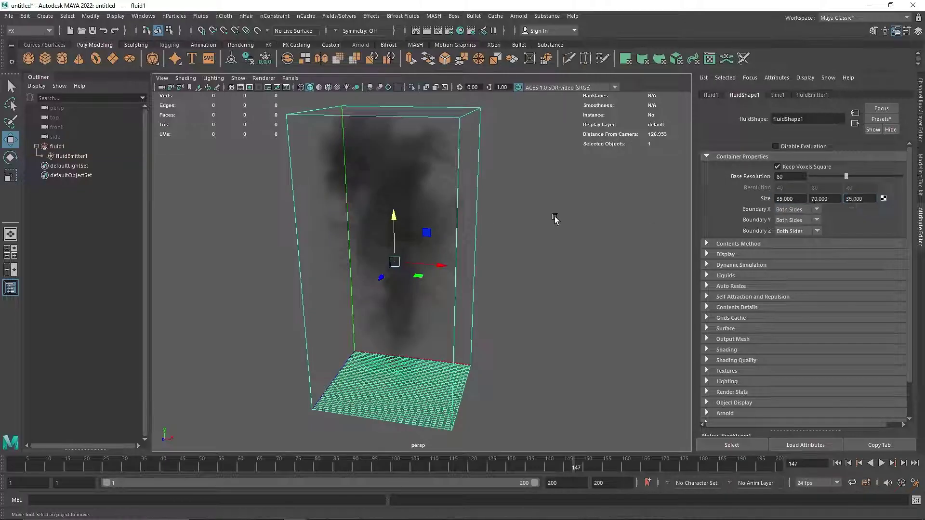
pyautogui.click(474, 289)
pyautogui.keyDown('alt'); pyautogui.moveTo(514, 315); pyautogui.dragTo(621, 356); pyautogui.keyUp('alt')
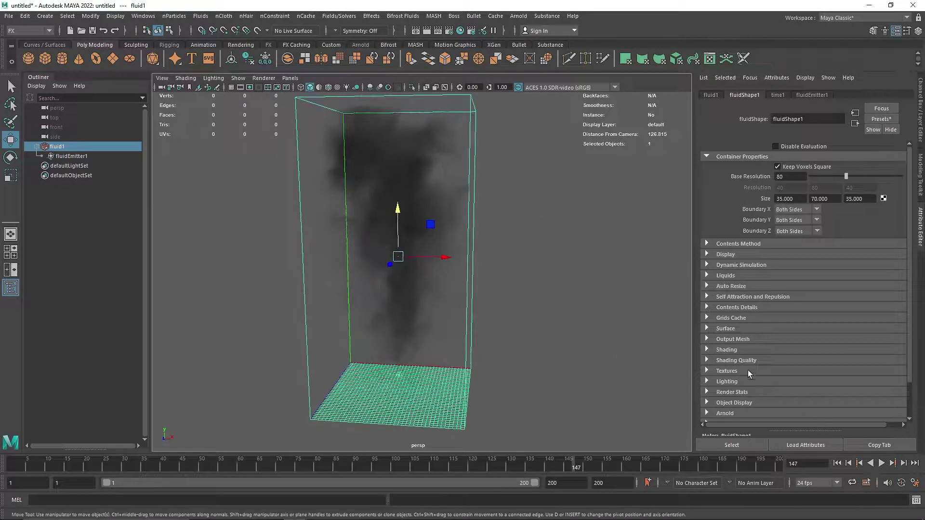
# Show the fluid's Shading attributes and play the simulation from the first frame, stopping at about frame 65
pyautogui.click(737, 349)
pyautogui.scroll(-5, 762, 362)
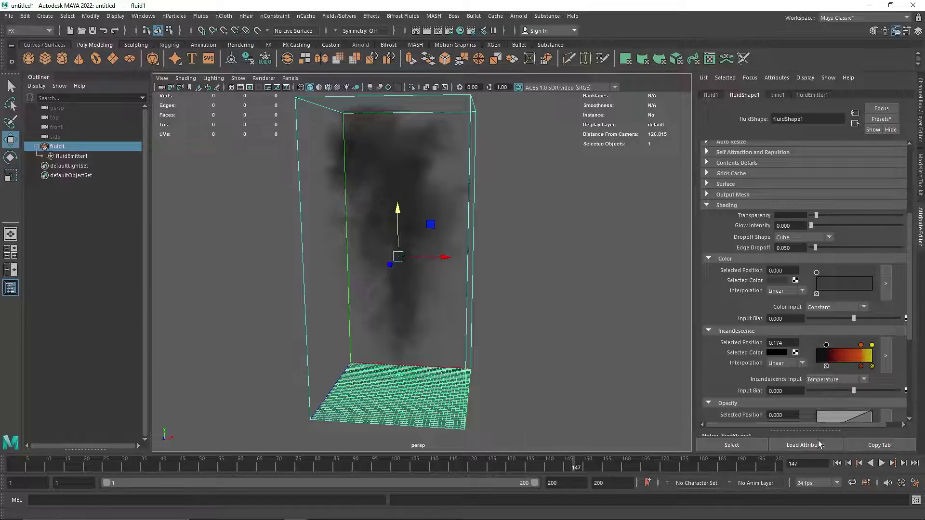
pyautogui.click(836, 462)
pyautogui.click(881, 463)
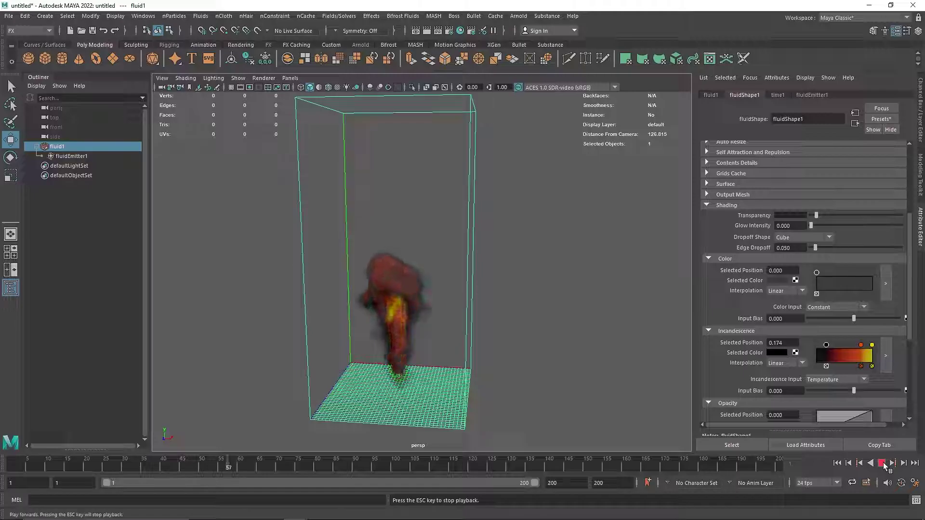
pyautogui.click(883, 463)
pyautogui.keyDown('alt'); pyautogui.moveTo(431, 332); pyautogui.dragTo(438, 261, button='middle'); pyautogui.keyUp('alt')
# Try Density as the Incandescence Input and nudge its Input Bias slightly below zero
pyautogui.click(818, 379)
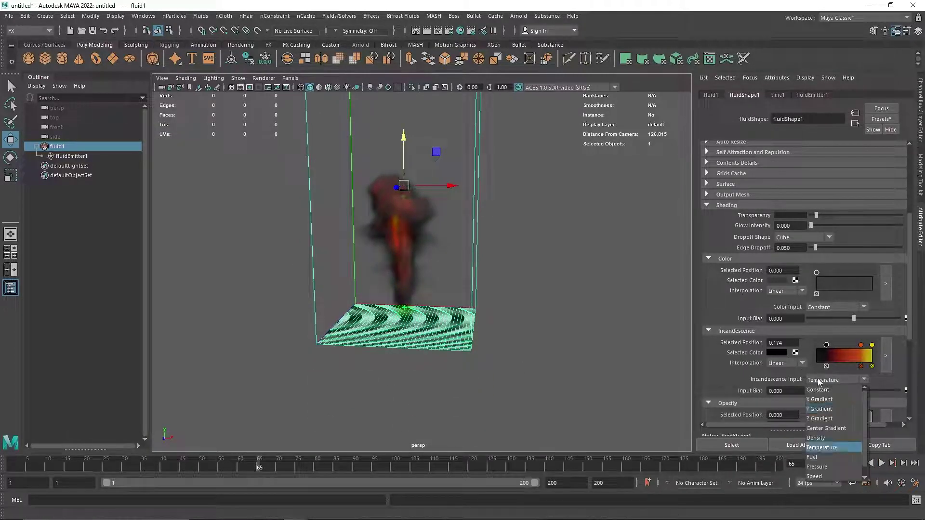
pyautogui.click(816, 437)
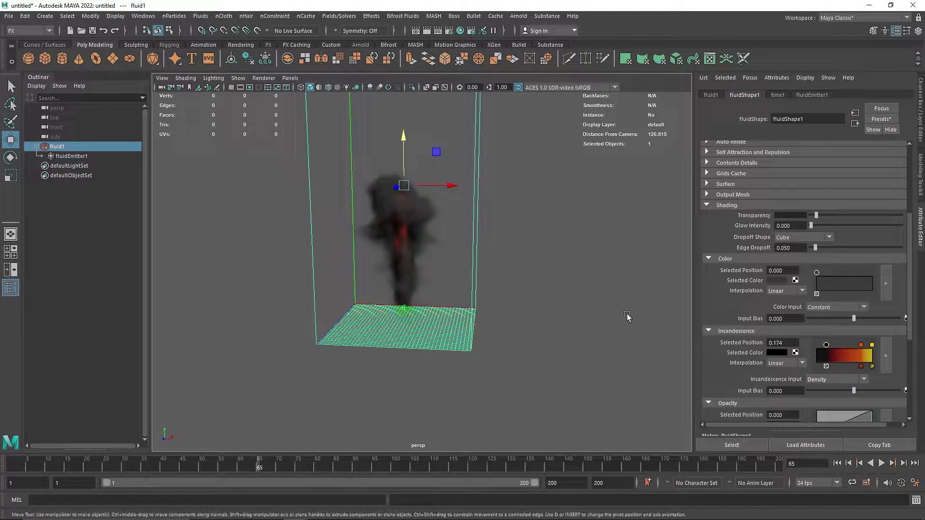
pyautogui.scroll(3, 627, 316)
pyautogui.moveTo(853, 390)
pyautogui.mouseDown()
pyautogui.moveTo(862, 393)
pyautogui.moveTo(851, 392)
pyautogui.mouseUp()
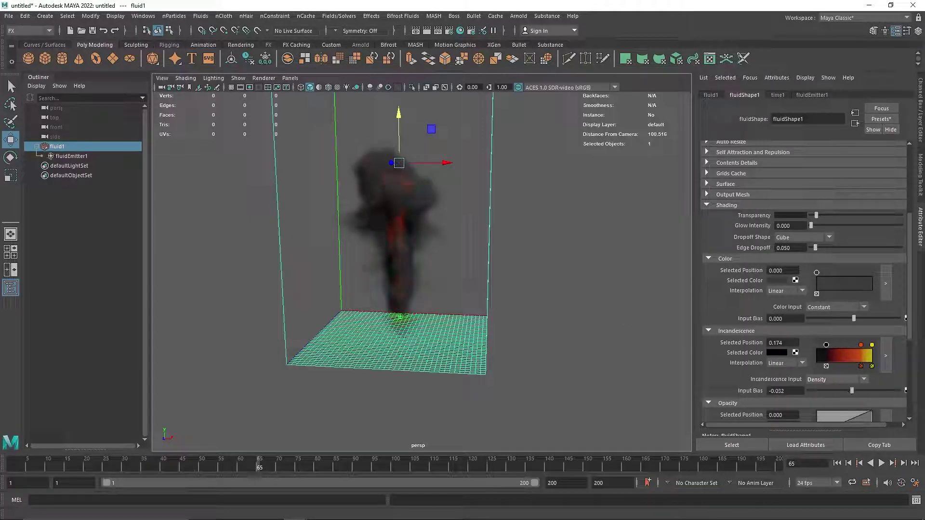
# Reset the Incandescence Input Bias to 0 and switch the Incandescence Input back to Temperature
pyautogui.doubleClick(781, 391)
pyautogui.write('0')
pyautogui.press('Return')
pyautogui.click(829, 380)
pyautogui.click(822, 447)
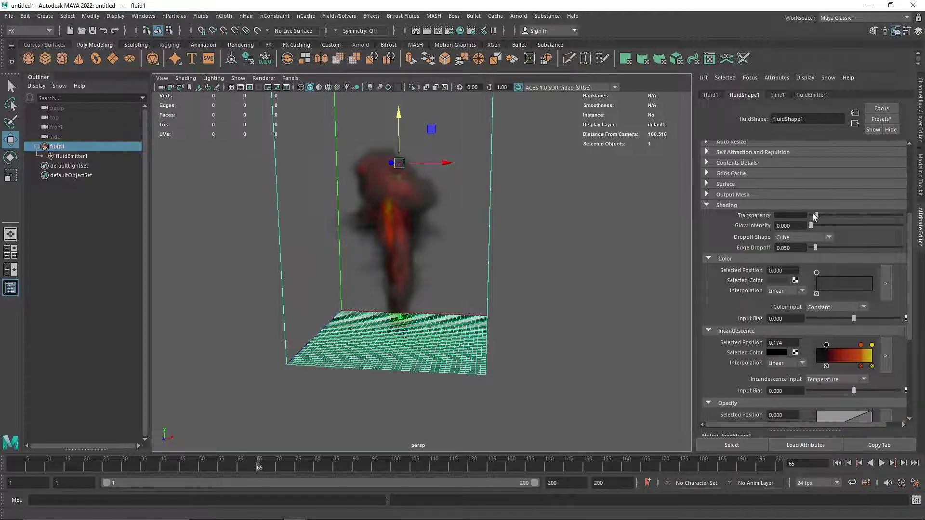
# Lower the fluid's Transparency slightly and set the smoke color's HSV value to about 0.133
pyautogui.moveTo(814, 215); pyautogui.dragTo(814, 215)
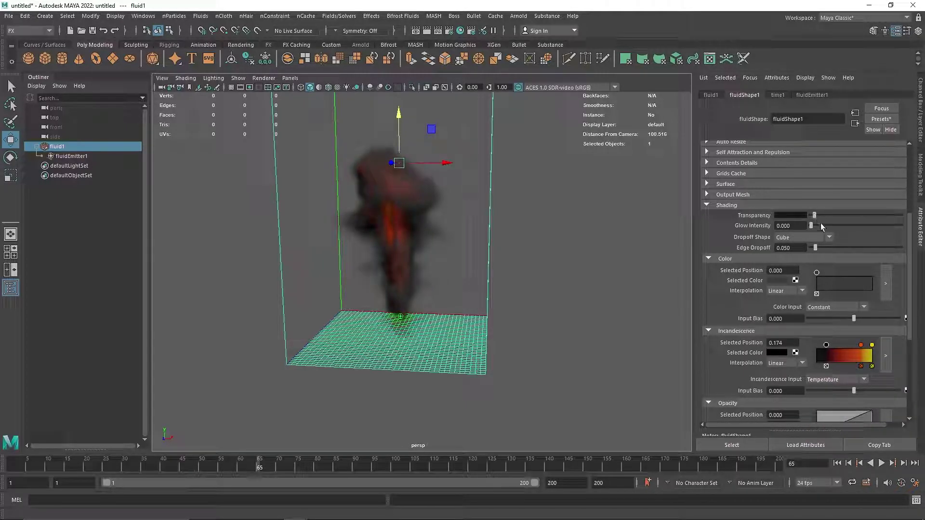
pyautogui.click(782, 279)
pyautogui.moveTo(725, 361)
pyautogui.mouseDown()
pyautogui.moveTo(737, 361)
pyautogui.moveTo(728, 361)
pyautogui.mouseUp()
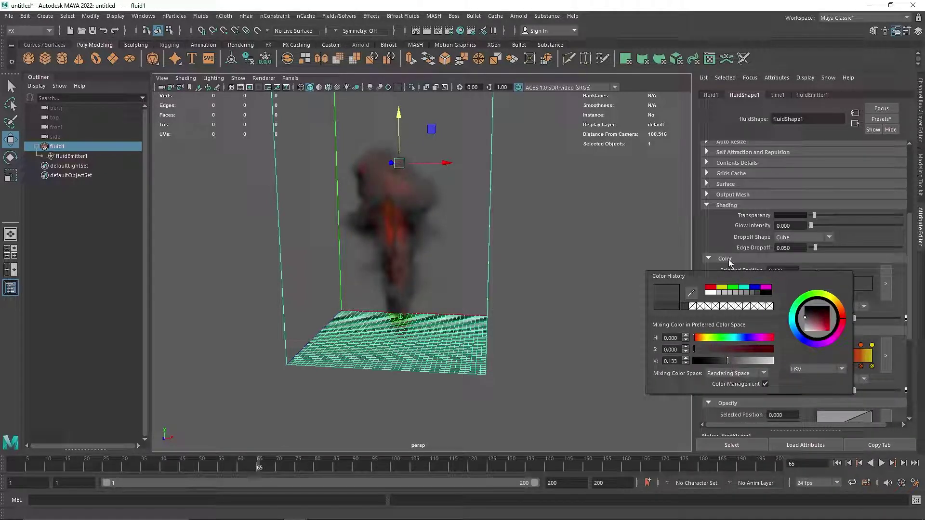
# Set the fluid container's Base Resolution to 150 and clear the selection
pyautogui.click(715, 205)
pyautogui.scroll(2, 771, 189)
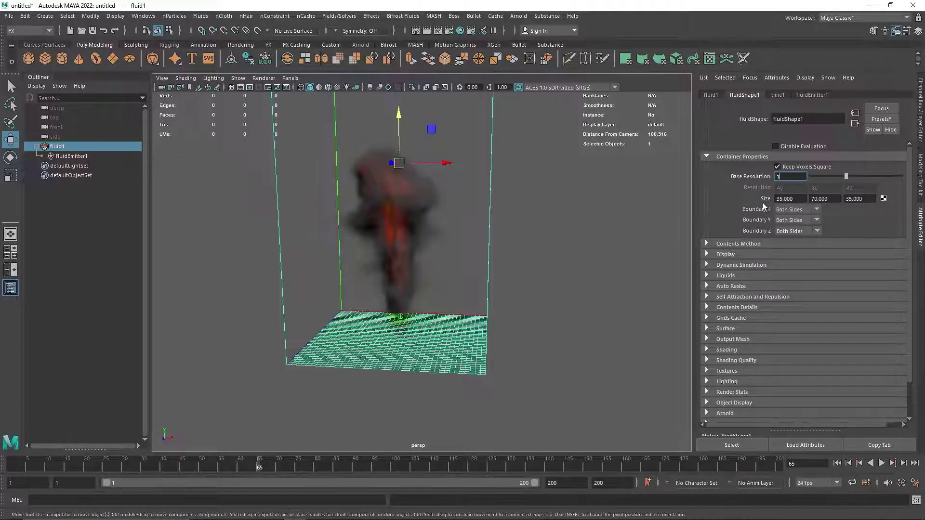
pyautogui.click(527, 244)
pyautogui.keyDown('alt'); pyautogui.moveTo(516, 250); pyautogui.dragTo(495, 288); pyautogui.keyUp('alt')
pyautogui.click(495, 287)
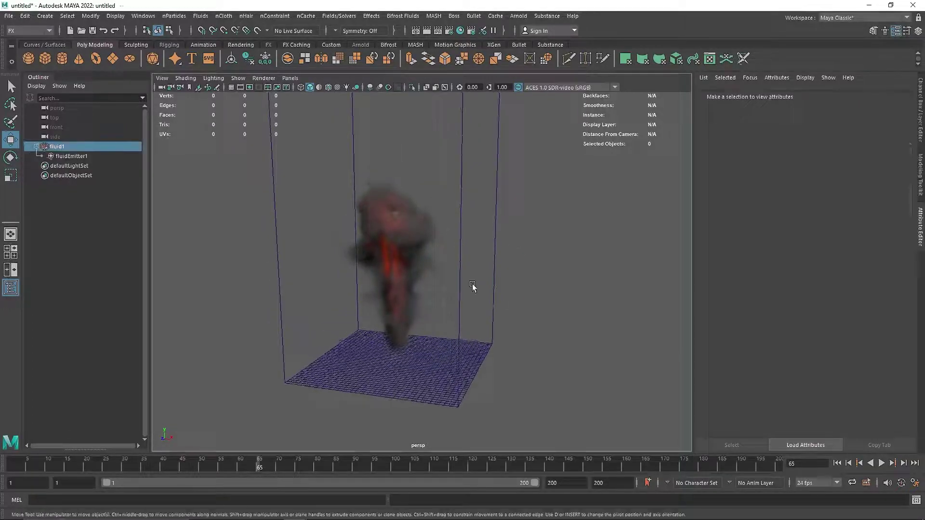
# Return to the first frame and create a new Maya Fluid nCache for the fluid container
pyautogui.click(839, 464)
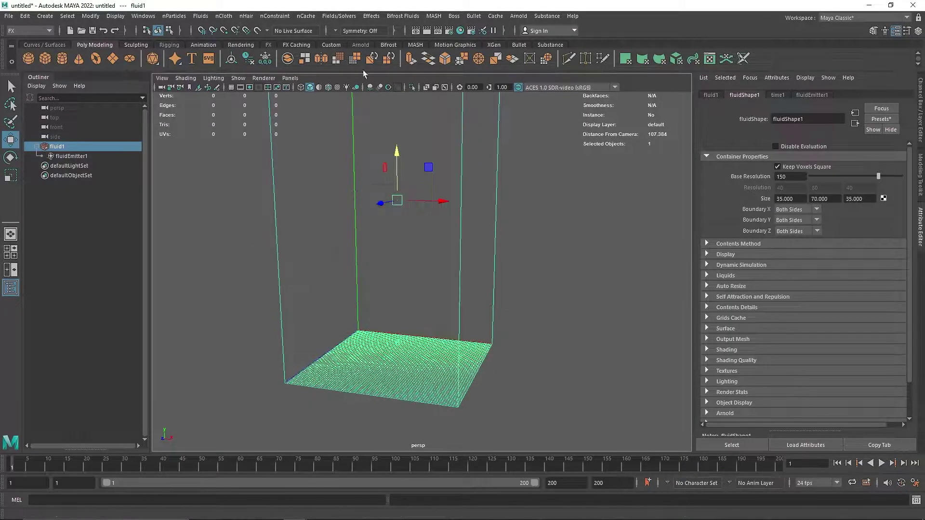
pyautogui.click(304, 16)
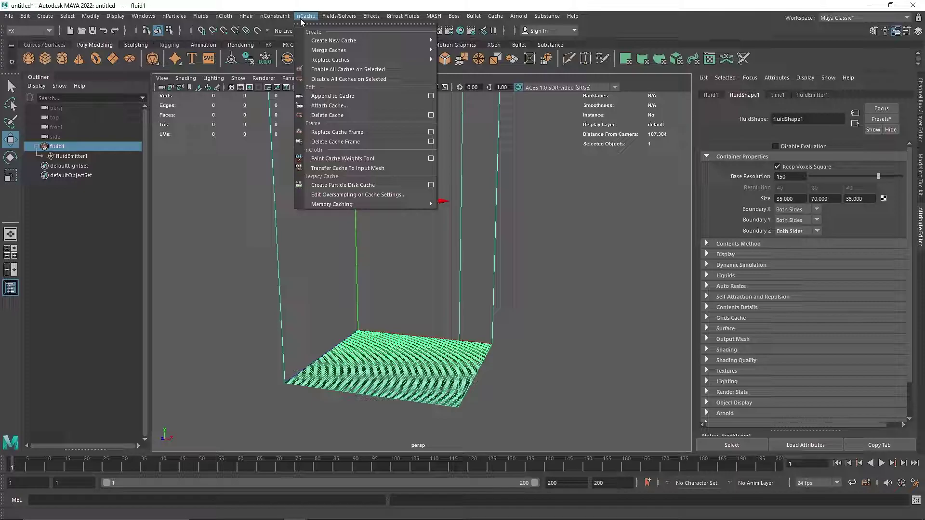
pyautogui.moveTo(330, 41)
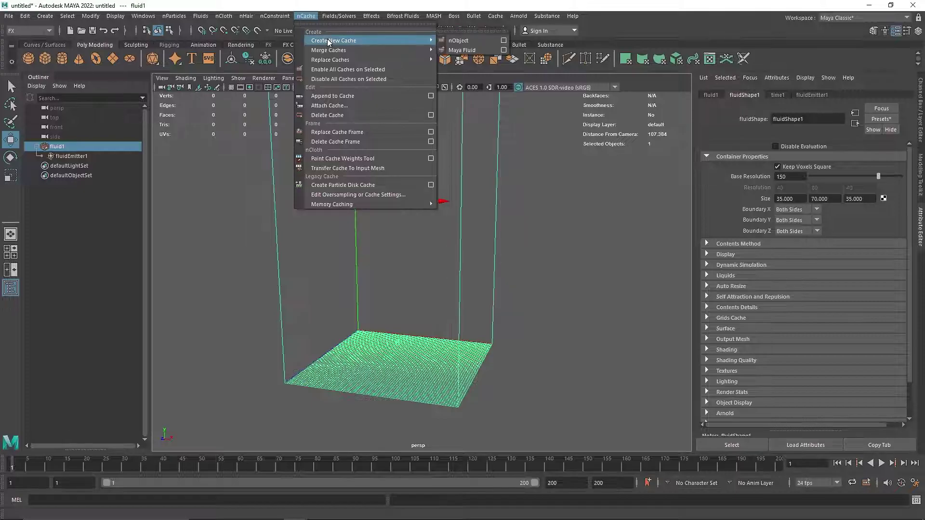
pyautogui.click(466, 50)
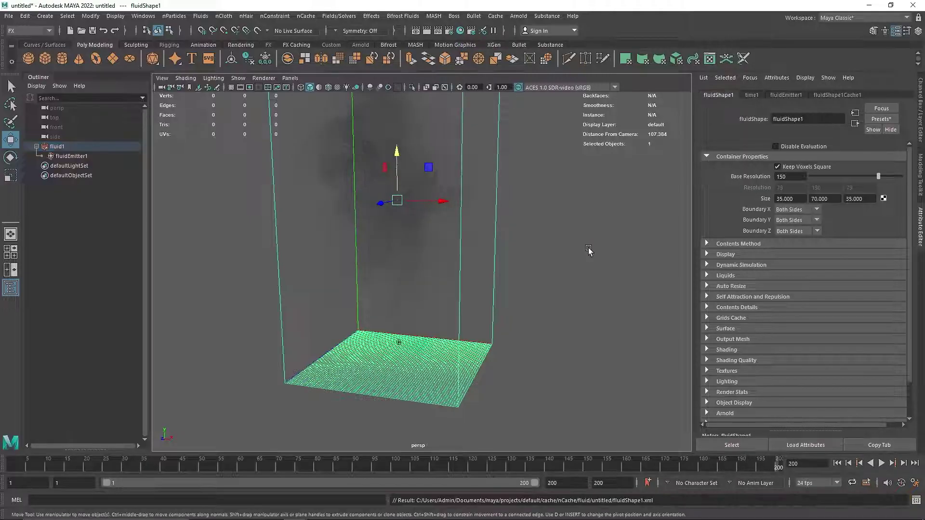
# Play the cached simulation from the first frame to about frame 104, inspect the smoke, and go back to frame 81
pyautogui.keyDown('alt'); pyautogui.moveTo(546, 257); pyautogui.dragTo(558, 313); pyautogui.keyUp('alt')
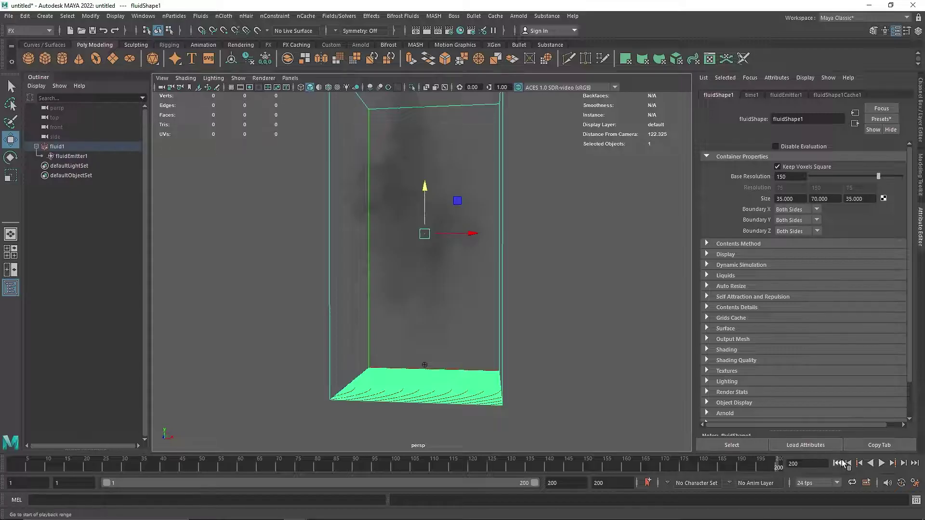
pyautogui.click(837, 463)
pyautogui.click(881, 463)
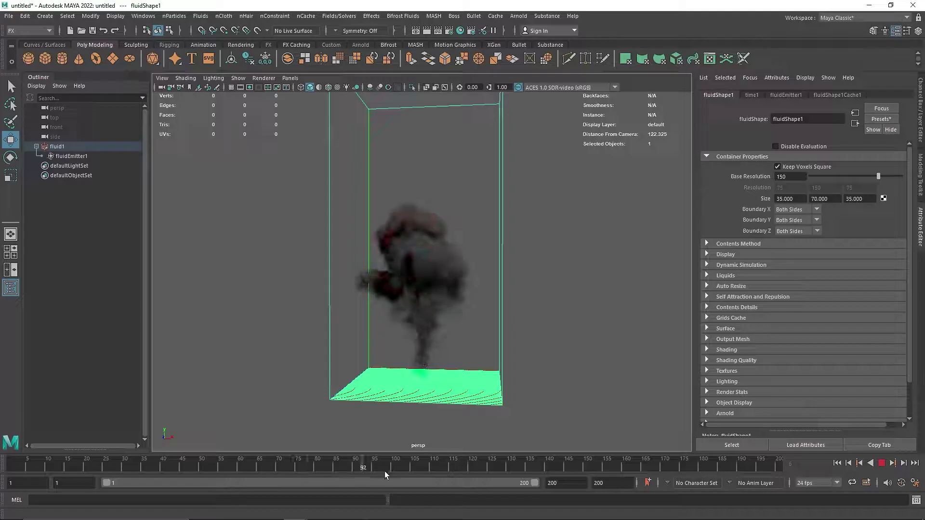
pyautogui.press('Escape')
pyautogui.keyDown('alt'); pyautogui.moveTo(426, 401); pyautogui.dragTo(506, 389, button='right'); pyautogui.keyUp('alt')
pyautogui.keyDown('alt'); pyautogui.moveTo(484, 415); pyautogui.dragTo(476, 391, button='middle'); pyautogui.keyUp('alt')
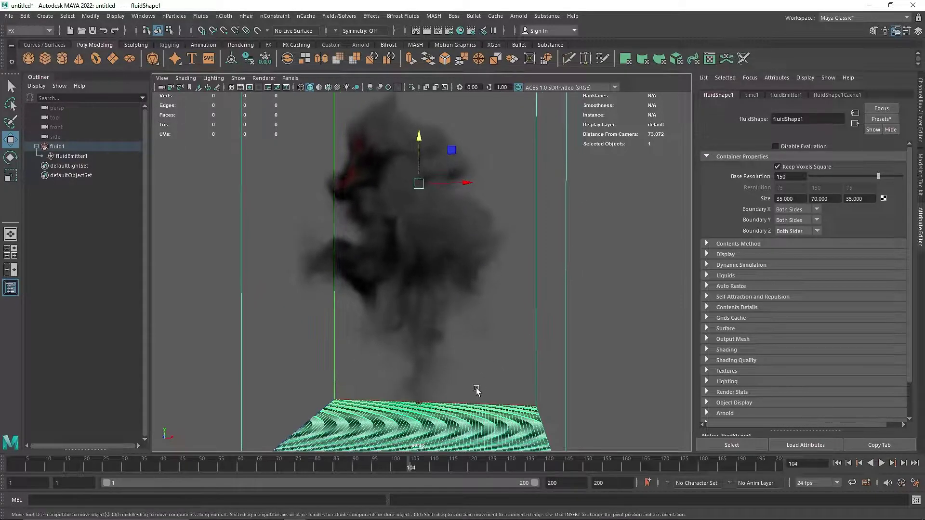
pyautogui.keyDown('alt'); pyautogui.moveTo(476, 391); pyautogui.dragTo(445, 393, button='right'); pyautogui.keyUp('alt')
pyautogui.click(320, 470)
pyautogui.hotkey('alt', 'v')
pyautogui.click(320, 469)
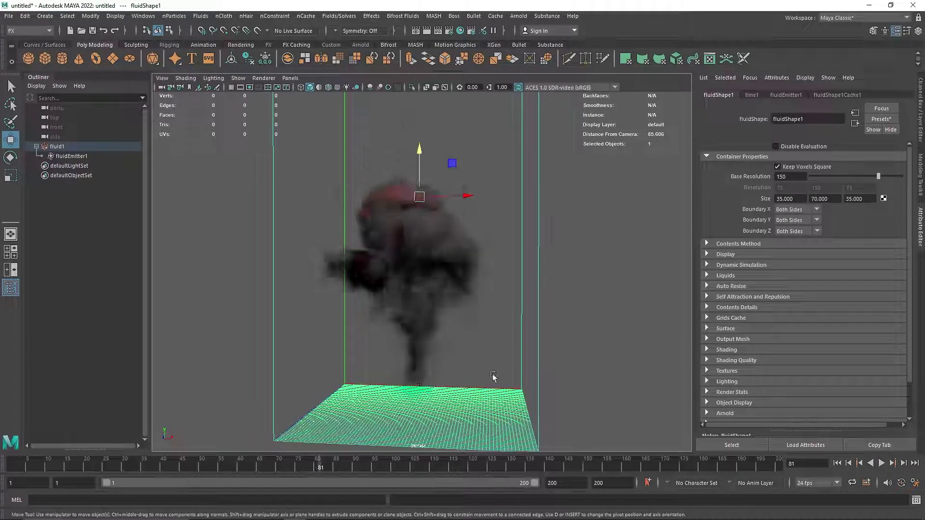
pyautogui.keyDown('alt'); pyautogui.moveTo(493, 378); pyautogui.dragTo(490, 275); pyautogui.keyUp('alt')
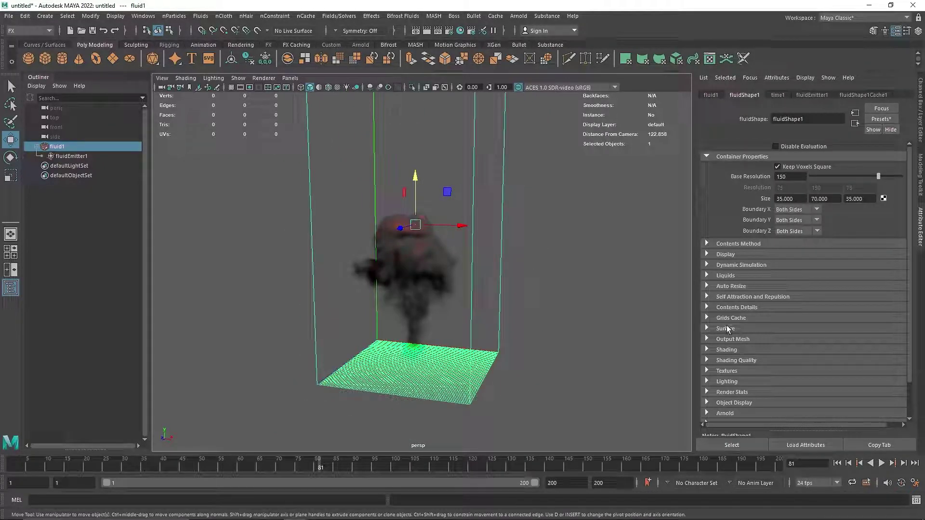
# Set the Incandescence Input to Density in the Shading attributes and raise its Input Bias to 0.333
pyautogui.click(726, 350)
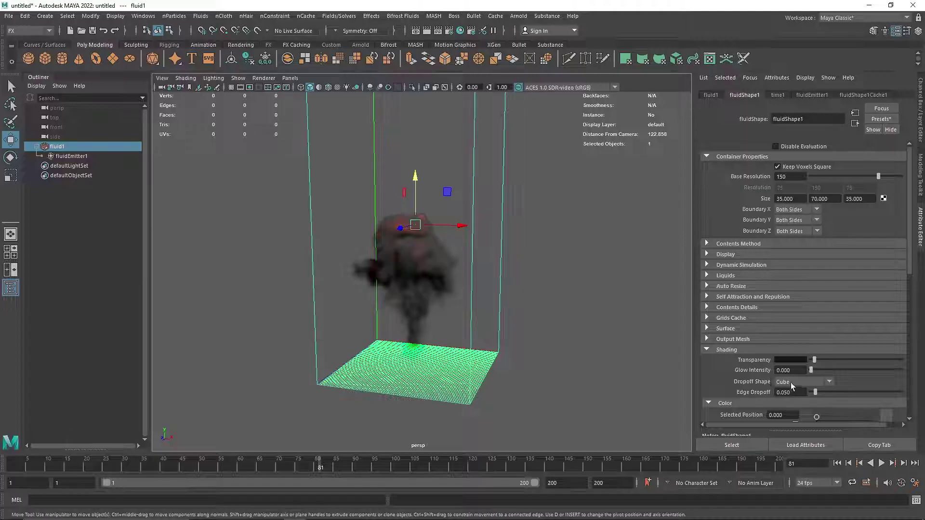
pyautogui.scroll(-5, 791, 386)
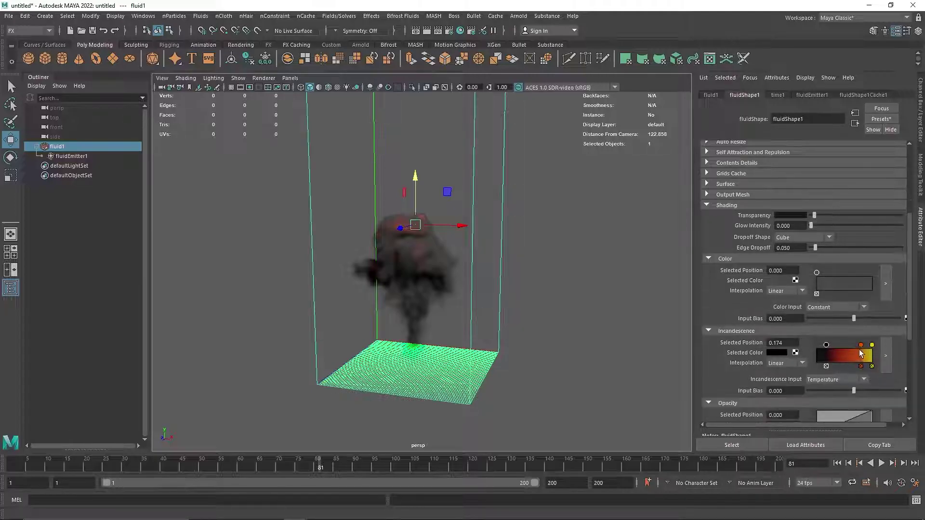
pyautogui.click(861, 346)
pyautogui.click(837, 378)
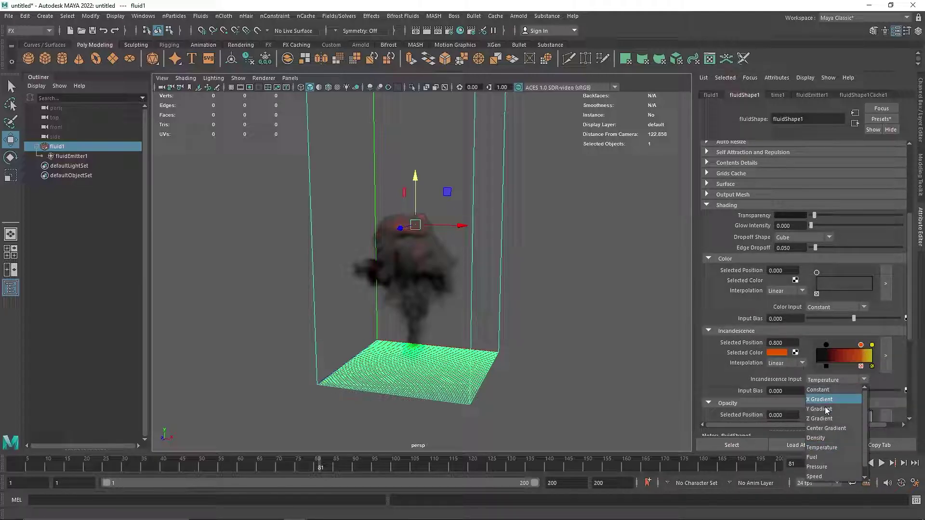
pyautogui.click(822, 438)
pyautogui.moveTo(872, 393); pyautogui.dragTo(868, 396)
pyautogui.keyDown('alt'); pyautogui.moveTo(451, 289); pyautogui.dragTo(412, 273); pyautogui.keyUp('alt')
# Lighten the smoke color to an HSV value of about 0.191
pyautogui.click(785, 281)
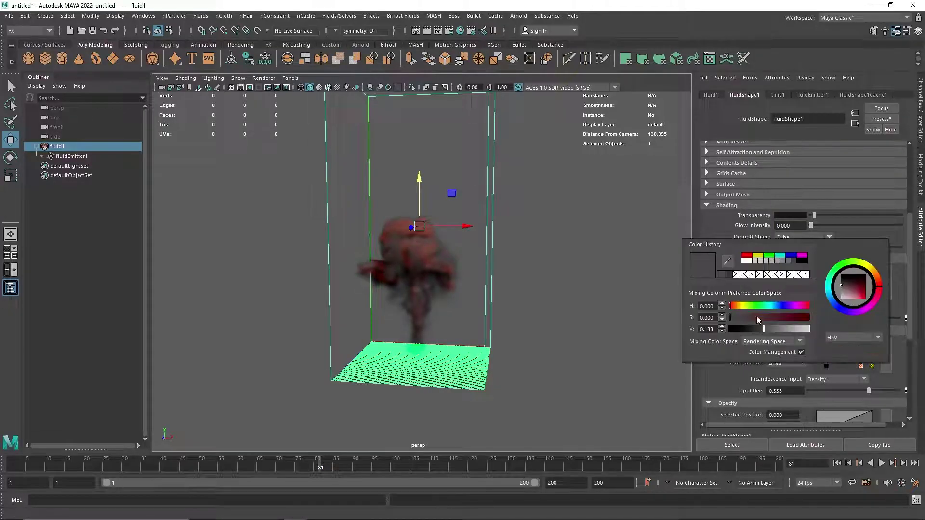
pyautogui.moveTo(764, 329); pyautogui.dragTo(769, 333)
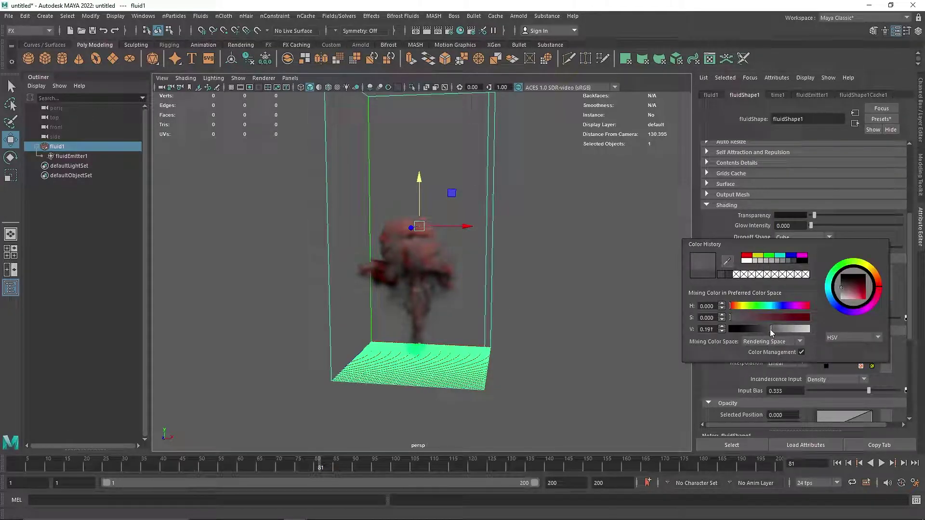
pyautogui.scroll(3, 426, 278)
pyautogui.keyDown('alt'); pyautogui.moveTo(427, 279); pyautogui.dragTo(499, 296); pyautogui.keyUp('alt')
pyautogui.keyDown('alt'); pyautogui.moveTo(643, 341); pyautogui.dragTo(653, 347); pyautogui.keyUp('alt')
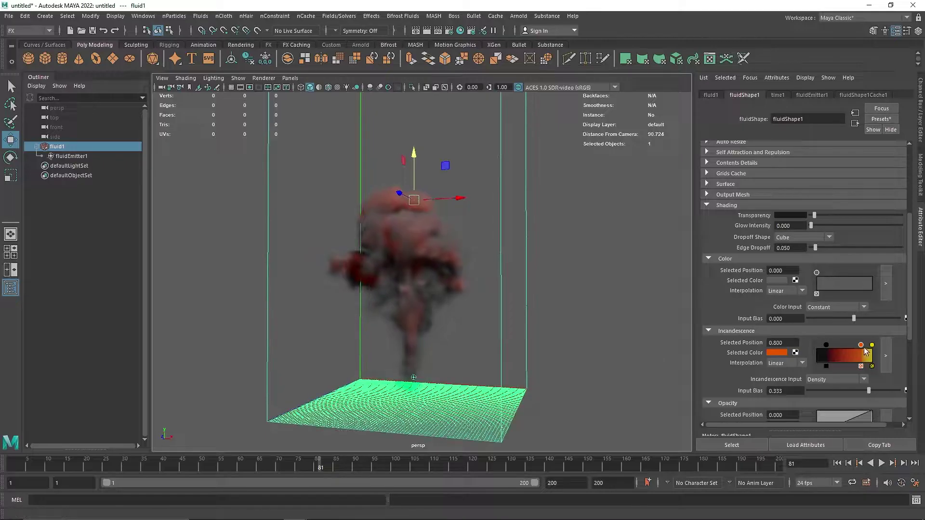
# Shift the orange and yellow Incandescence markers toward the dark end, with yellow at position 0.809, and lower the Transparency further
pyautogui.moveTo(861, 346)
pyautogui.mouseDown()
pyautogui.moveTo(851, 345)
pyautogui.moveTo(864, 346)
pyautogui.mouseUp()
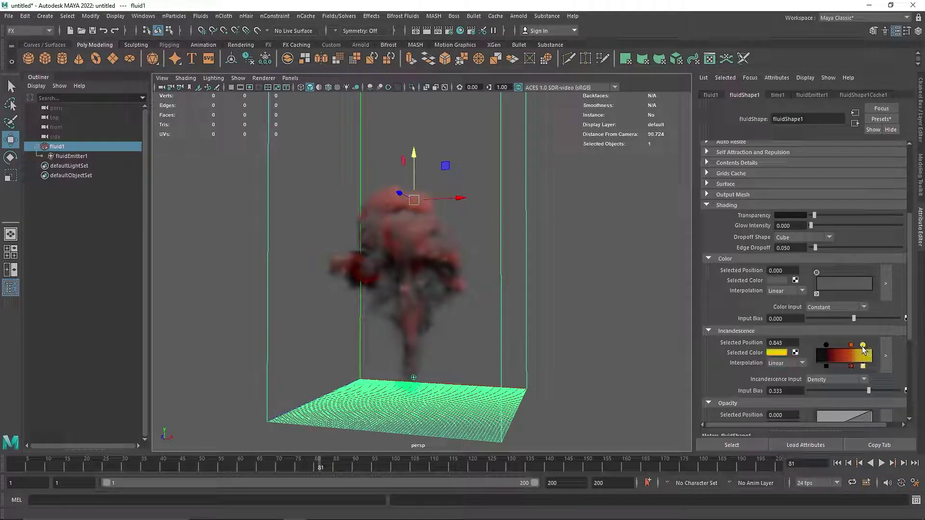
pyautogui.moveTo(813, 216); pyautogui.dragTo(812, 221)
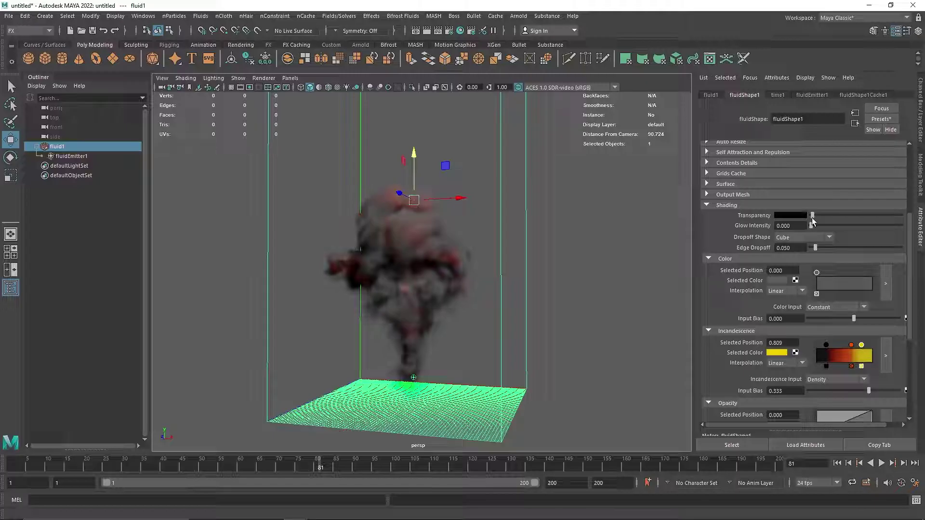
pyautogui.keyDown('alt'); pyautogui.moveTo(582, 264); pyautogui.dragTo(433, 284); pyautogui.keyUp('alt')
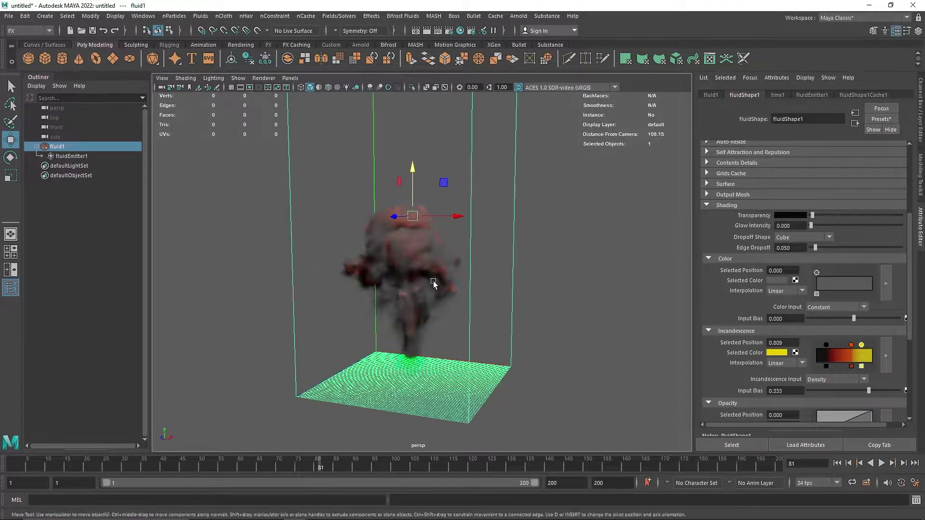
# Scrub through the cached smoke to check its shading and stop at frame 88
pyautogui.moveTo(420, 460); pyautogui.dragTo(431, 464)
pyautogui.keyDown('alt'); pyautogui.moveTo(385, 285); pyautogui.dragTo(389, 373); pyautogui.keyUp('alt')
pyautogui.moveTo(380, 469); pyautogui.dragTo(348, 465)
pyautogui.keyDown('alt'); pyautogui.moveTo(378, 384); pyautogui.dragTo(378, 356); pyautogui.keyUp('alt')
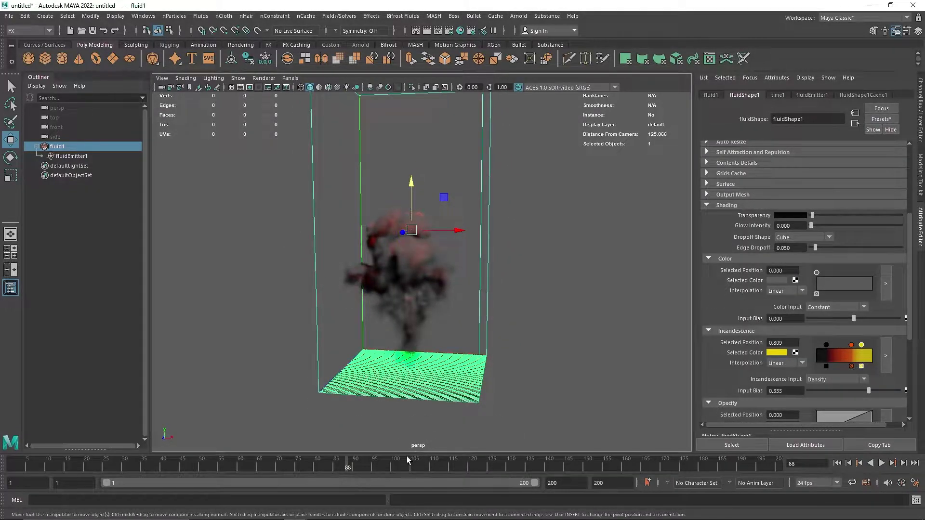
# Place the orange Incandescence marker at position 0.591 and recolor it golden yellow
pyautogui.click(851, 345)
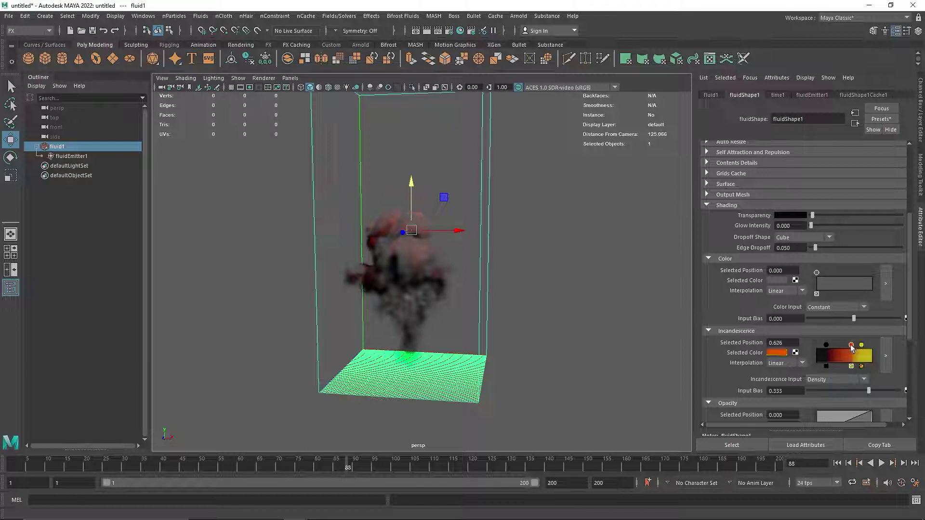
pyautogui.click(775, 352)
pyautogui.click(762, 325)
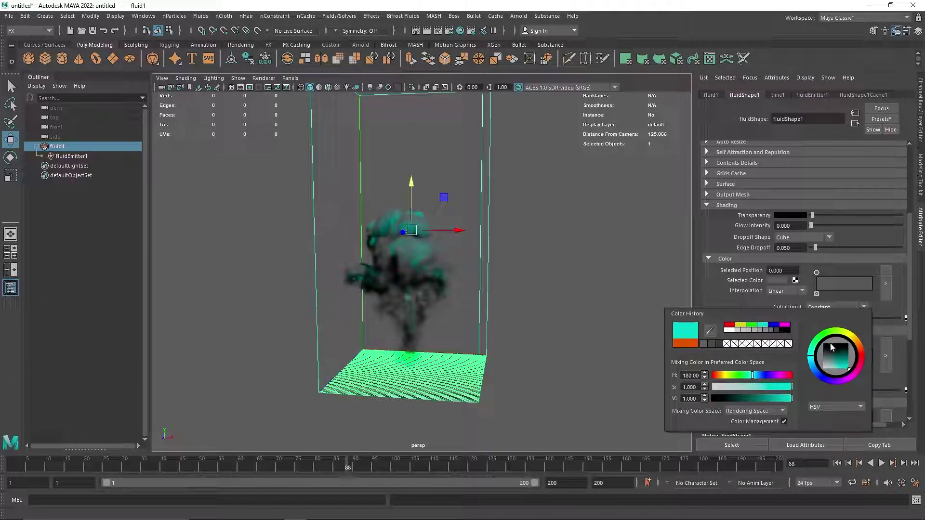
pyautogui.moveTo(818, 367); pyautogui.dragTo(860, 338)
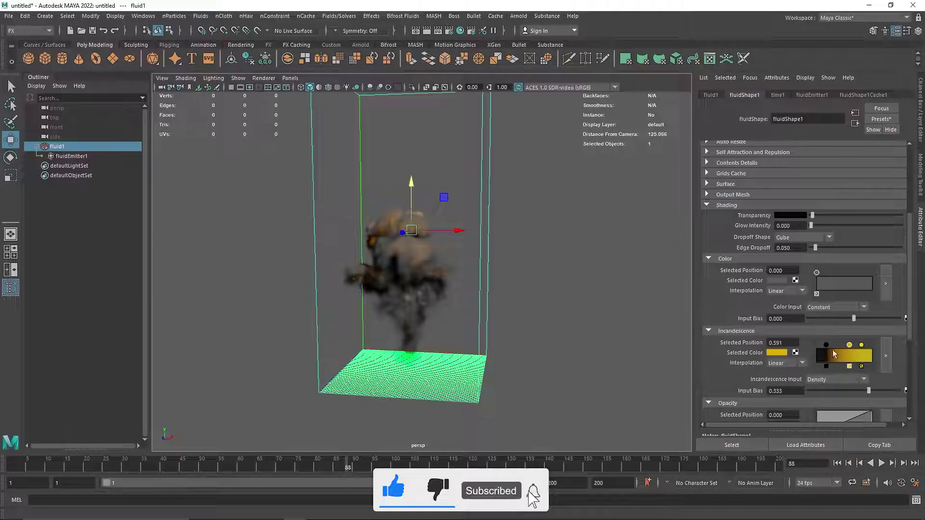
# Recolor the Incandescence marker at position 0.591 red-orange and return the timeline to frame 1
pyautogui.click(776, 354)
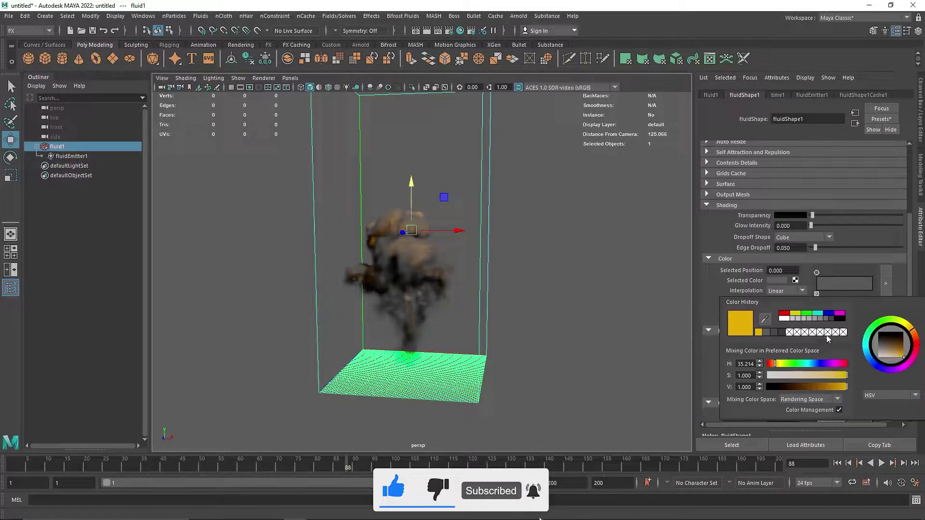
pyautogui.click(915, 341)
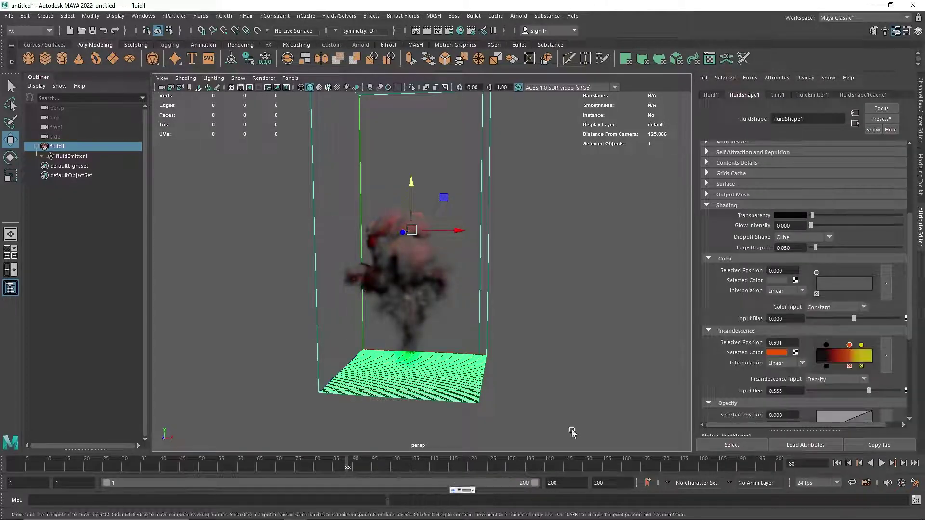
pyautogui.rightClick(506, 463)
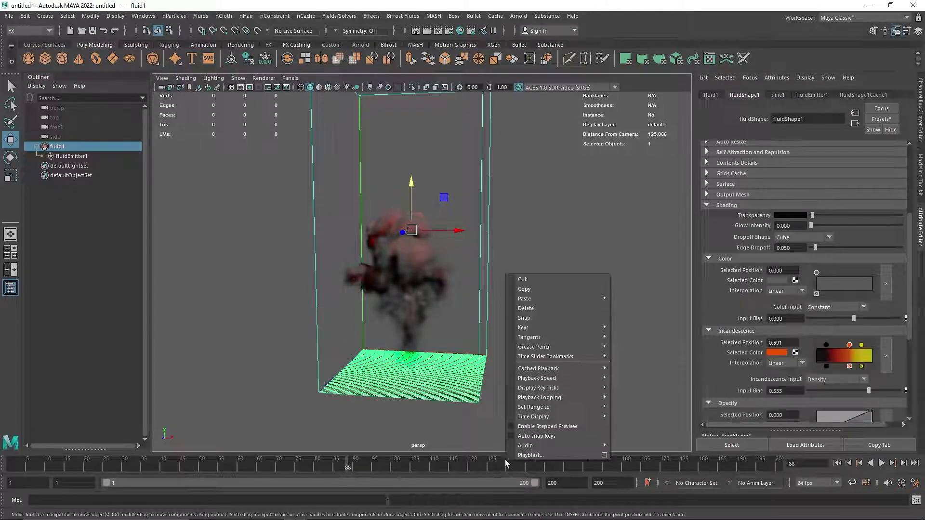
pyautogui.click(837, 463)
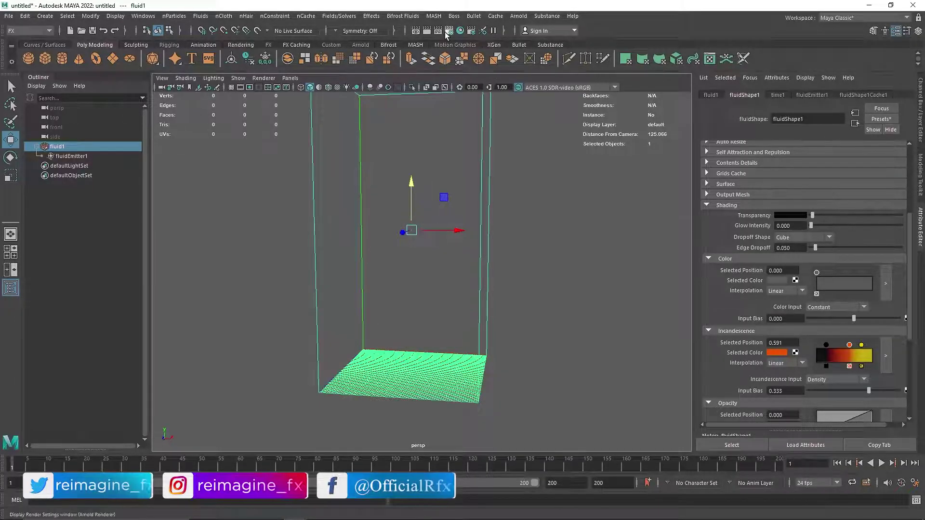
# Set the render image size to the HD_1080 preset in the render settings
pyautogui.click(448, 30)
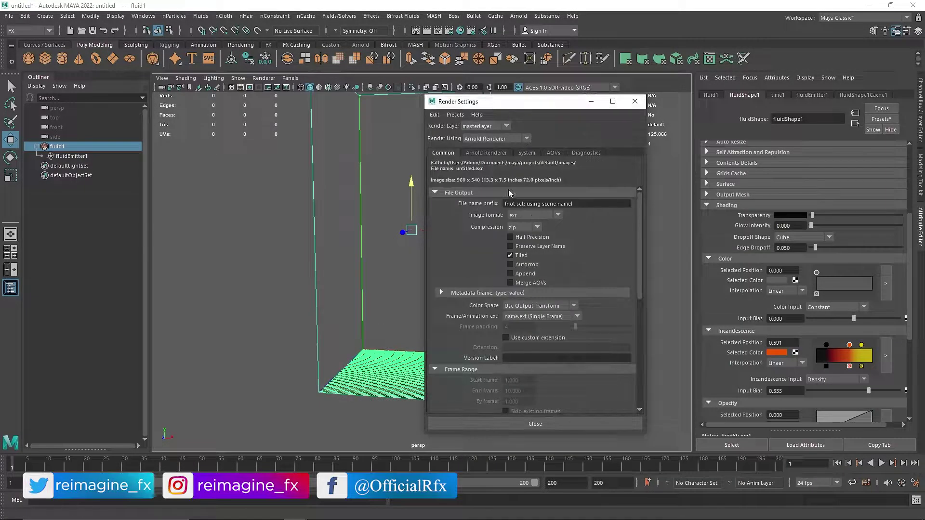
pyautogui.scroll(-6, 538, 316)
pyautogui.click(540, 330)
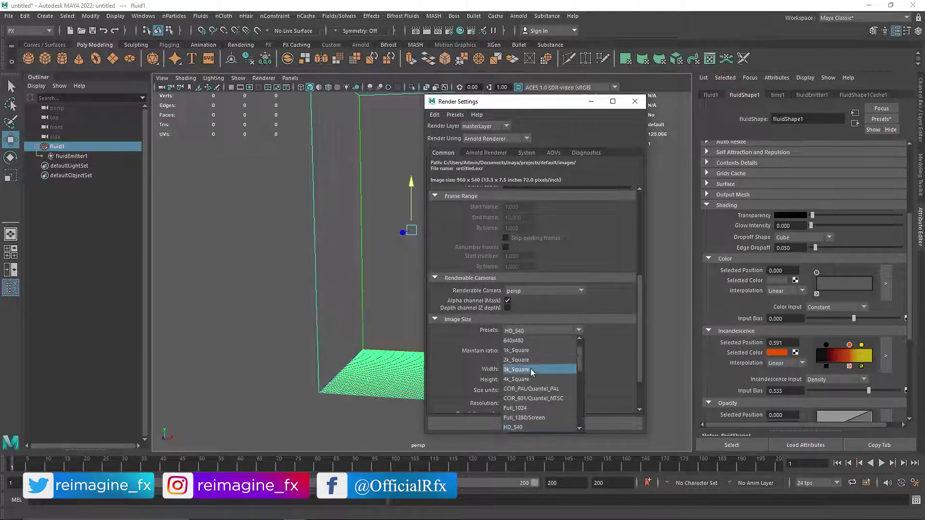
pyautogui.click(525, 394)
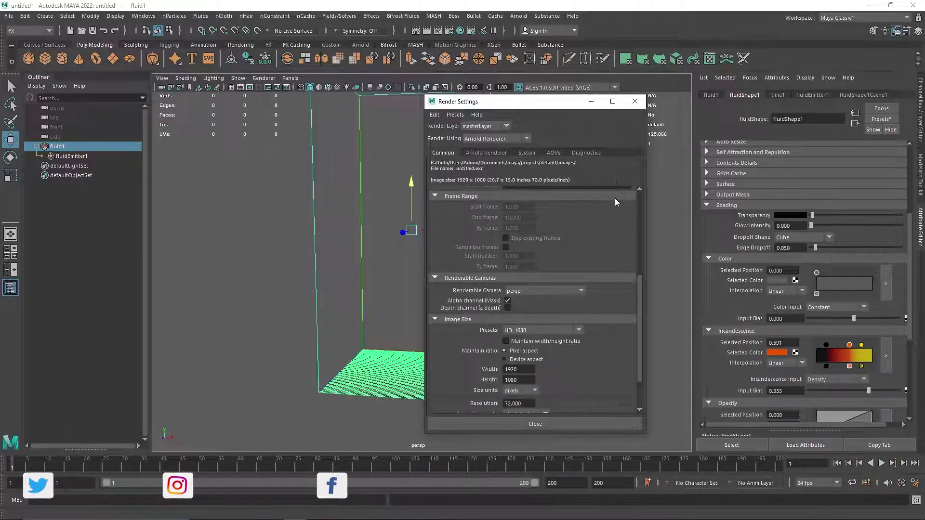
pyautogui.click(633, 105)
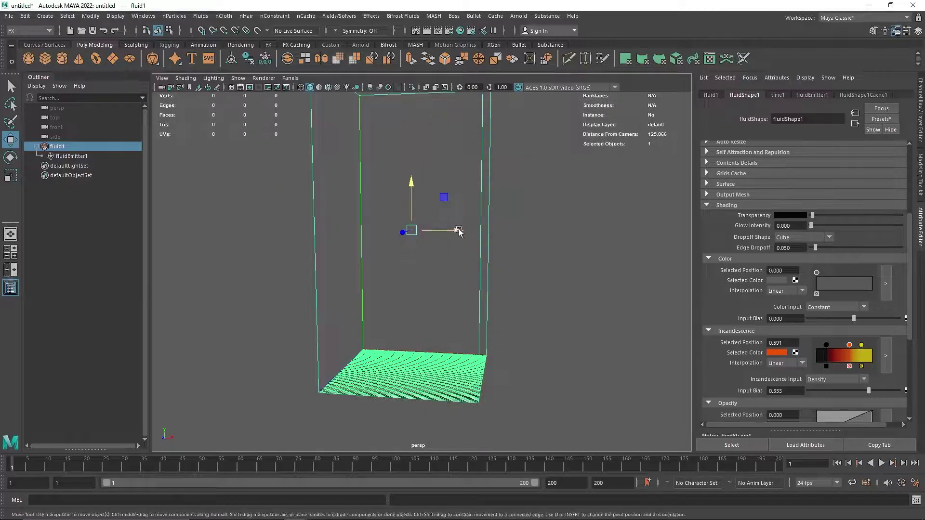
# Turn off the Poly Count and Object Details heads-up displays in the viewport
pyautogui.keyDown('alt'); pyautogui.moveTo(455, 243); pyautogui.dragTo(452, 254, button='middle'); pyautogui.keyUp('alt')
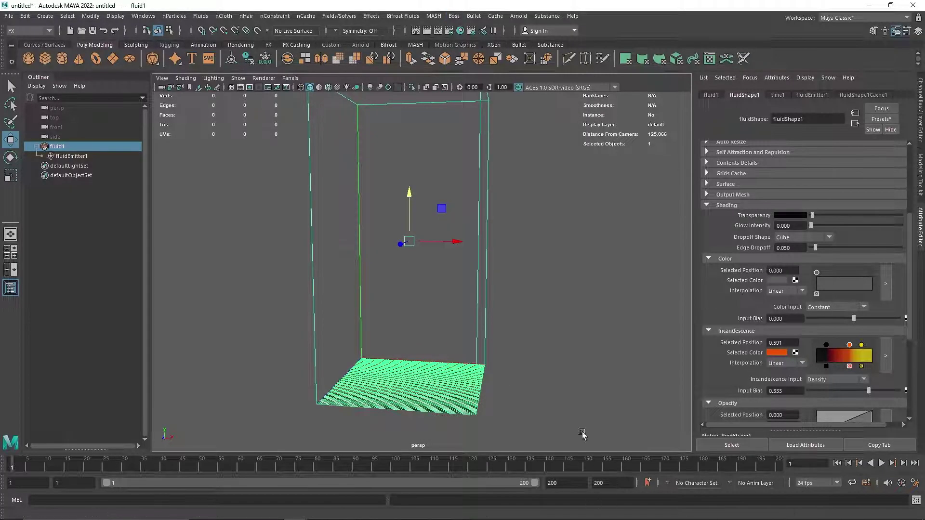
pyautogui.click(132, 17)
pyautogui.moveTo(151, 50)
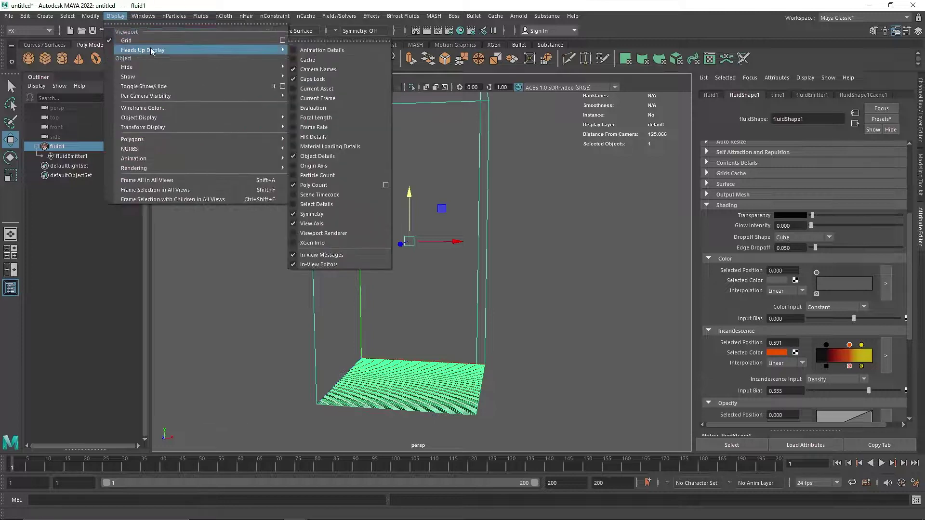
pyautogui.click(330, 186)
pyautogui.click(95, 18)
pyautogui.moveTo(115, 17)
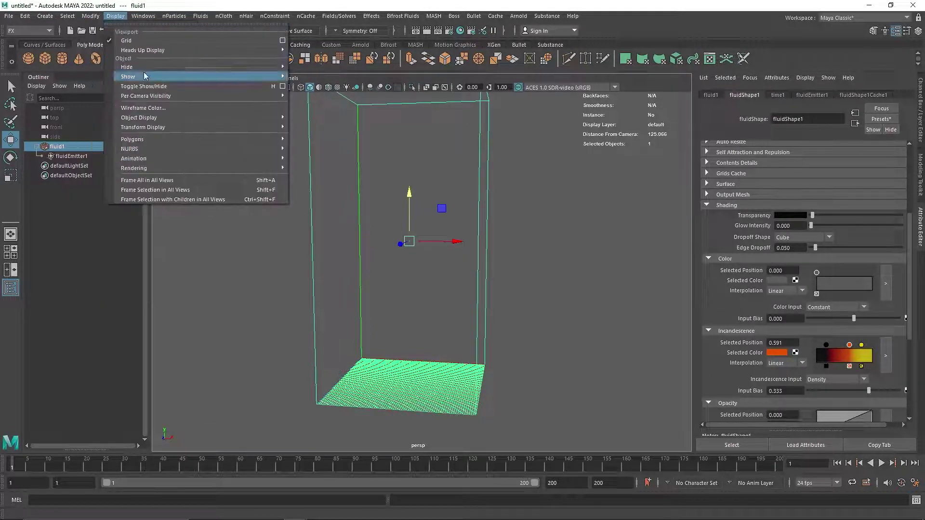
pyautogui.moveTo(155, 51)
pyautogui.click(324, 156)
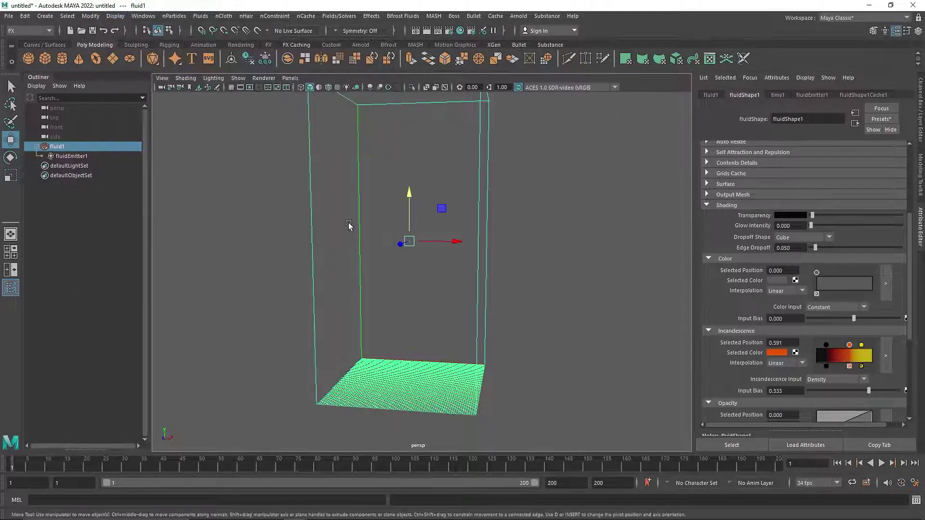
# Playblast the whole smoke container as an avi with XVID encoding, taking the display size from the render settings
pyautogui.keyDown('alt'); pyautogui.moveTo(463, 337); pyautogui.dragTo(465, 352, button='middle'); pyautogui.keyUp('alt')
pyautogui.keyDown('alt'); pyautogui.moveTo(464, 356); pyautogui.dragTo(449, 362, button='right'); pyautogui.keyUp('alt')
pyautogui.keyDown('alt'); pyautogui.moveTo(448, 363); pyautogui.dragTo(438, 356); pyautogui.keyUp('alt')
pyautogui.keyDown('alt'); pyautogui.moveTo(451, 360); pyautogui.dragTo(456, 368, button='middle'); pyautogui.keyUp('alt')
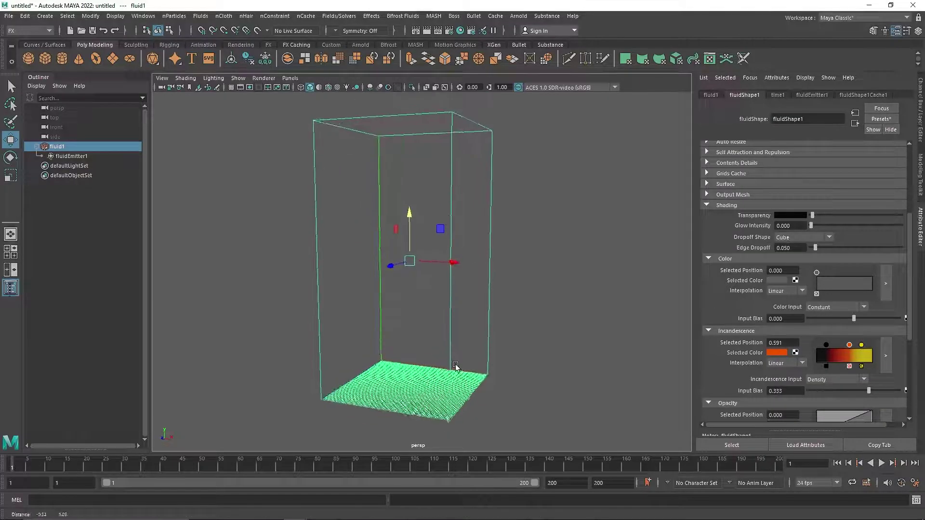
pyautogui.keyDown('alt'); pyautogui.moveTo(455, 366); pyautogui.dragTo(457, 370); pyautogui.keyUp('alt')
pyautogui.rightClick(522, 470)
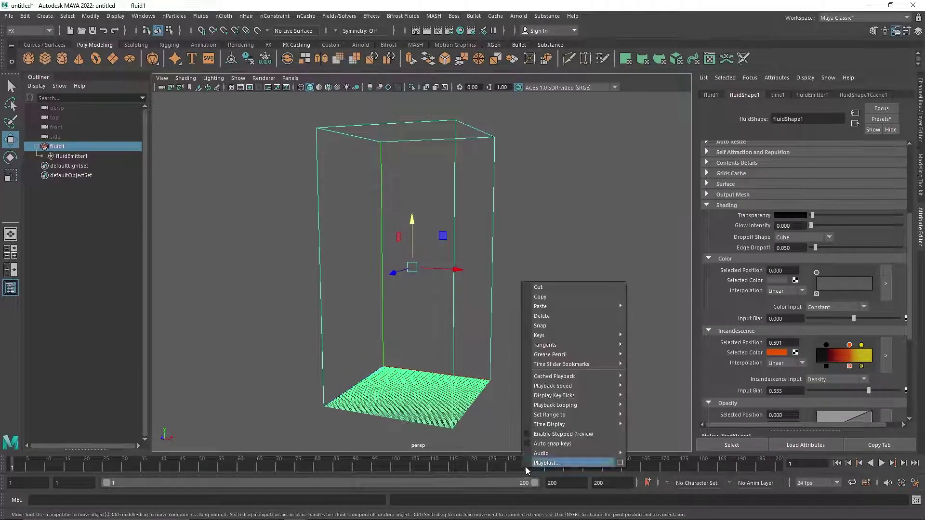
pyautogui.moveTo(581, 379)
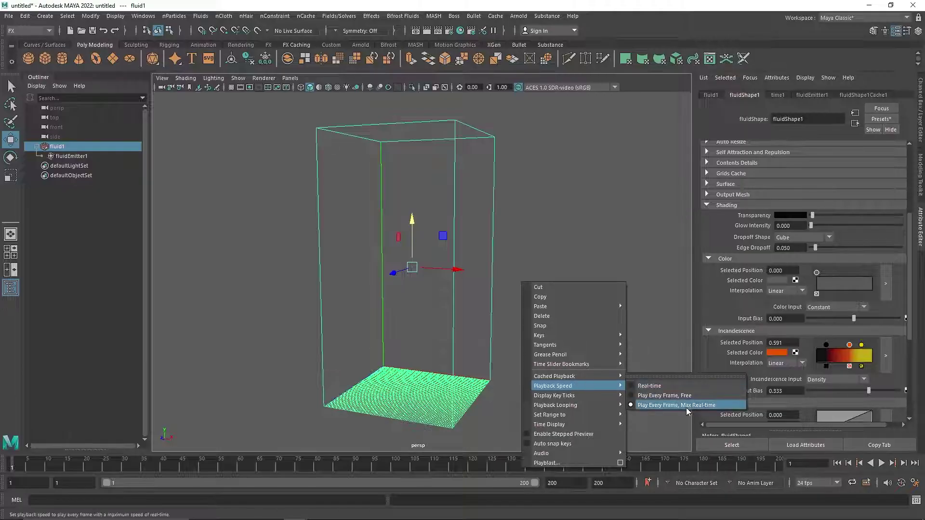
pyautogui.click(619, 462)
pyautogui.moveTo(444, 184); pyautogui.dragTo(672, 197)
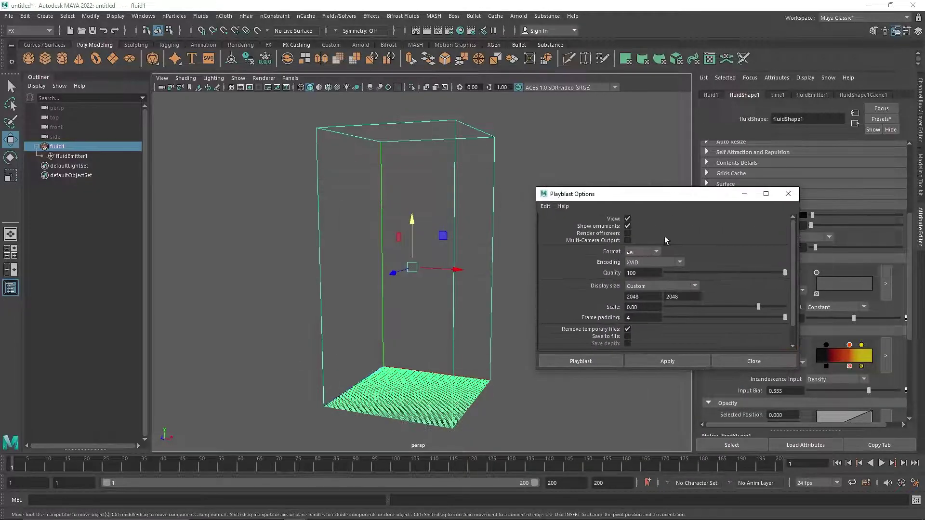
pyautogui.click(654, 265)
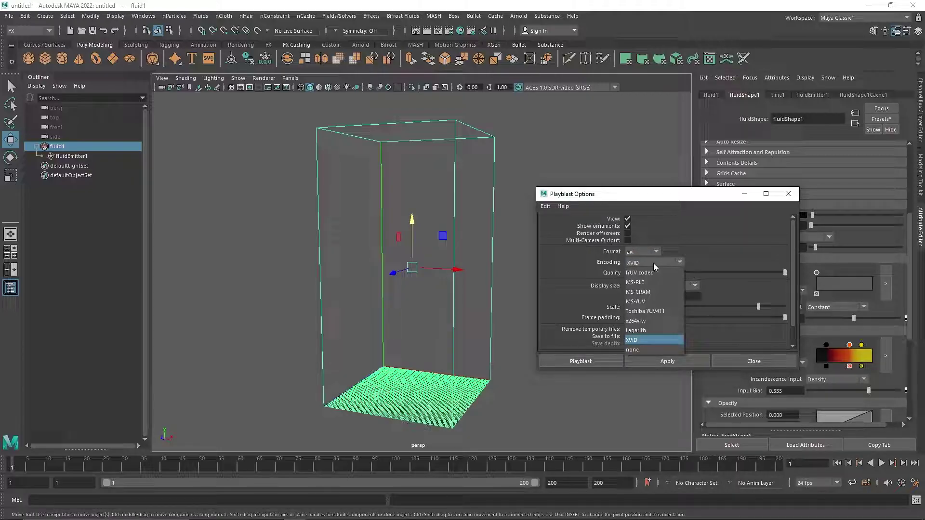
pyautogui.click(652, 263)
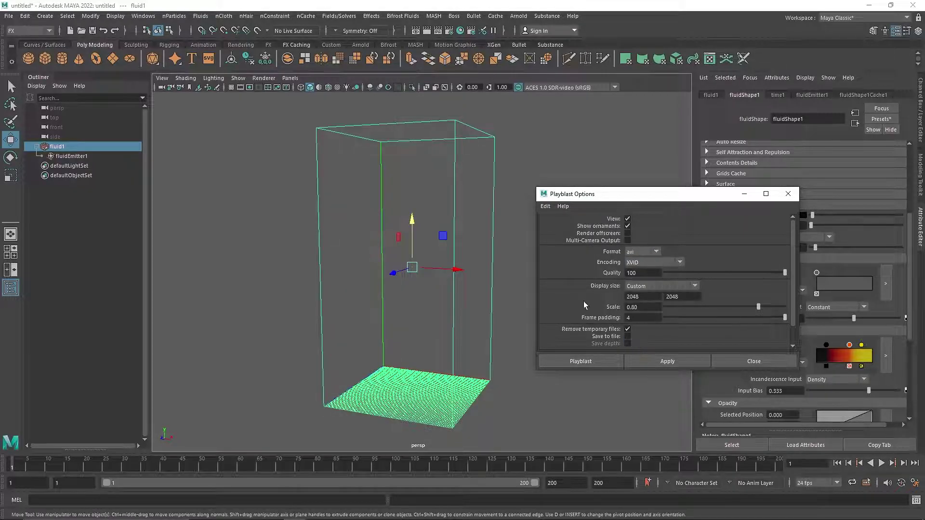
pyautogui.click(643, 287)
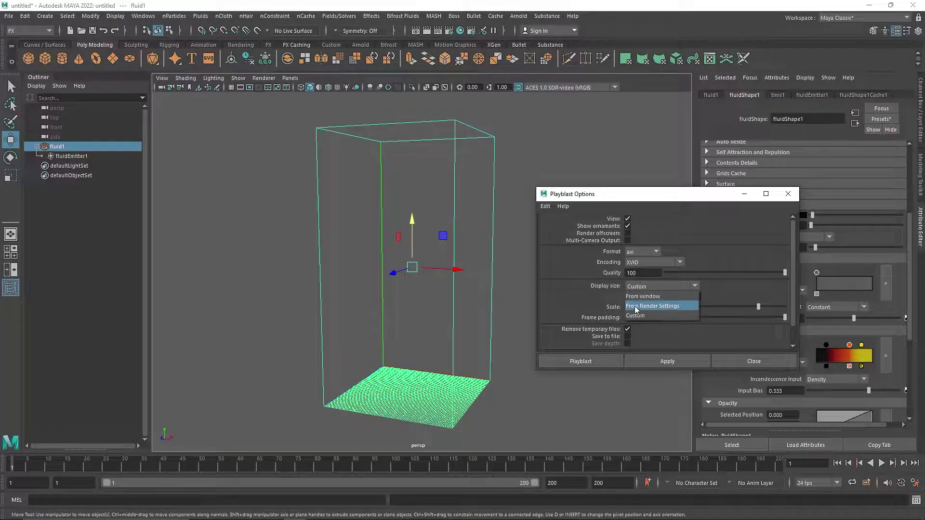
pyautogui.click(672, 306)
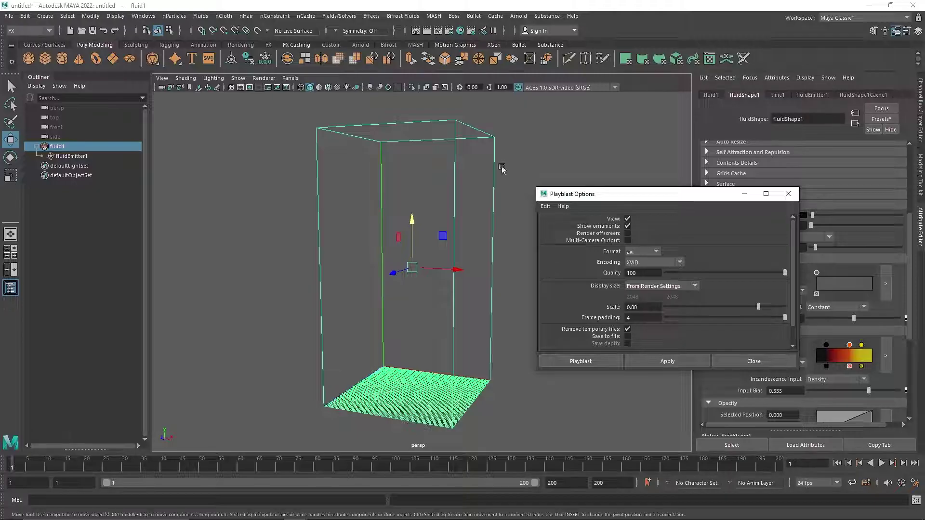
pyautogui.click(597, 357)
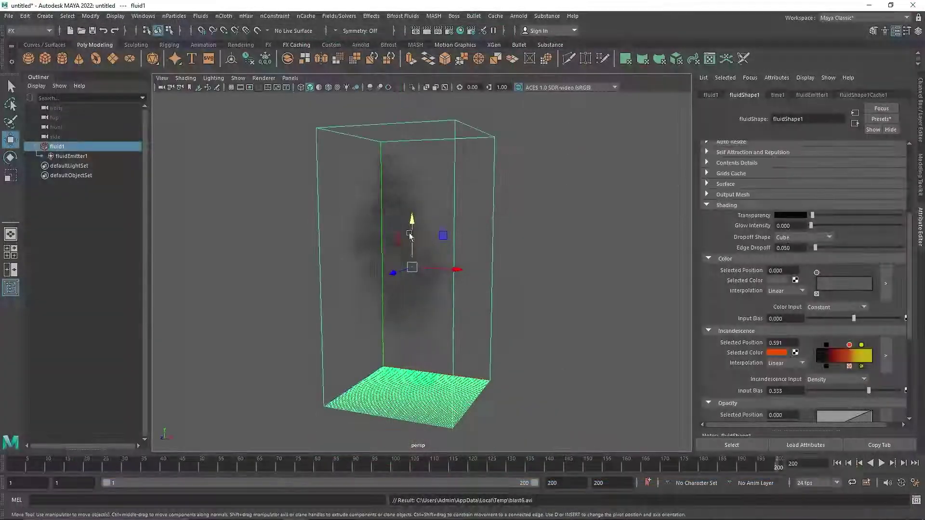
# Close the playblast and set the fluid shape's Boundary Draw to None
pyautogui.click(913, 5)
pyautogui.click(525, 211)
pyautogui.click(471, 237)
pyautogui.click(706, 205)
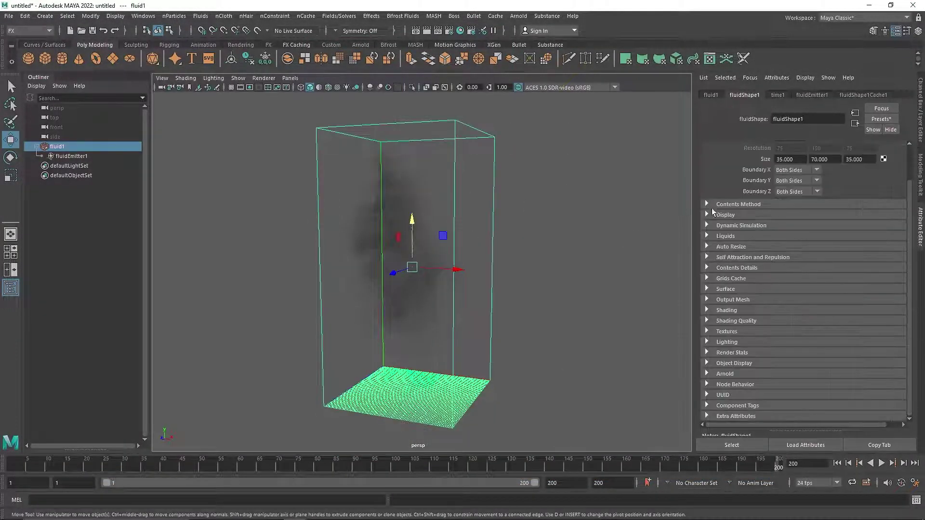
pyautogui.click(725, 215)
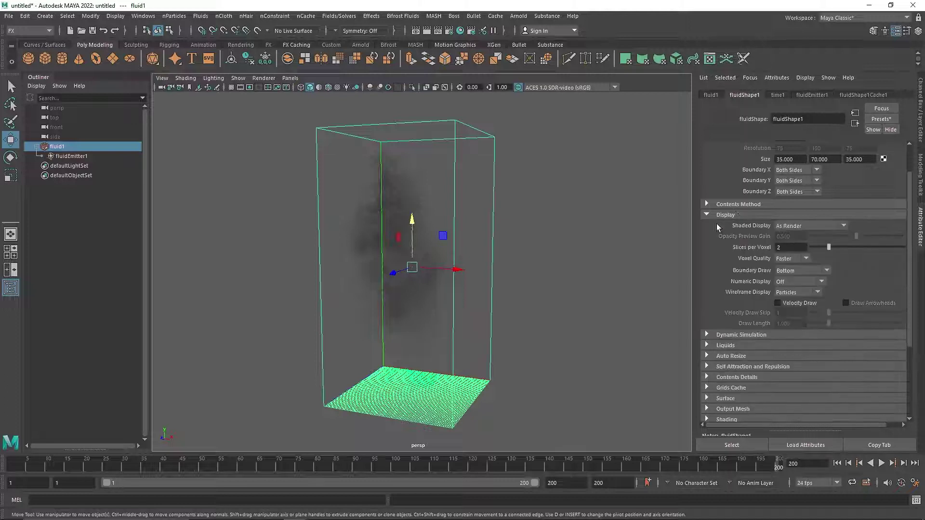
pyautogui.click(790, 271)
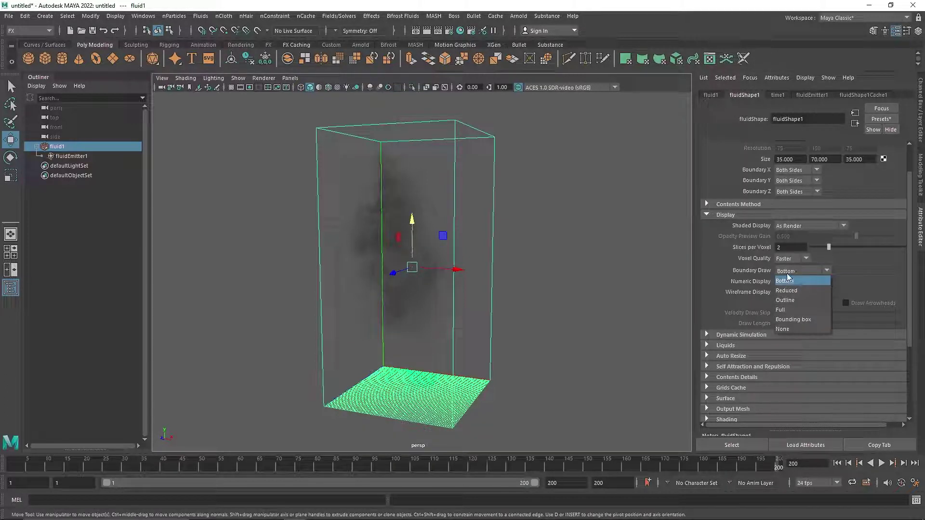
pyautogui.click(785, 328)
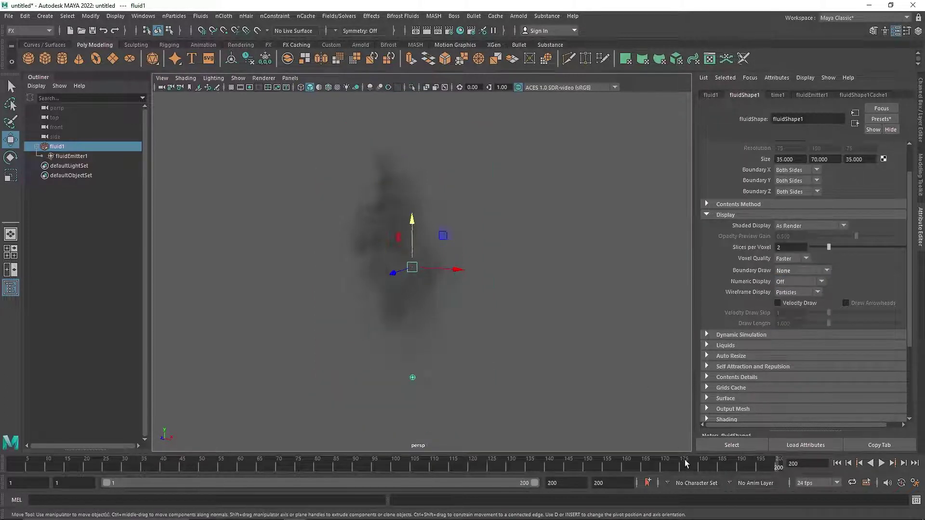
# Scrub the cached smoke to frame 105 and examine the plume from another angle
pyautogui.moveTo(685, 461); pyautogui.dragTo(456, 473)
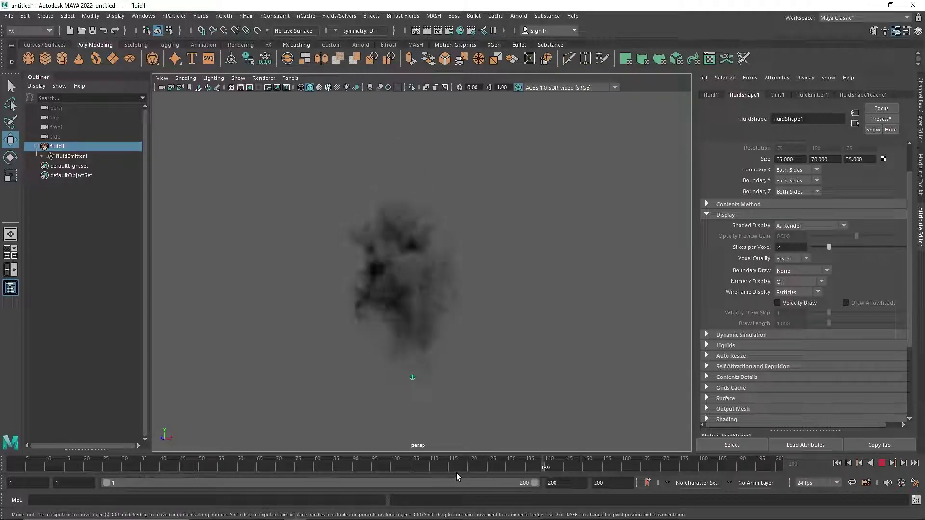
pyautogui.click(415, 468)
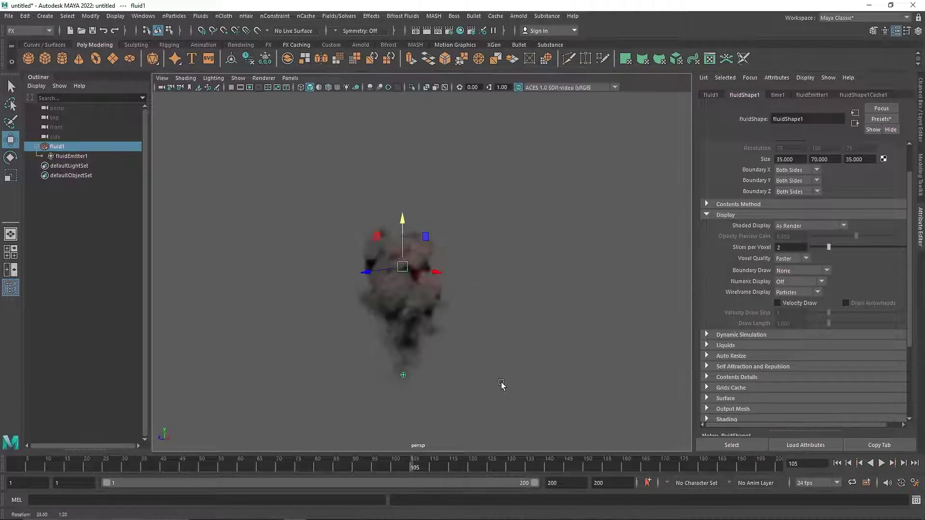
pyautogui.keyDown('alt'); pyautogui.moveTo(501, 384); pyautogui.dragTo(422, 379); pyautogui.keyUp('alt')
pyautogui.scroll(3, 498, 366)
pyautogui.scroll(-2, 428, 381)
pyautogui.keyDown('alt'); pyautogui.moveTo(435, 382); pyautogui.dragTo(465, 324, button='middle'); pyautogui.keyUp('alt')
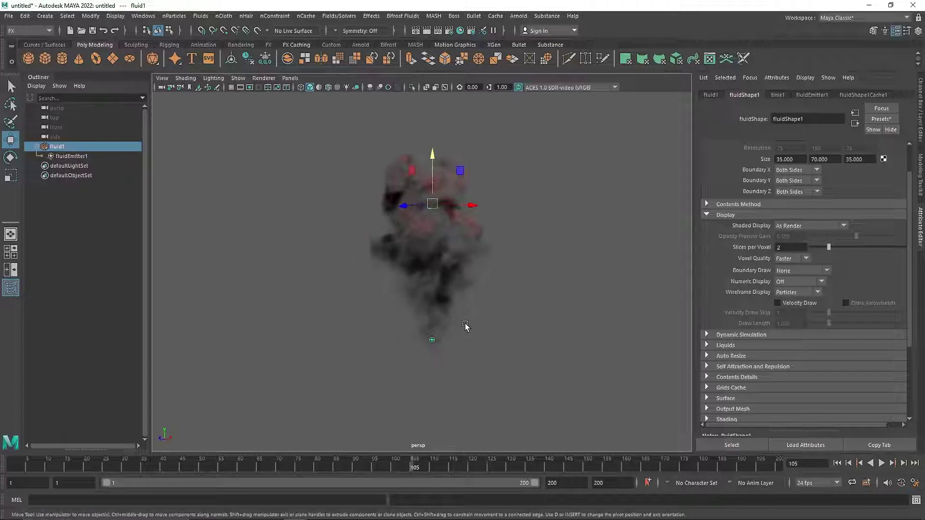